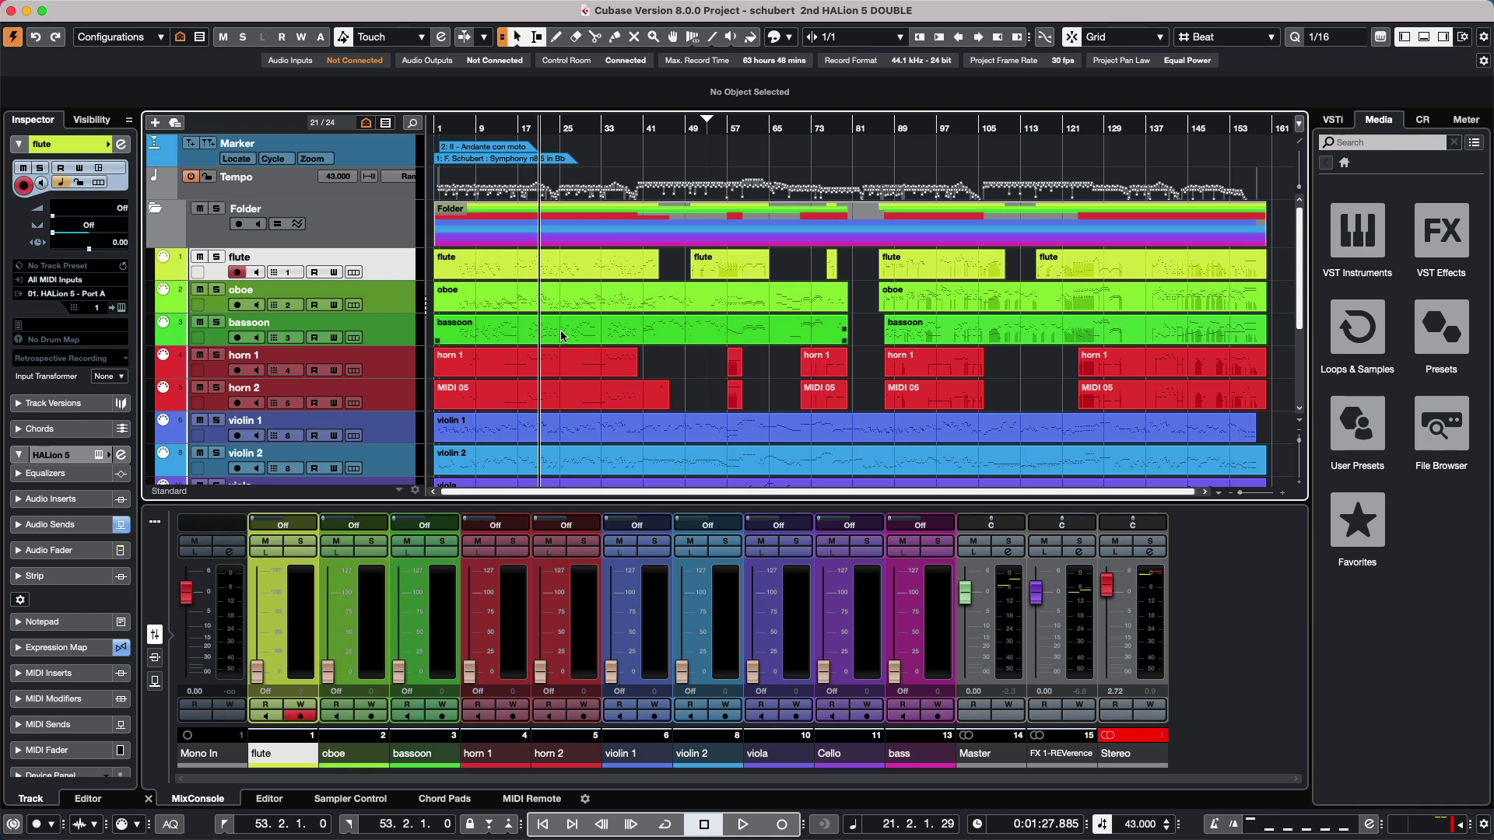
Open the Project Logical Editor setup from the Project menu, leaving the function on Select
click(182, 9)
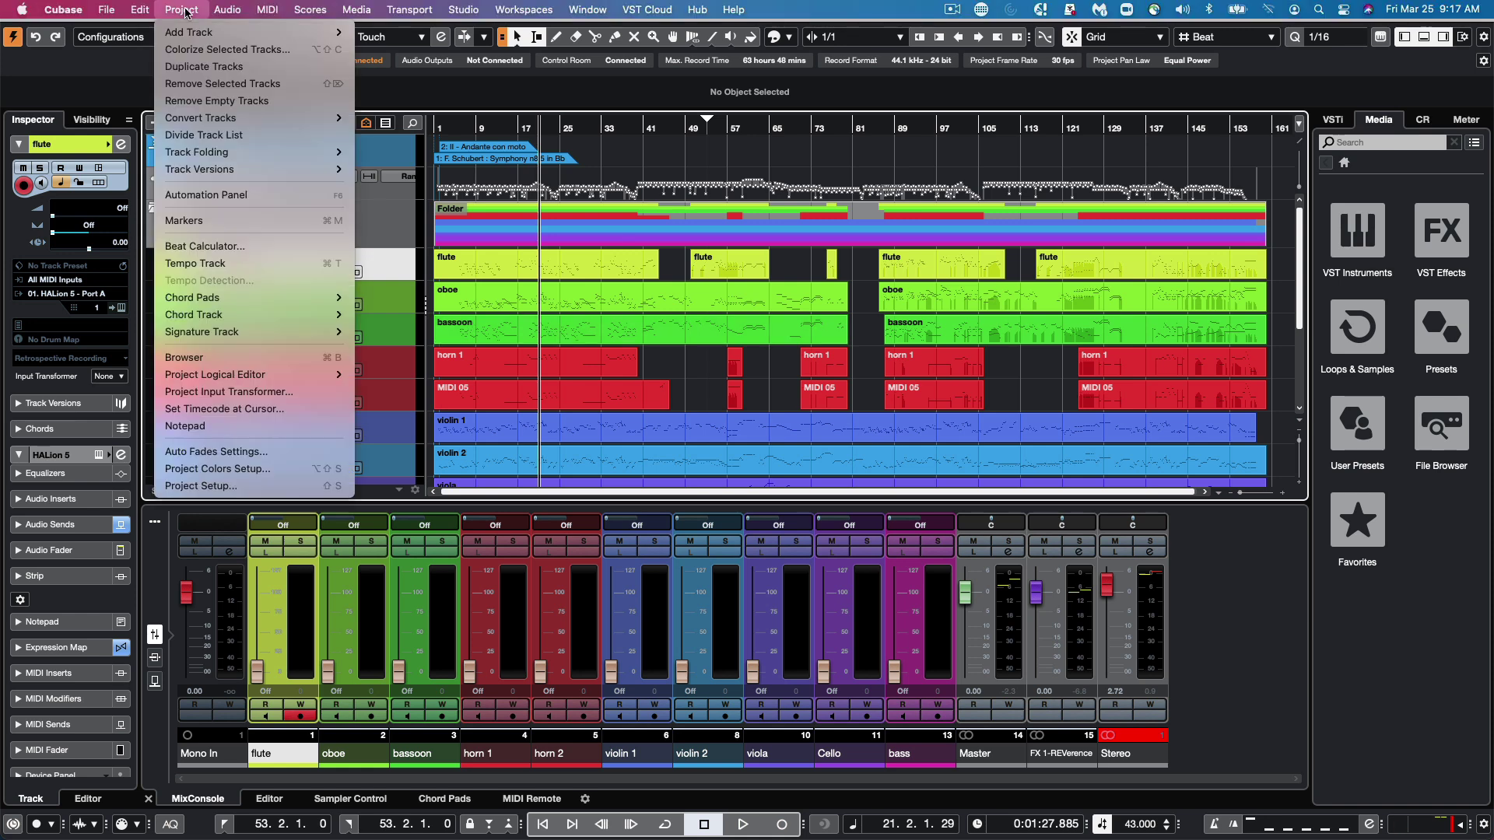
mouse_move(186, 377)
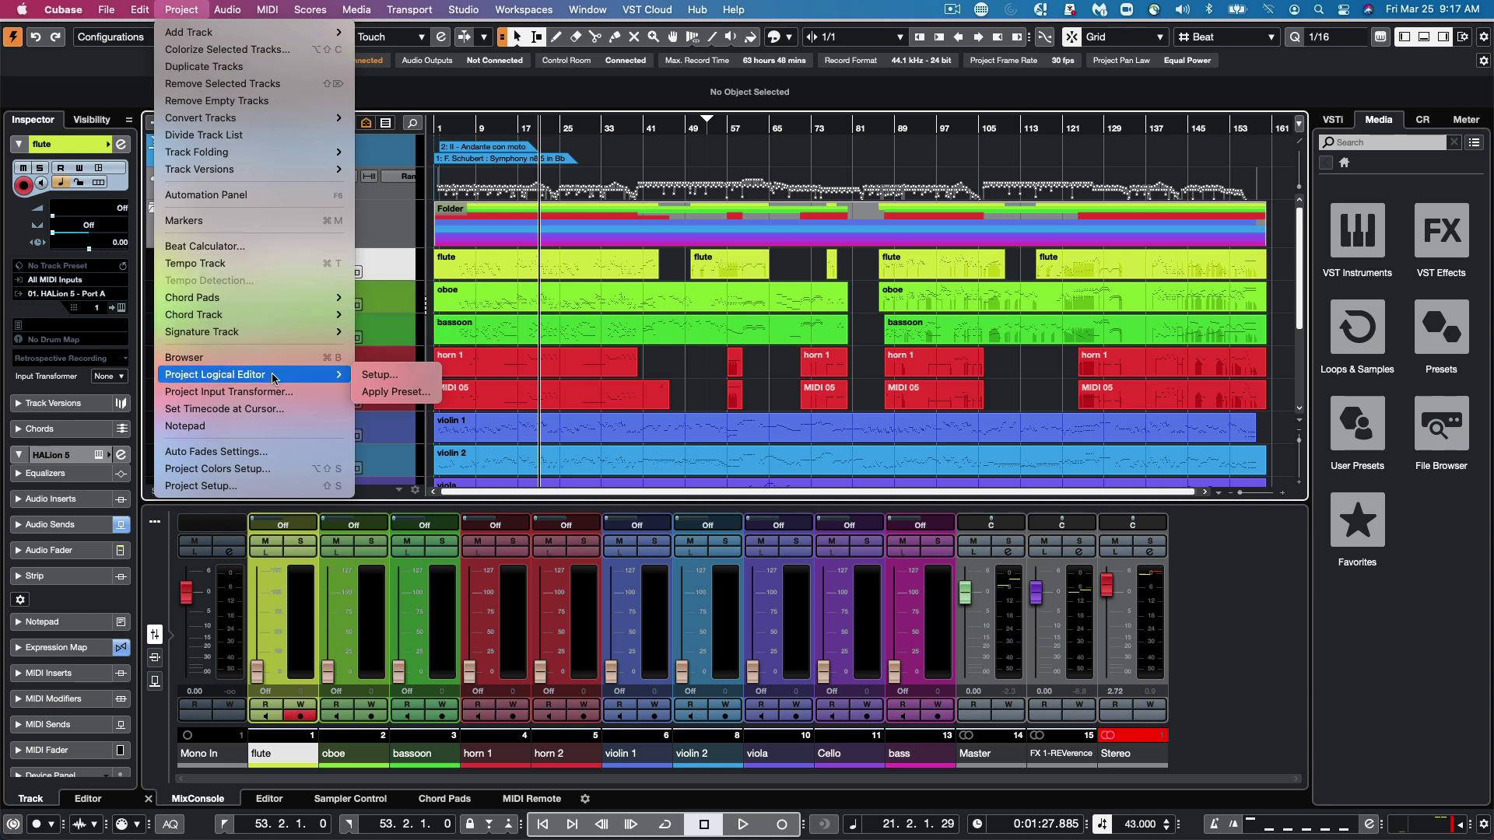
click(413, 380)
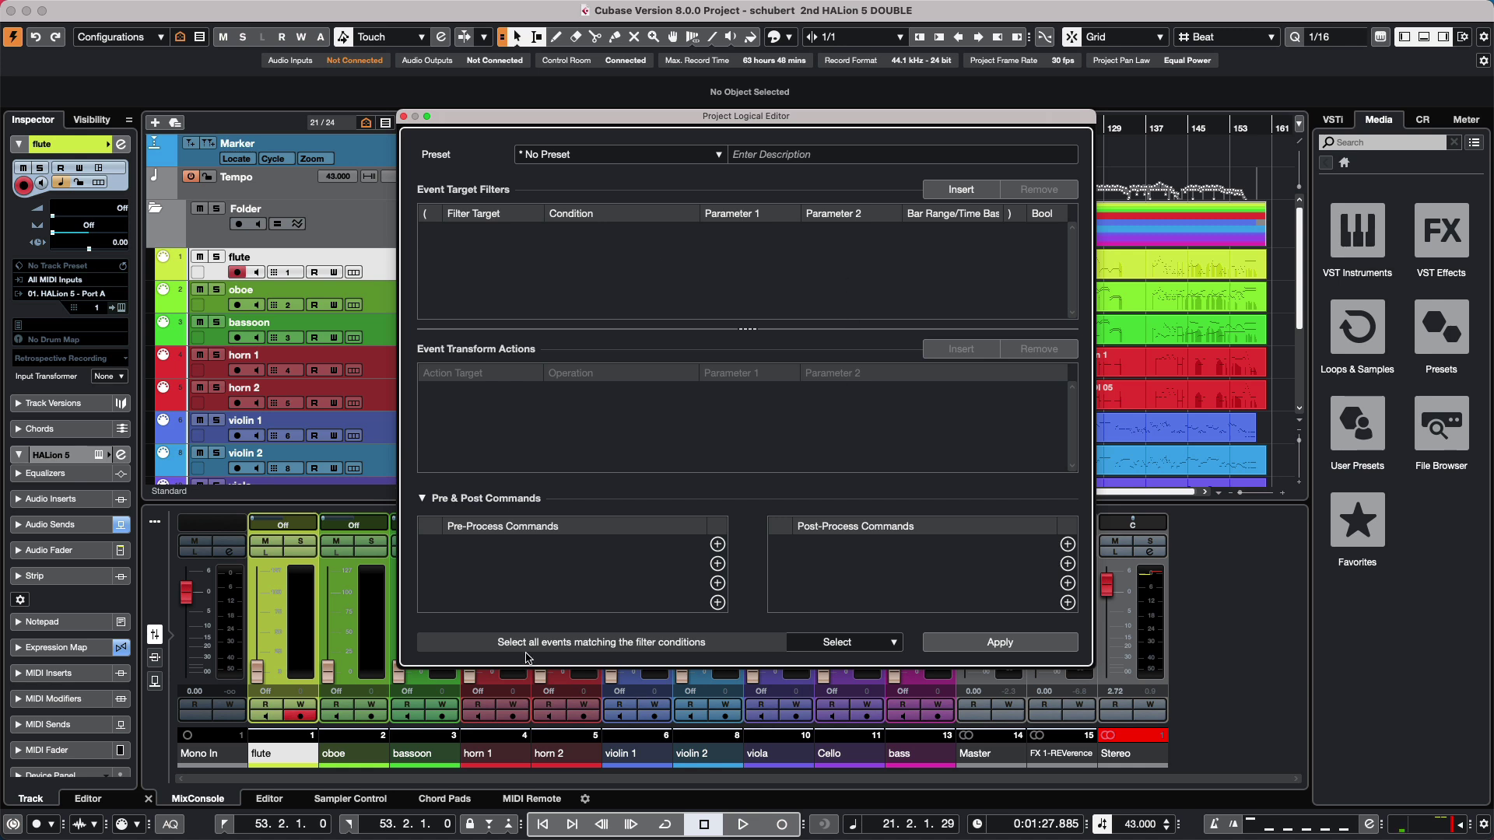
click(811, 646)
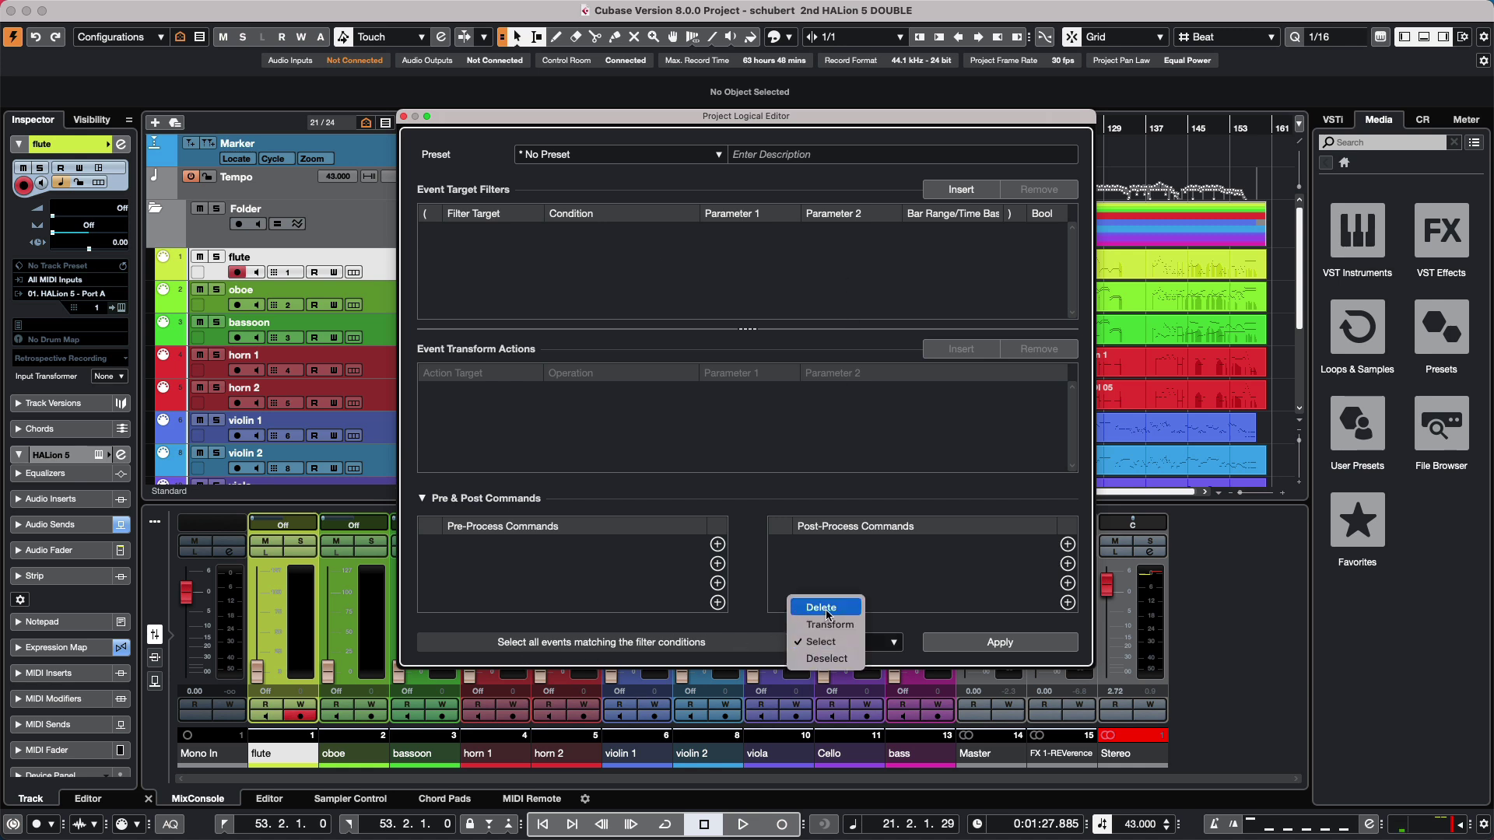
click(848, 644)
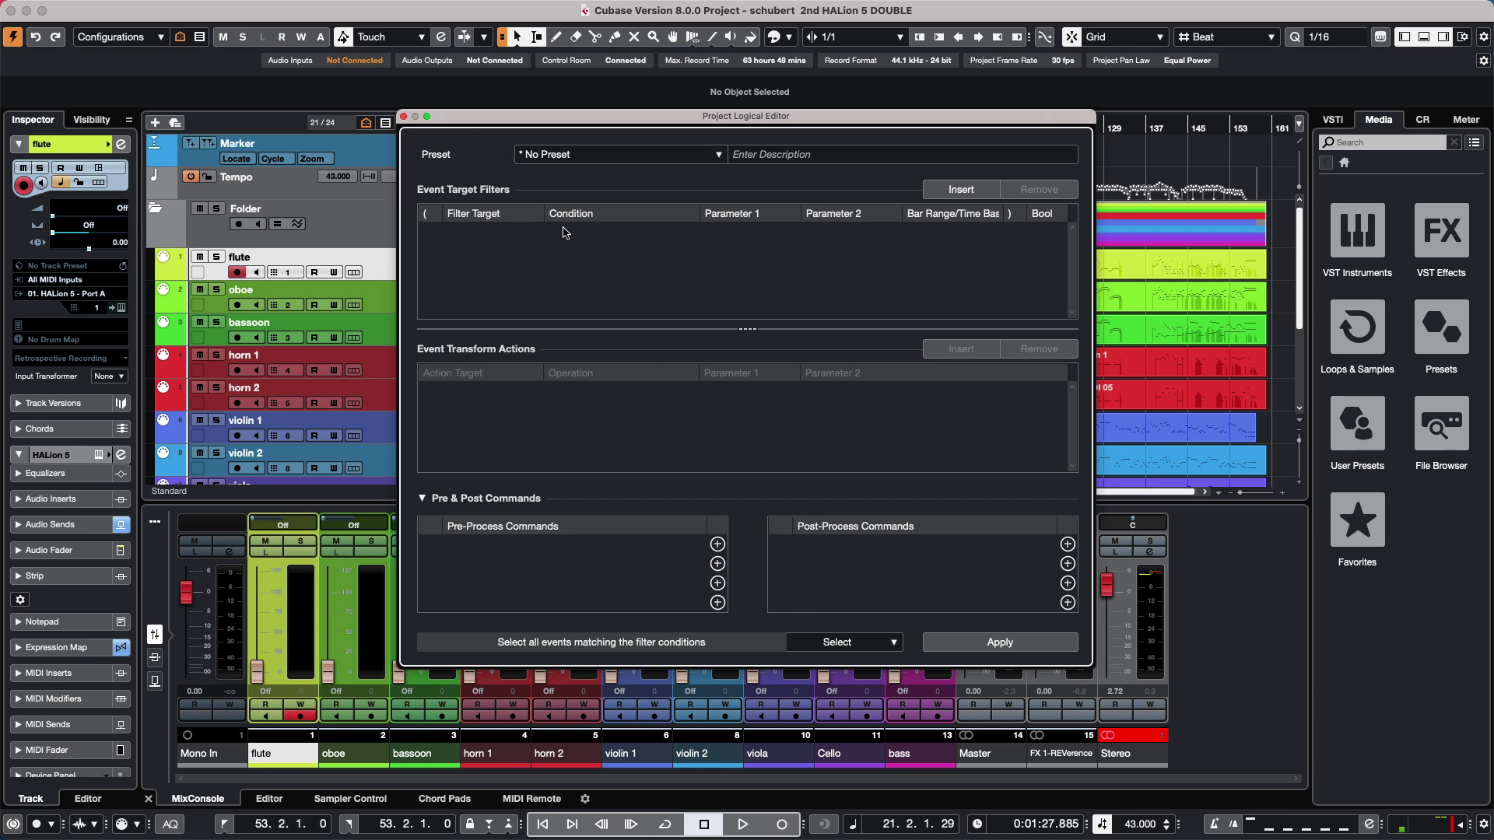
Add a filter condition 'Container Type is Equal Track'
click(956, 187)
click(492, 232)
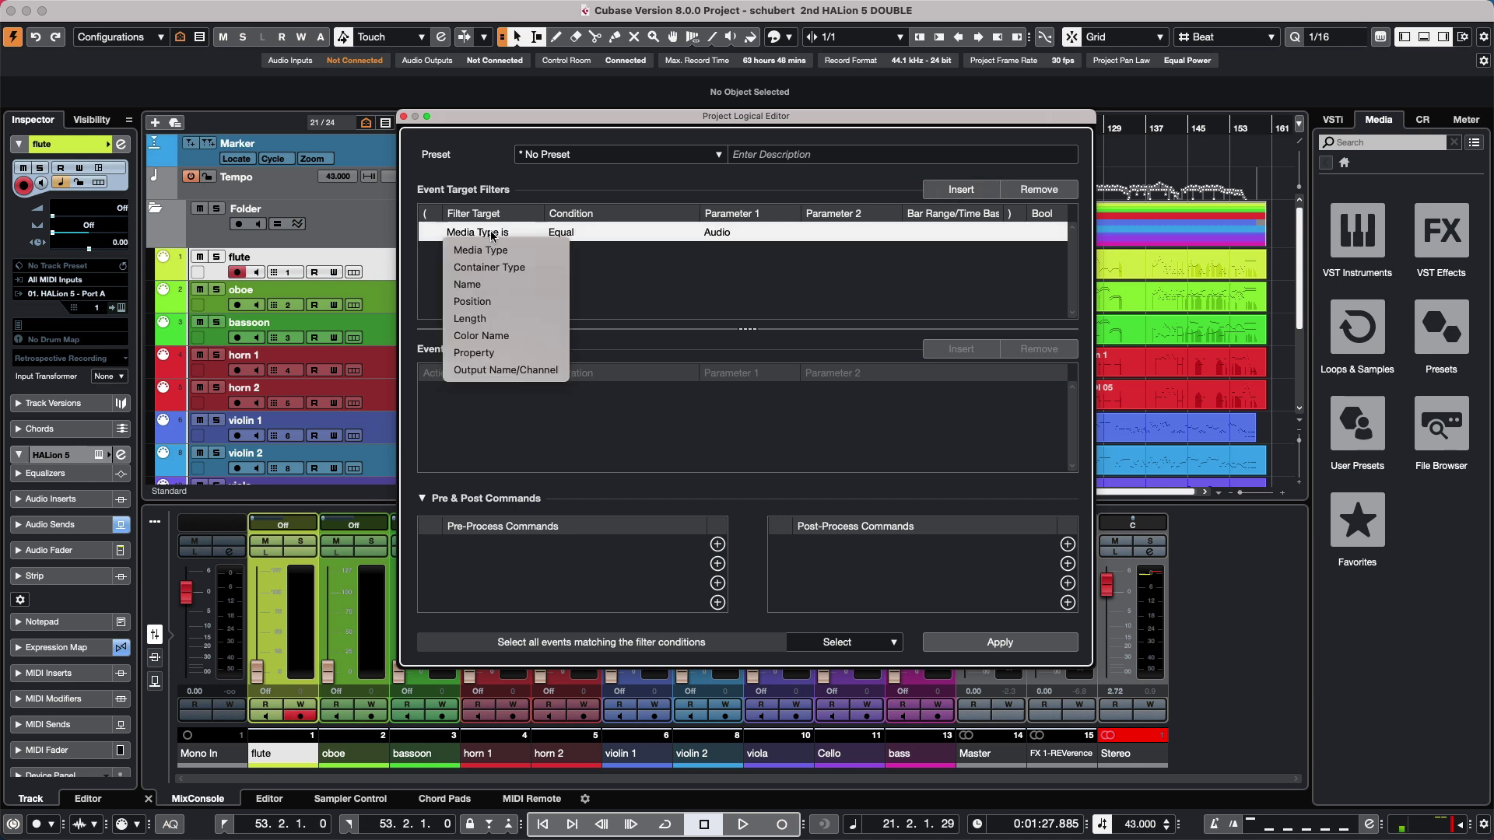
click(490, 267)
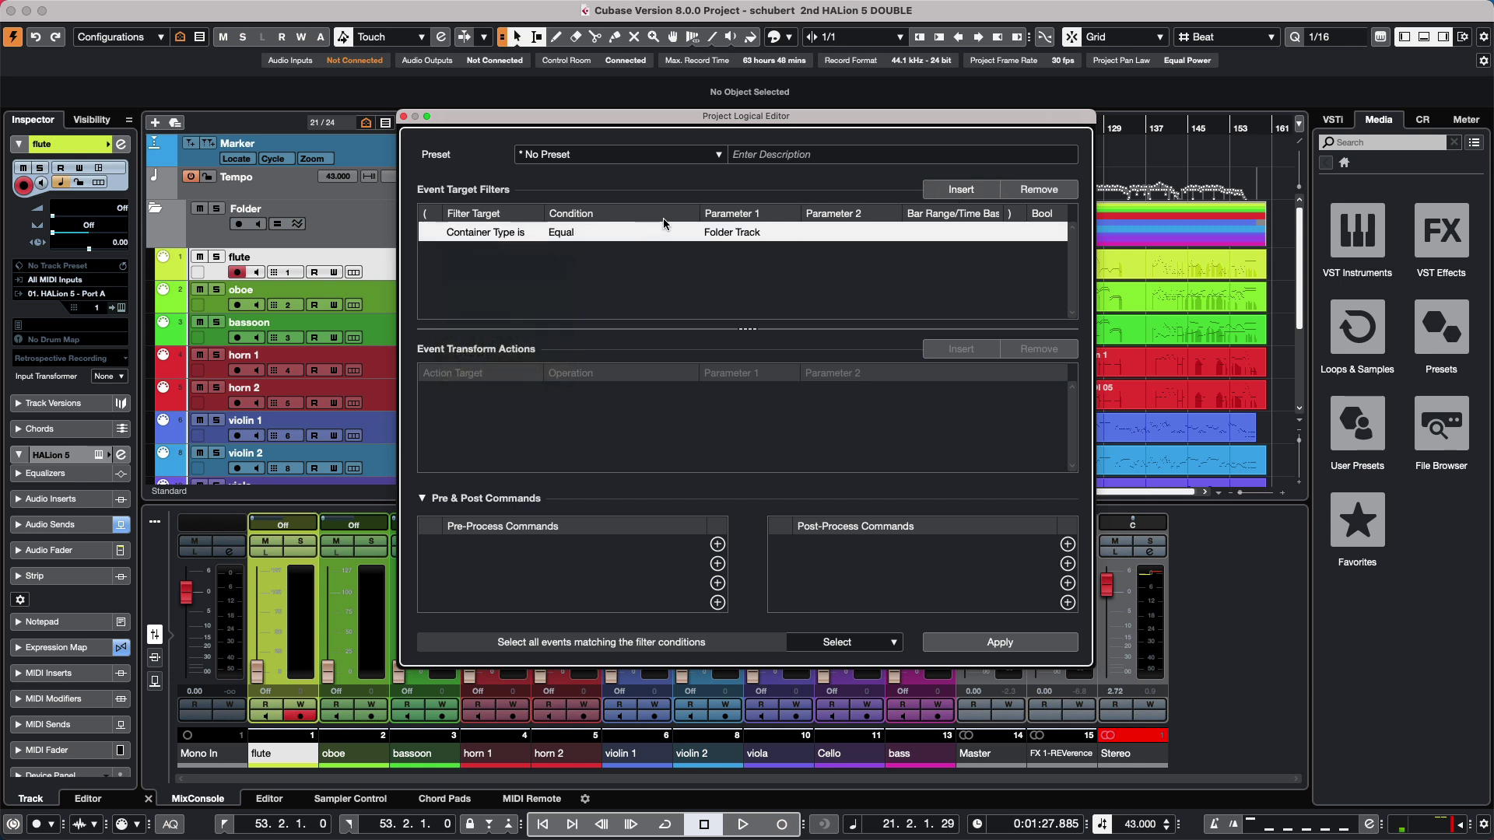
click(720, 232)
click(724, 267)
Insert three more filter rows below the Container Type condition
click(955, 192)
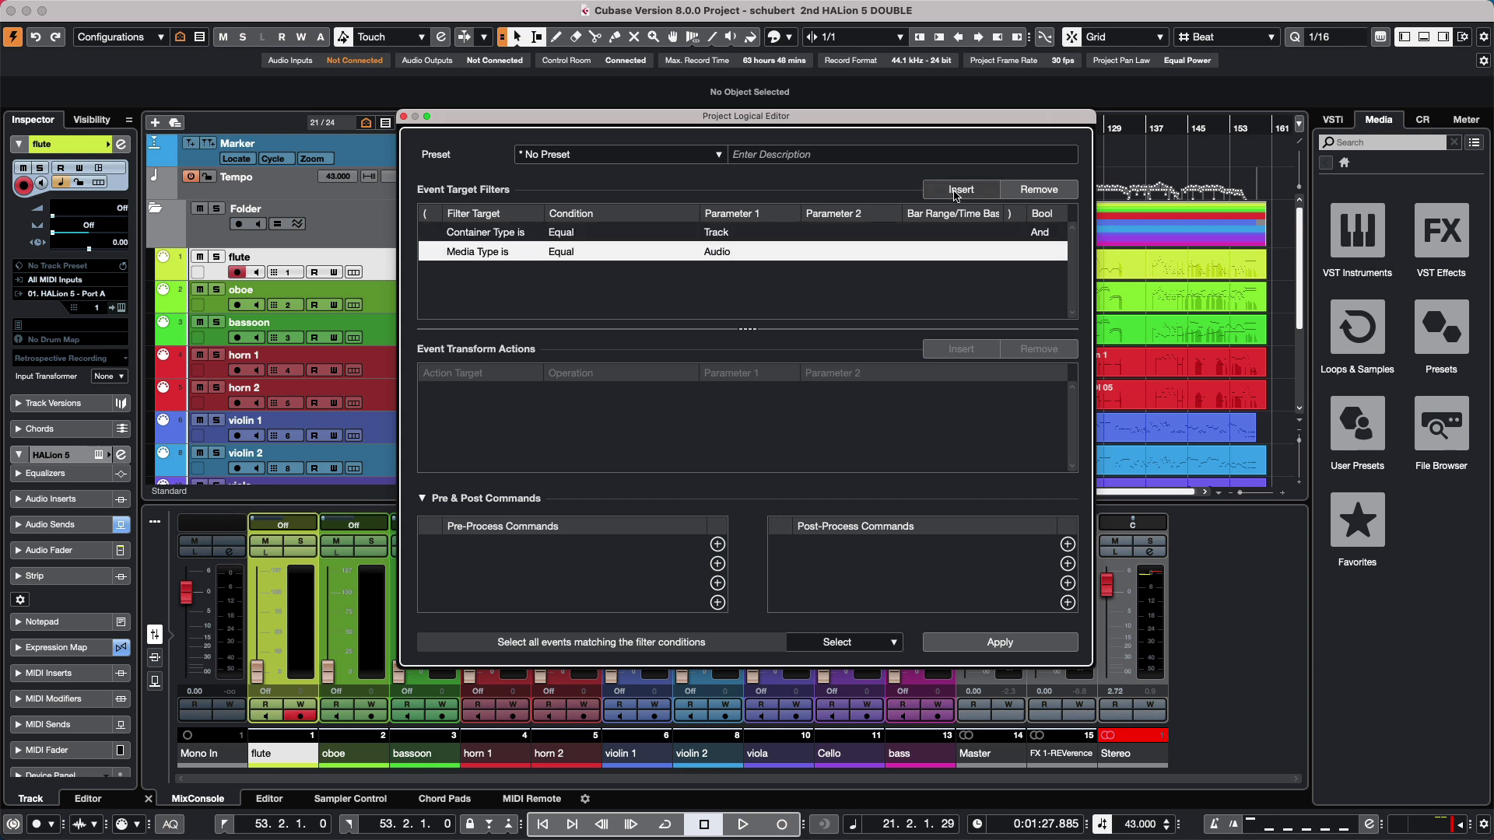
click(955, 192)
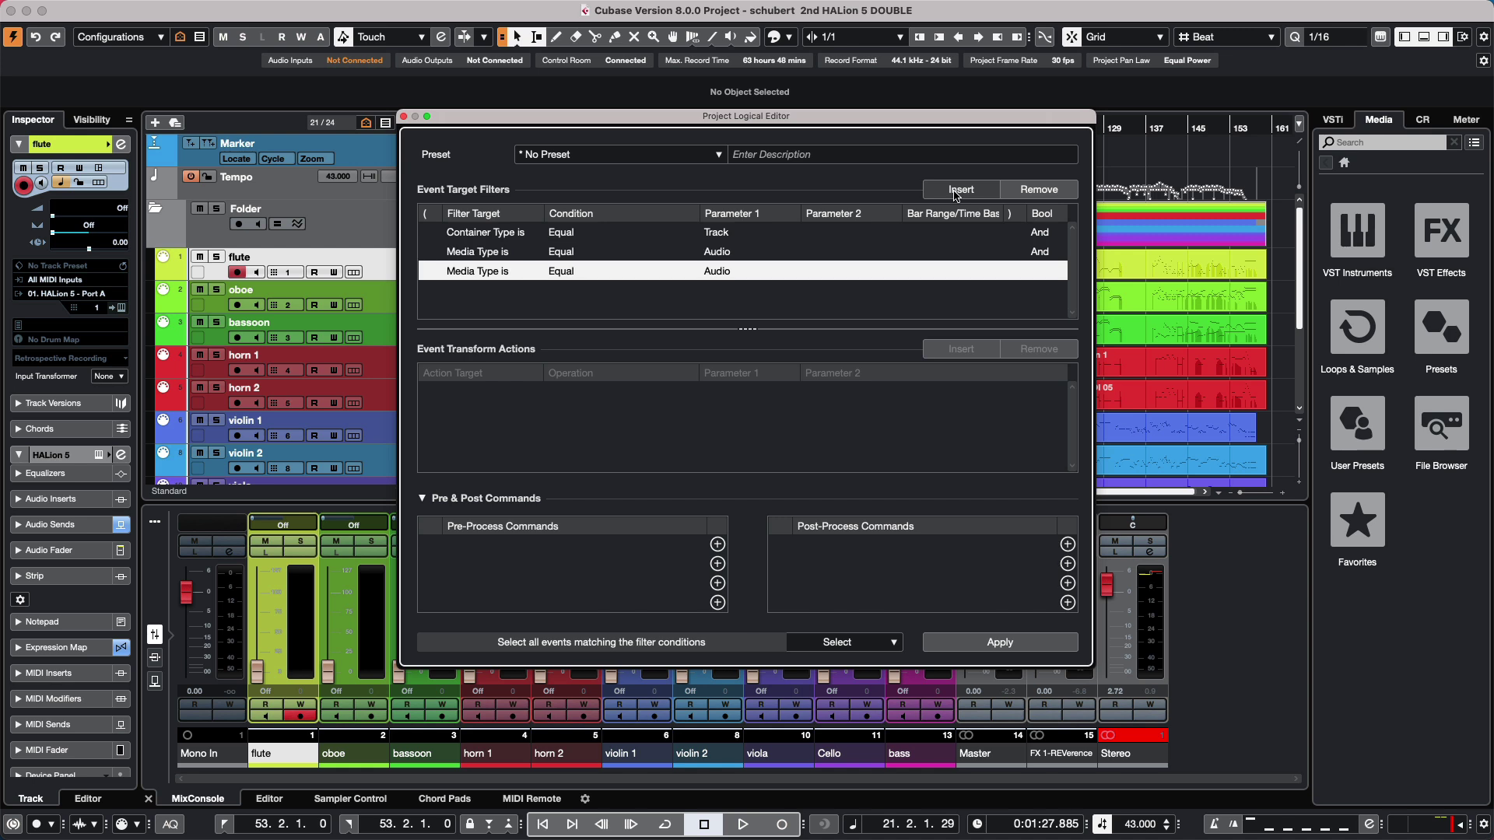
click(956, 193)
Add two more filter rows and change the second and third conditions' target to Name
click(955, 192)
click(955, 192)
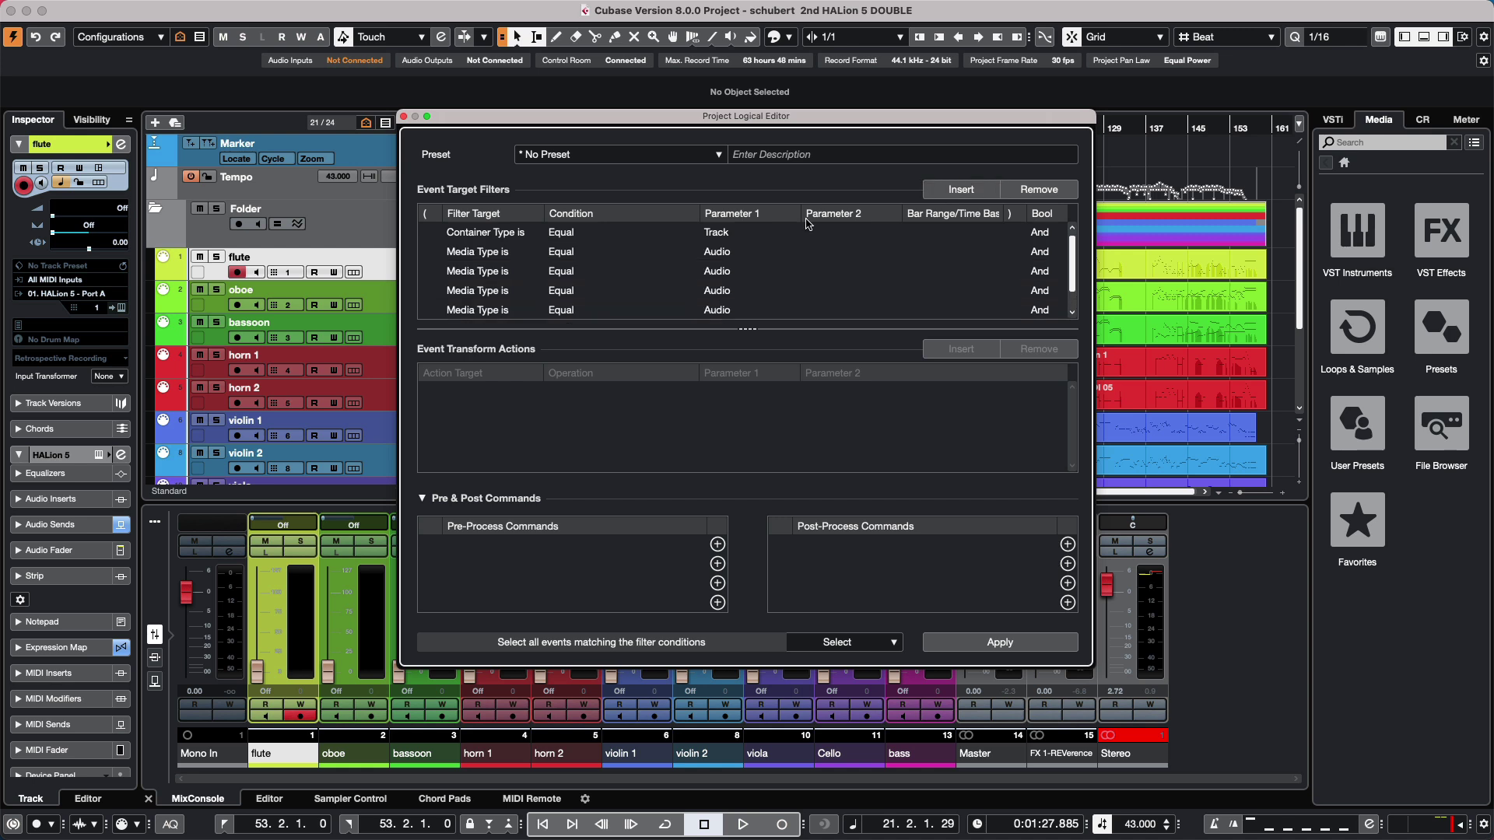
click(472, 253)
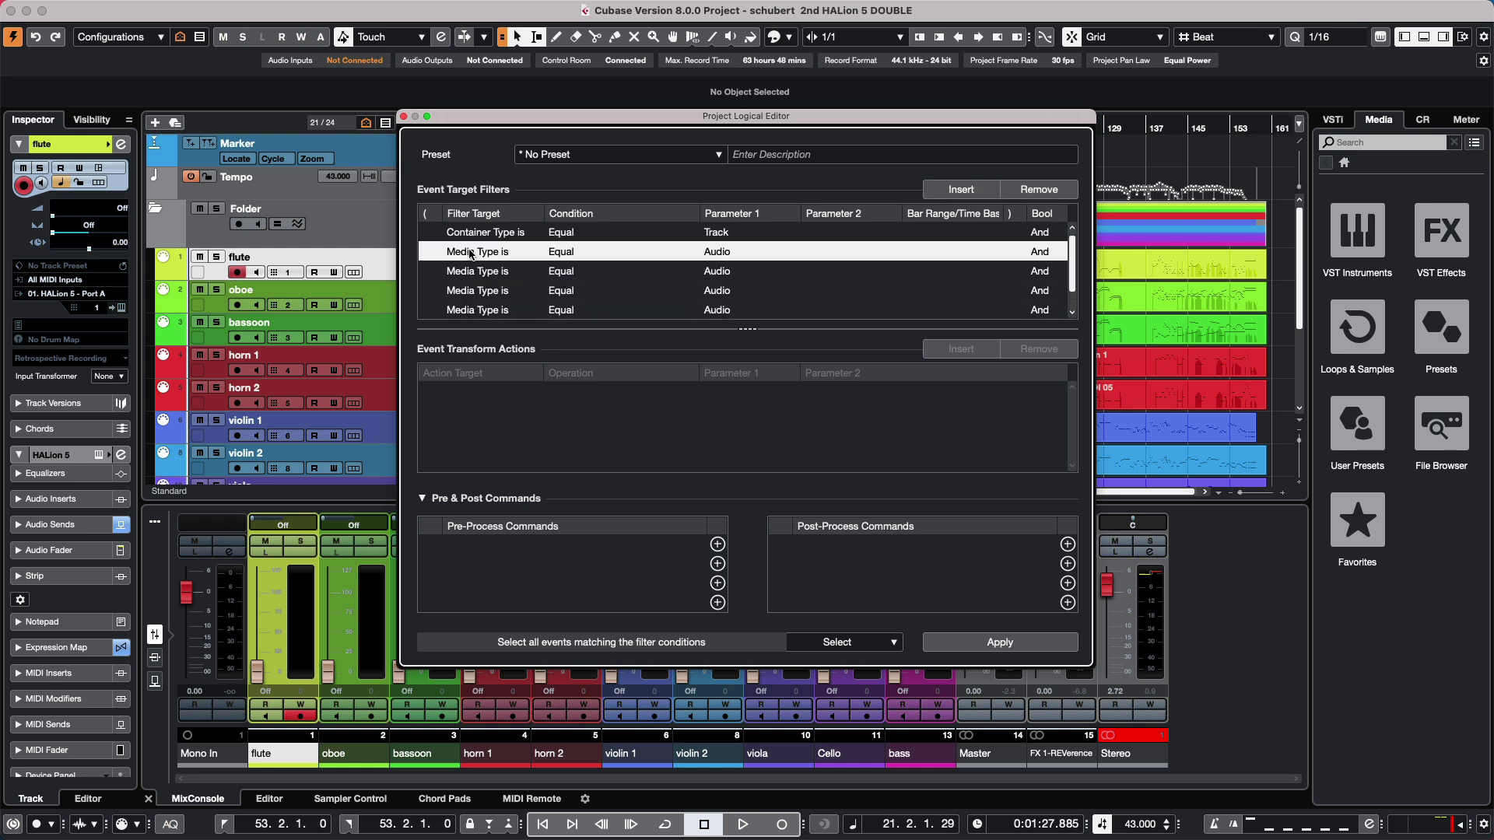
click(482, 252)
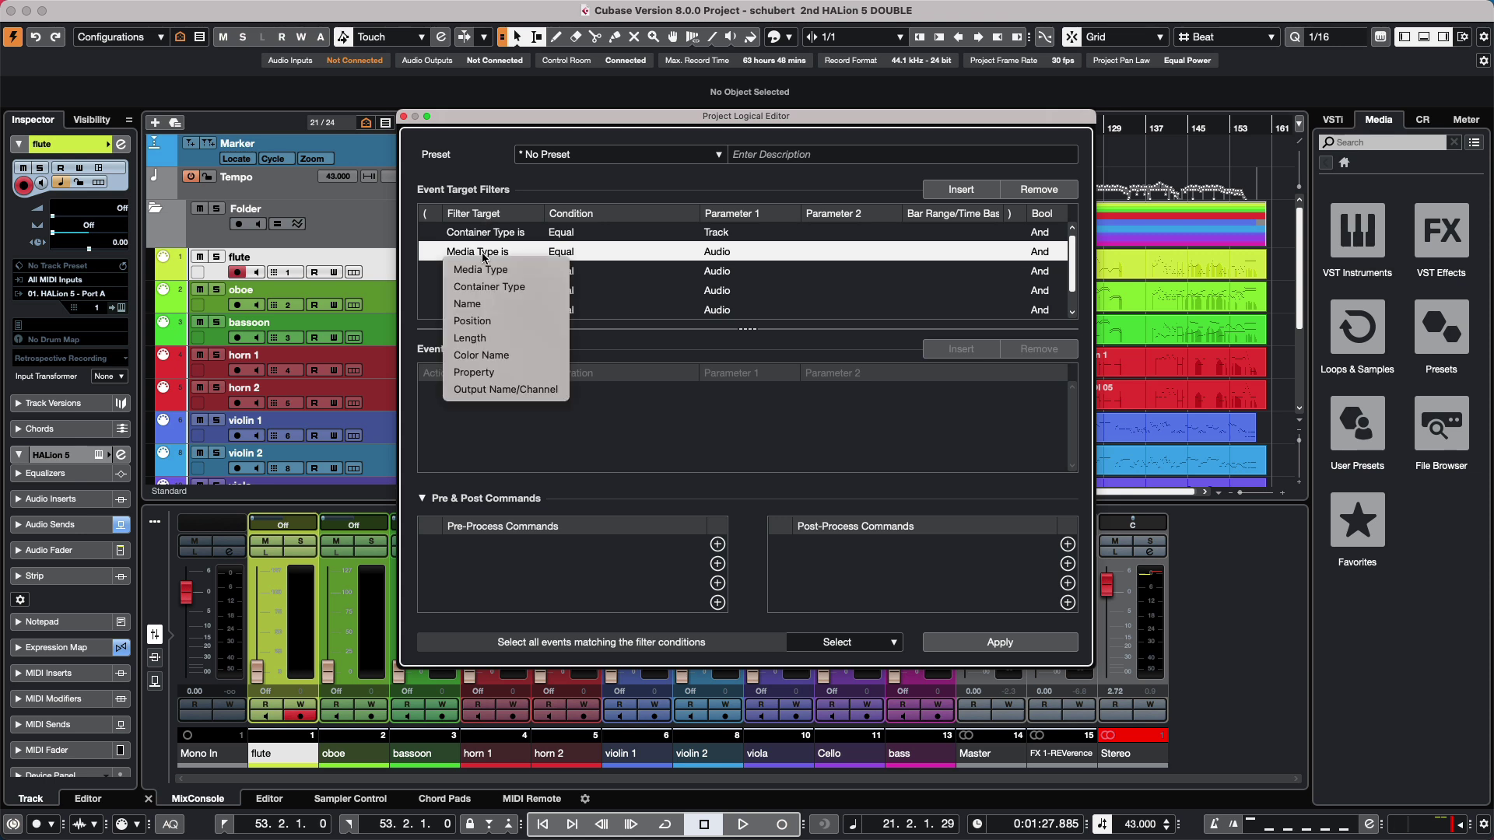
click(496, 304)
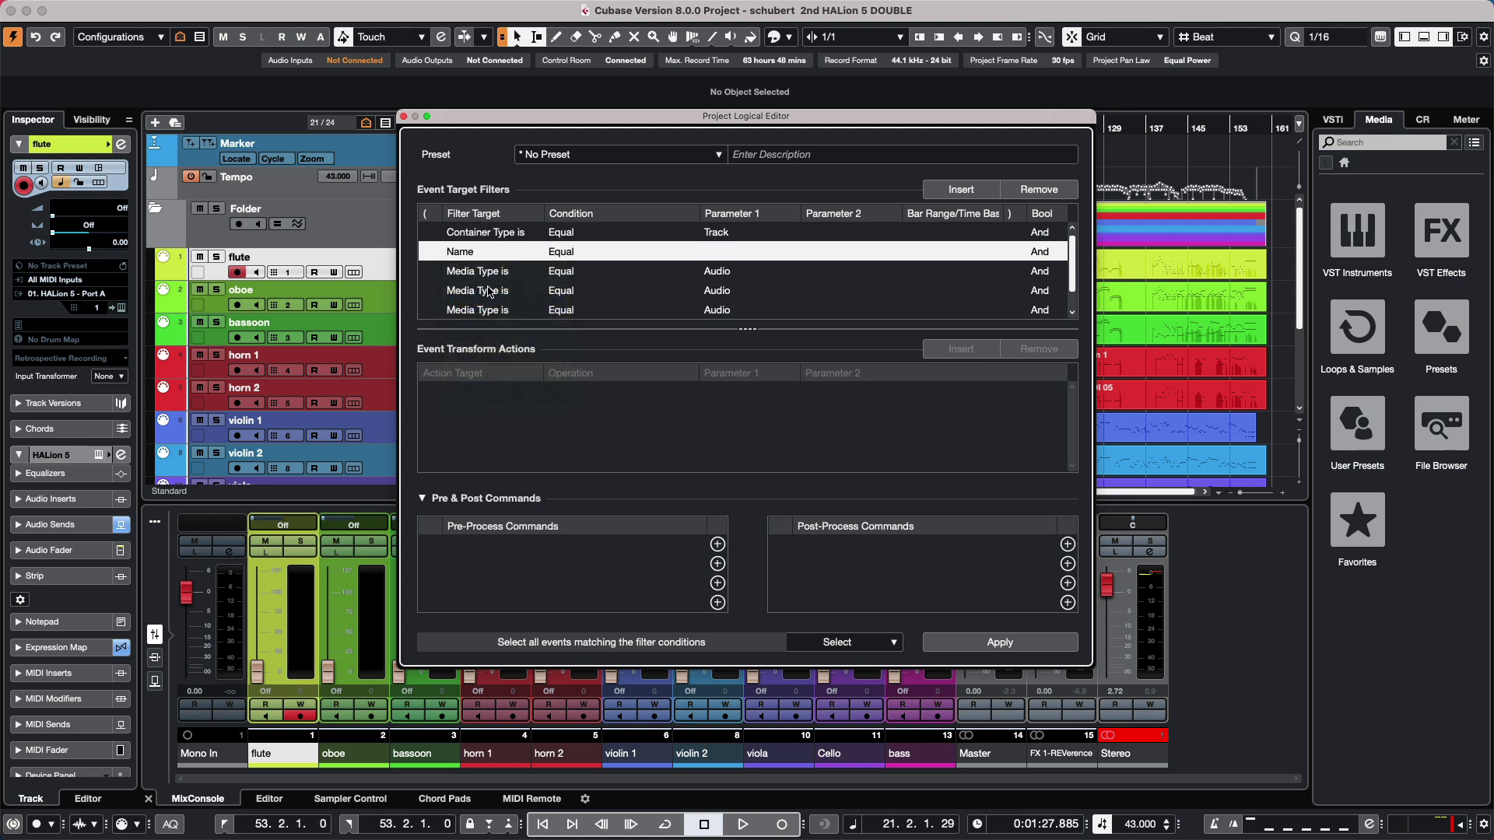
click(490, 271)
click(494, 273)
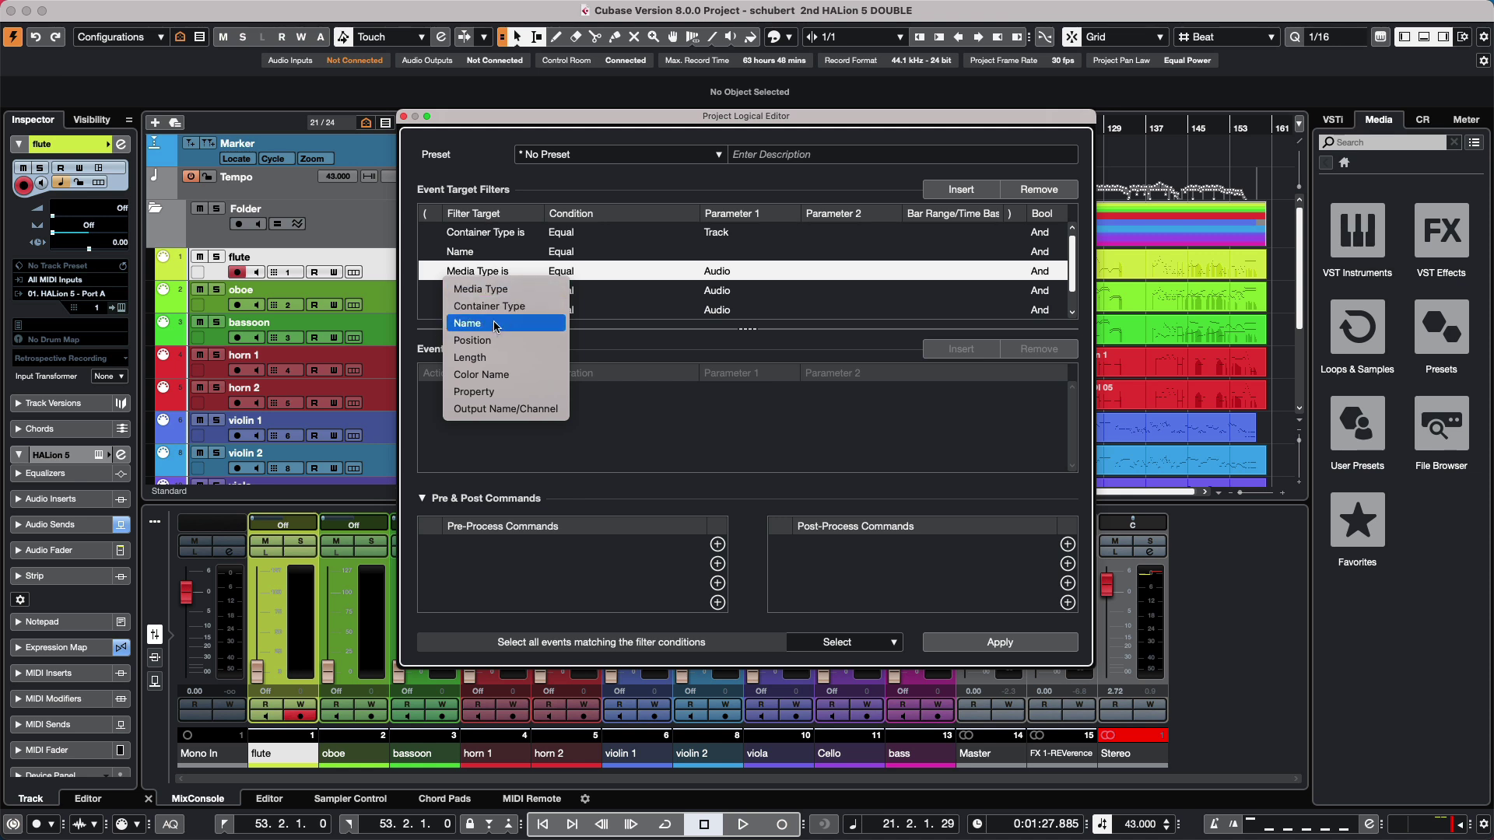
click(498, 323)
Change the fourth, fifth and last conditions' filter target to Name as well
click(507, 293)
click(504, 294)
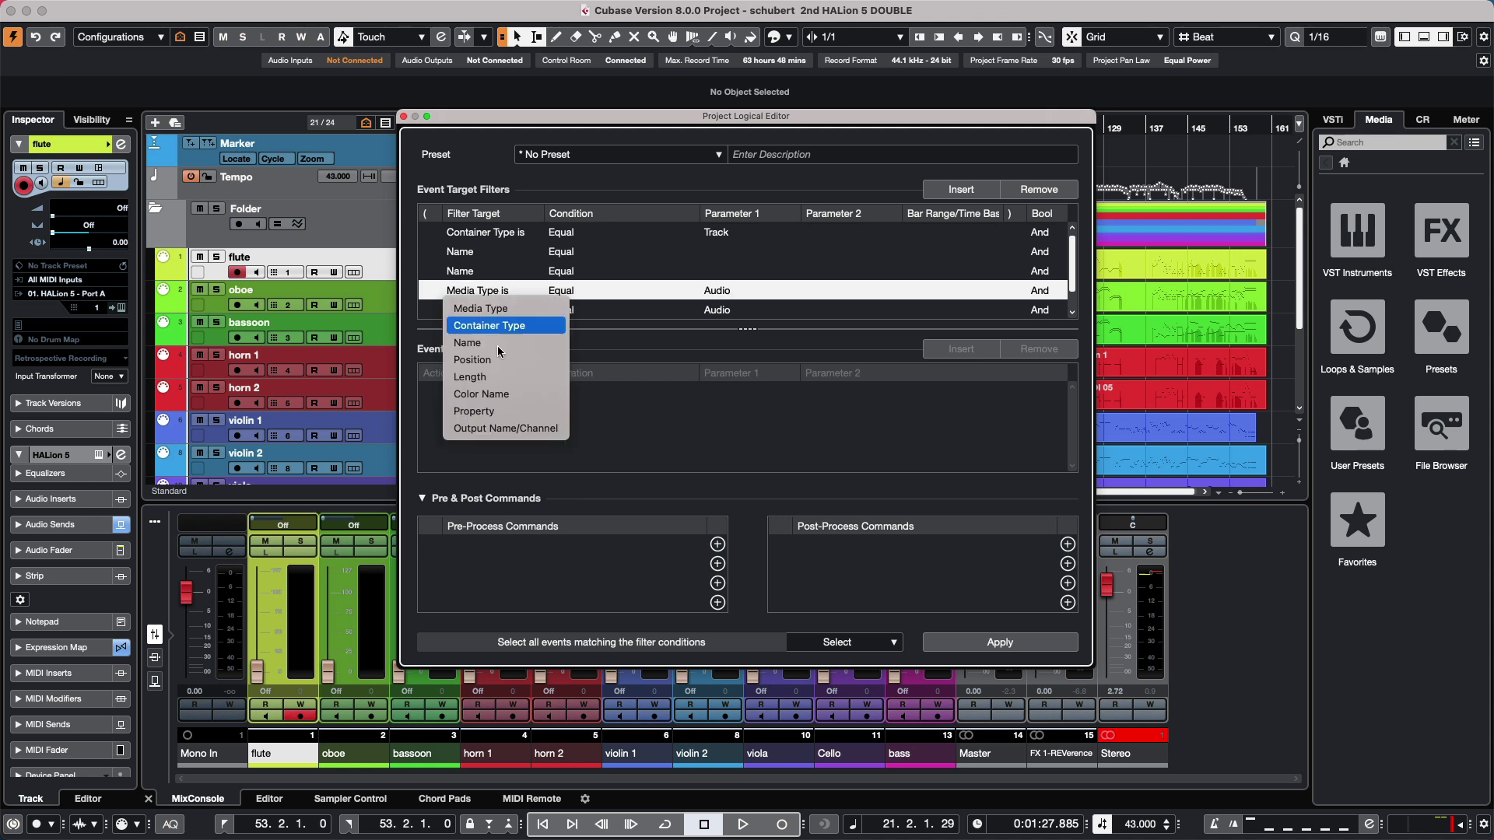
click(467, 342)
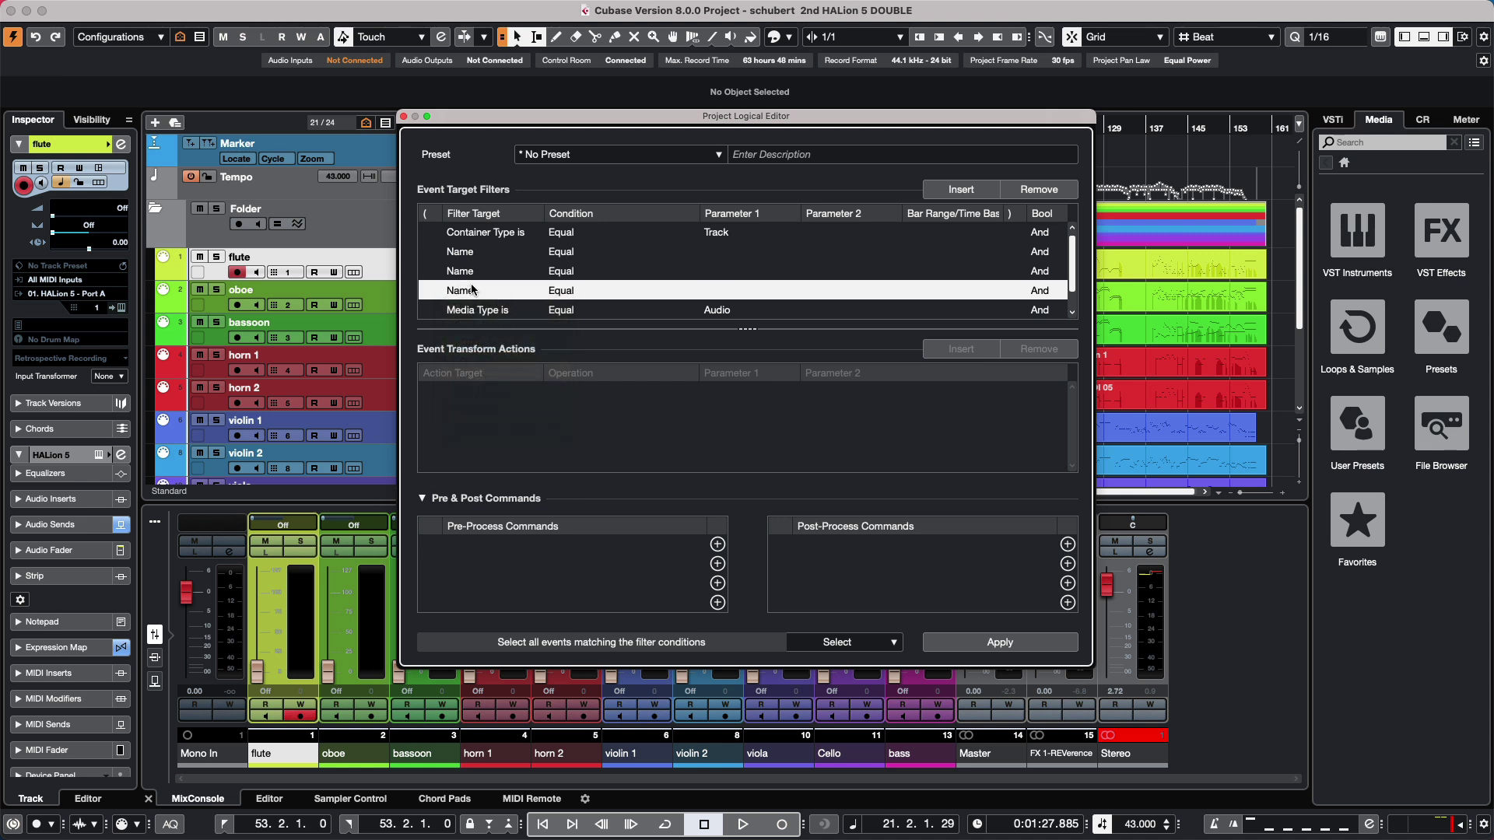
scroll(480, 292, down, 1)
click(480, 291)
click(480, 292)
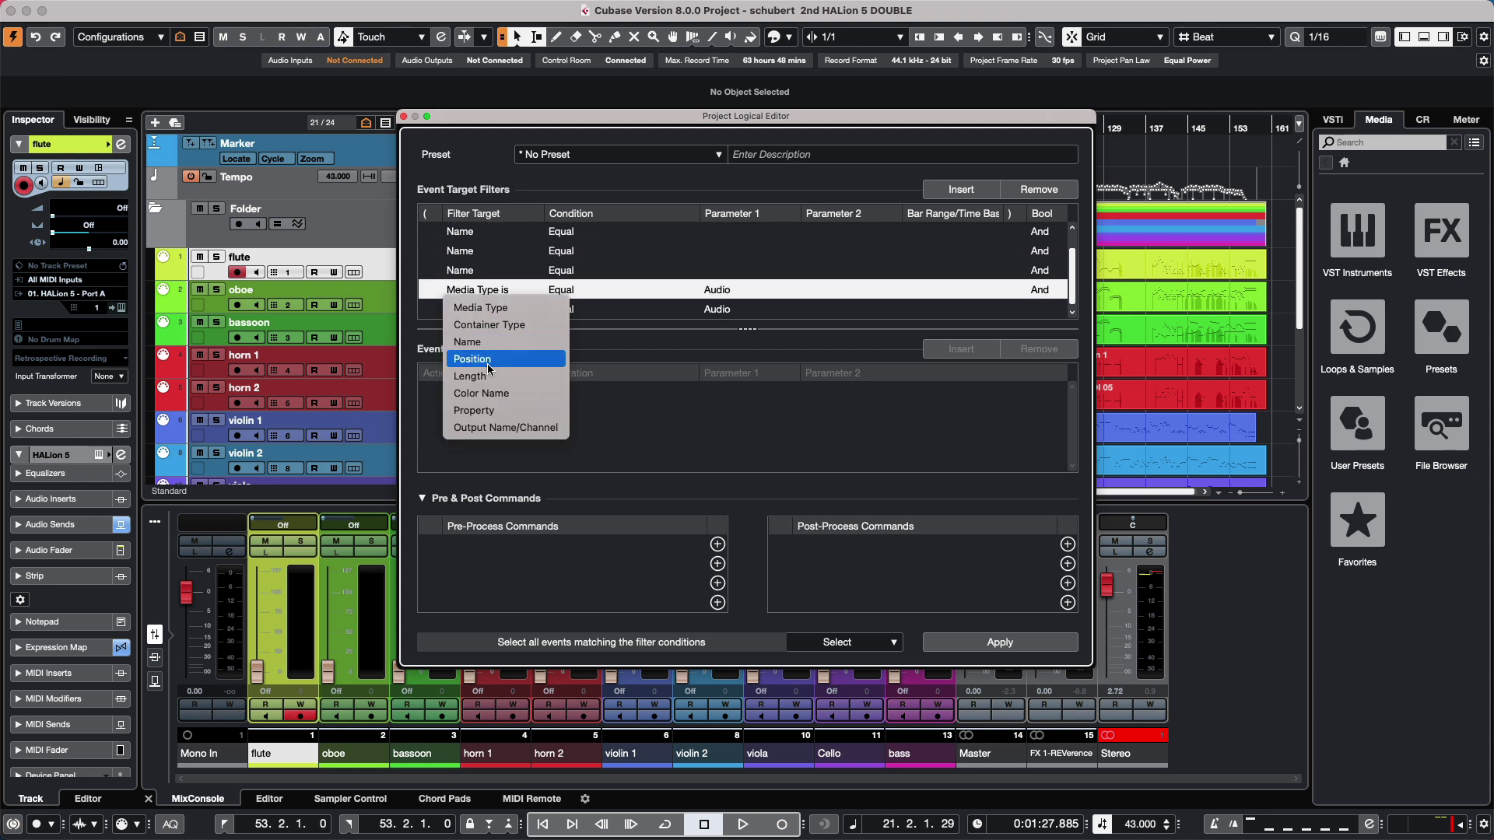
click(502, 343)
click(491, 310)
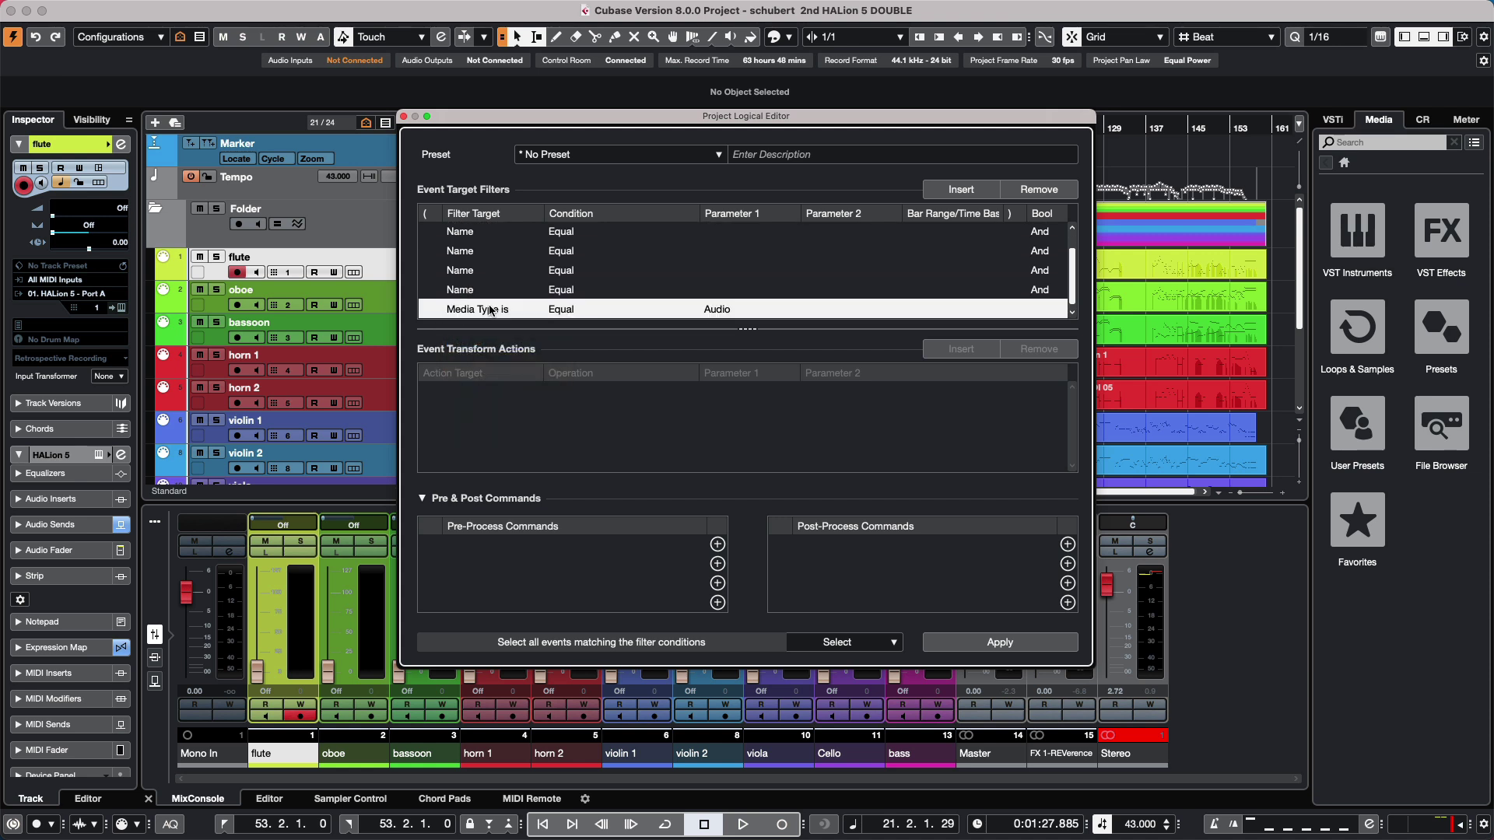
click(491, 311)
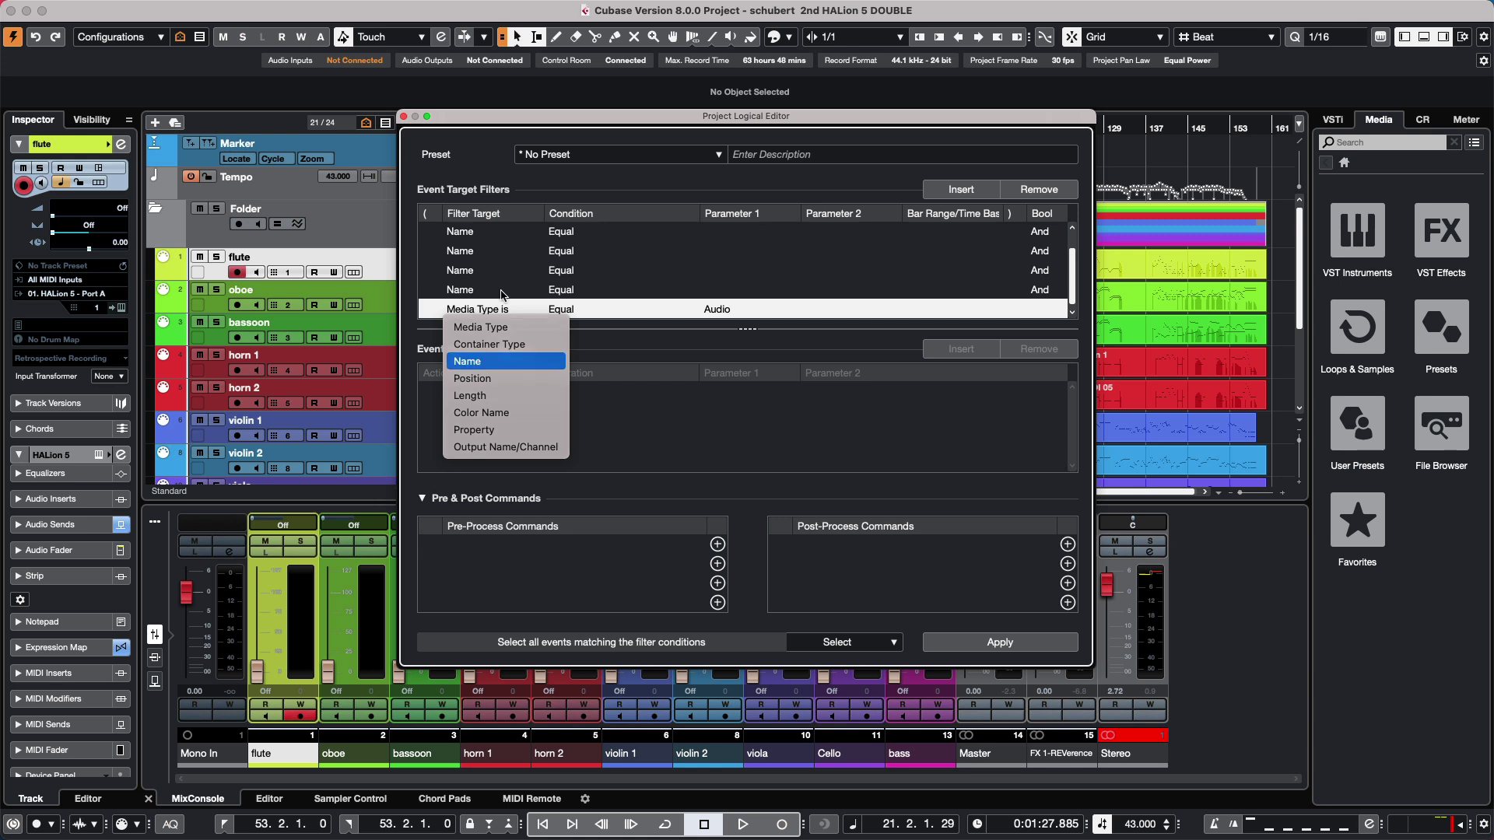
click(503, 360)
scroll(606, 259, up, 1)
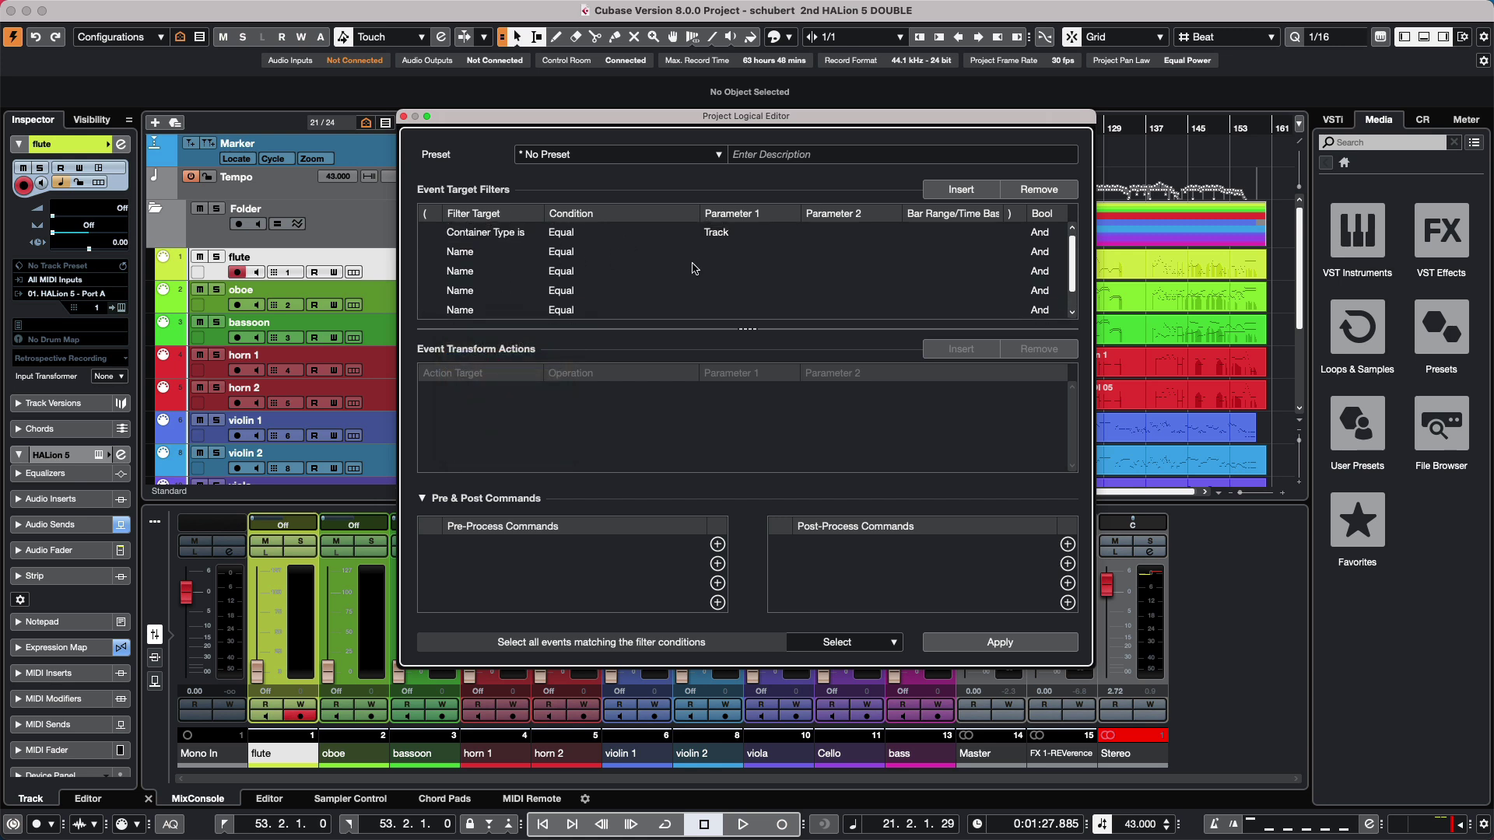
Set the first two Name conditions to Contains 'piccolo' and Contains 'flute'
click(735, 255)
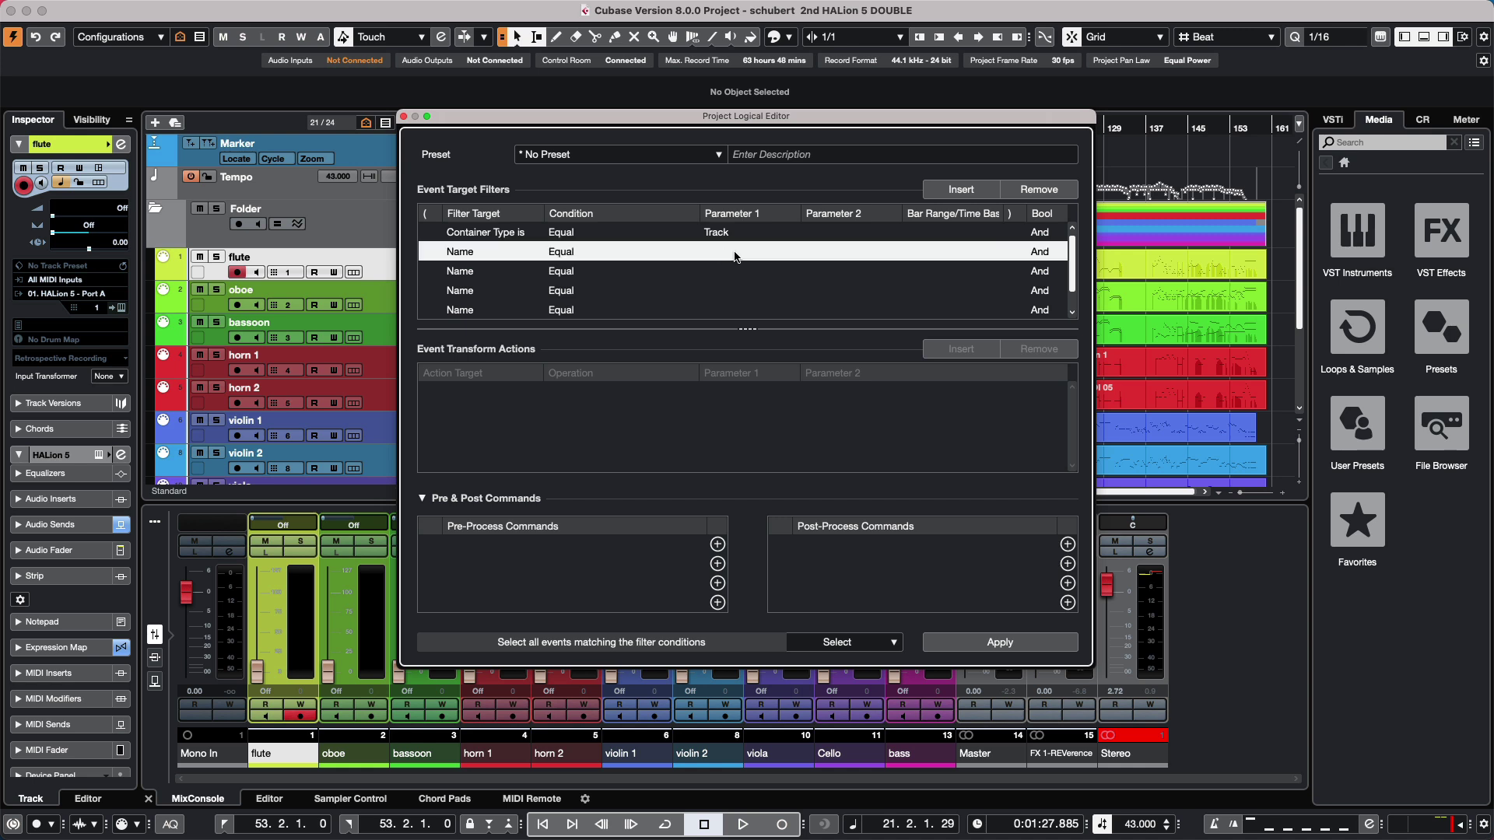
click(564, 257)
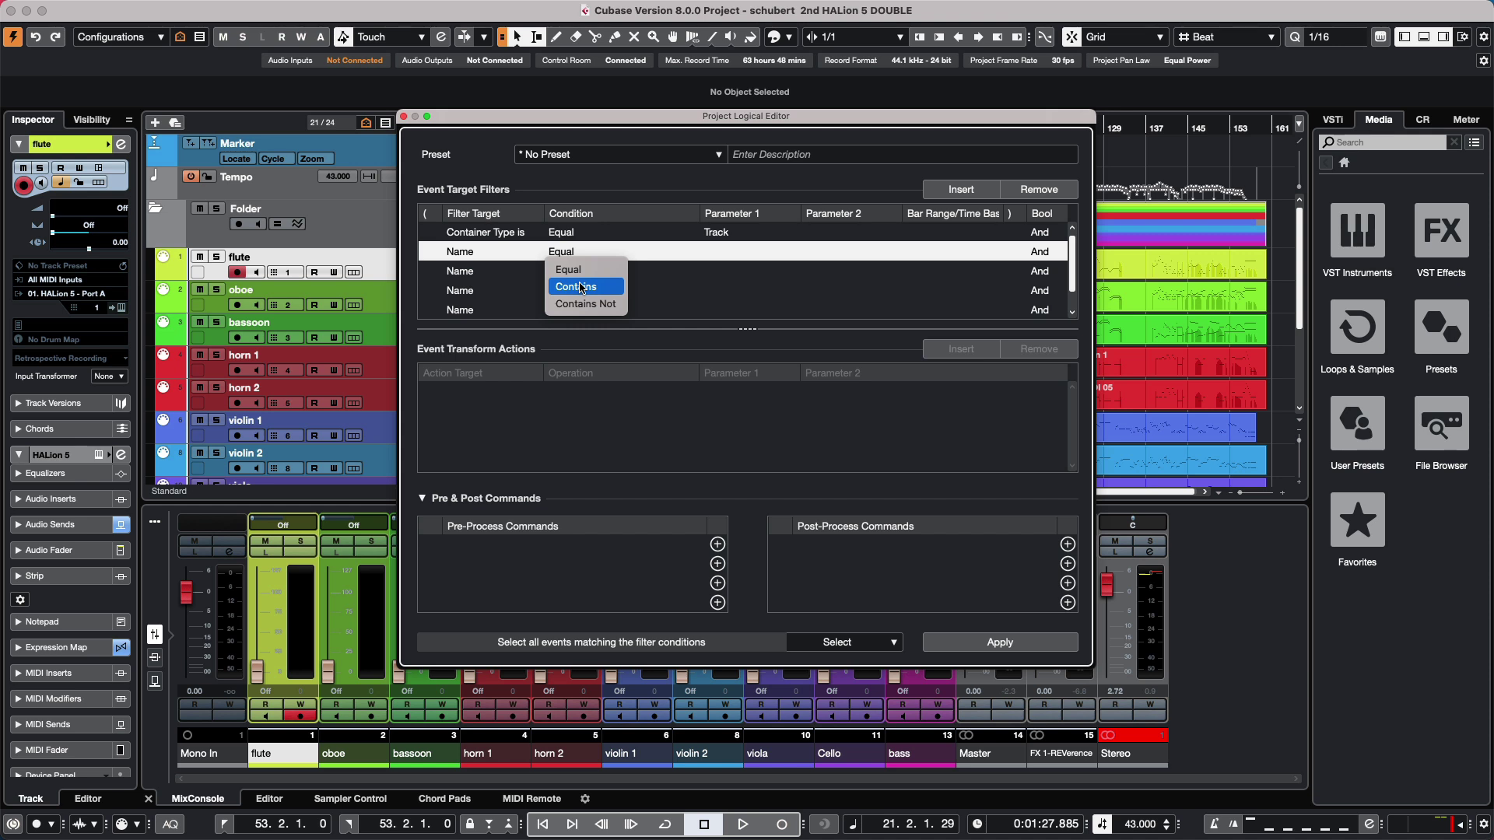
click(580, 286)
click(706, 249)
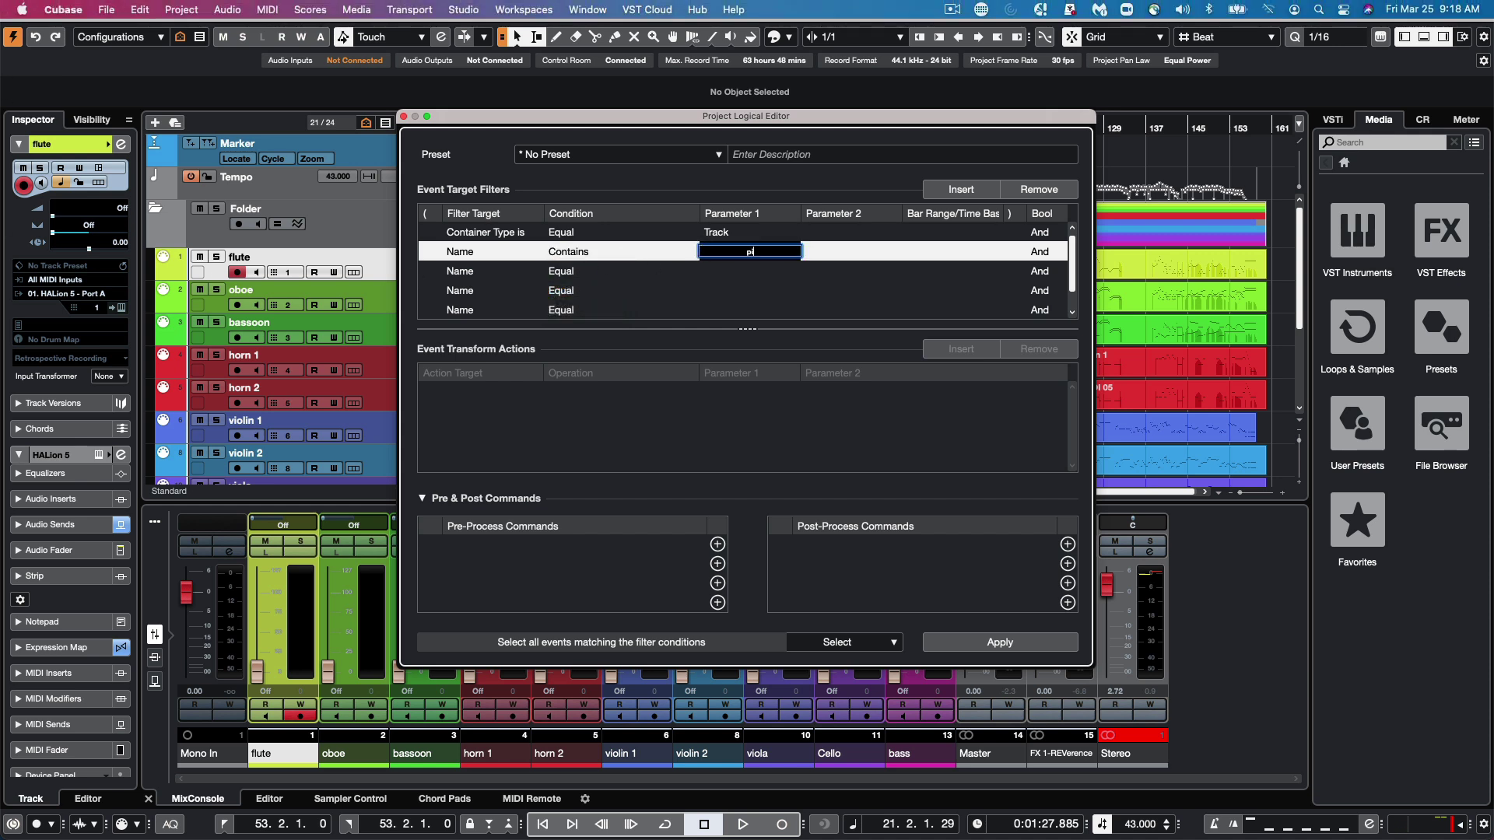
text(piccolo)
key(Return)
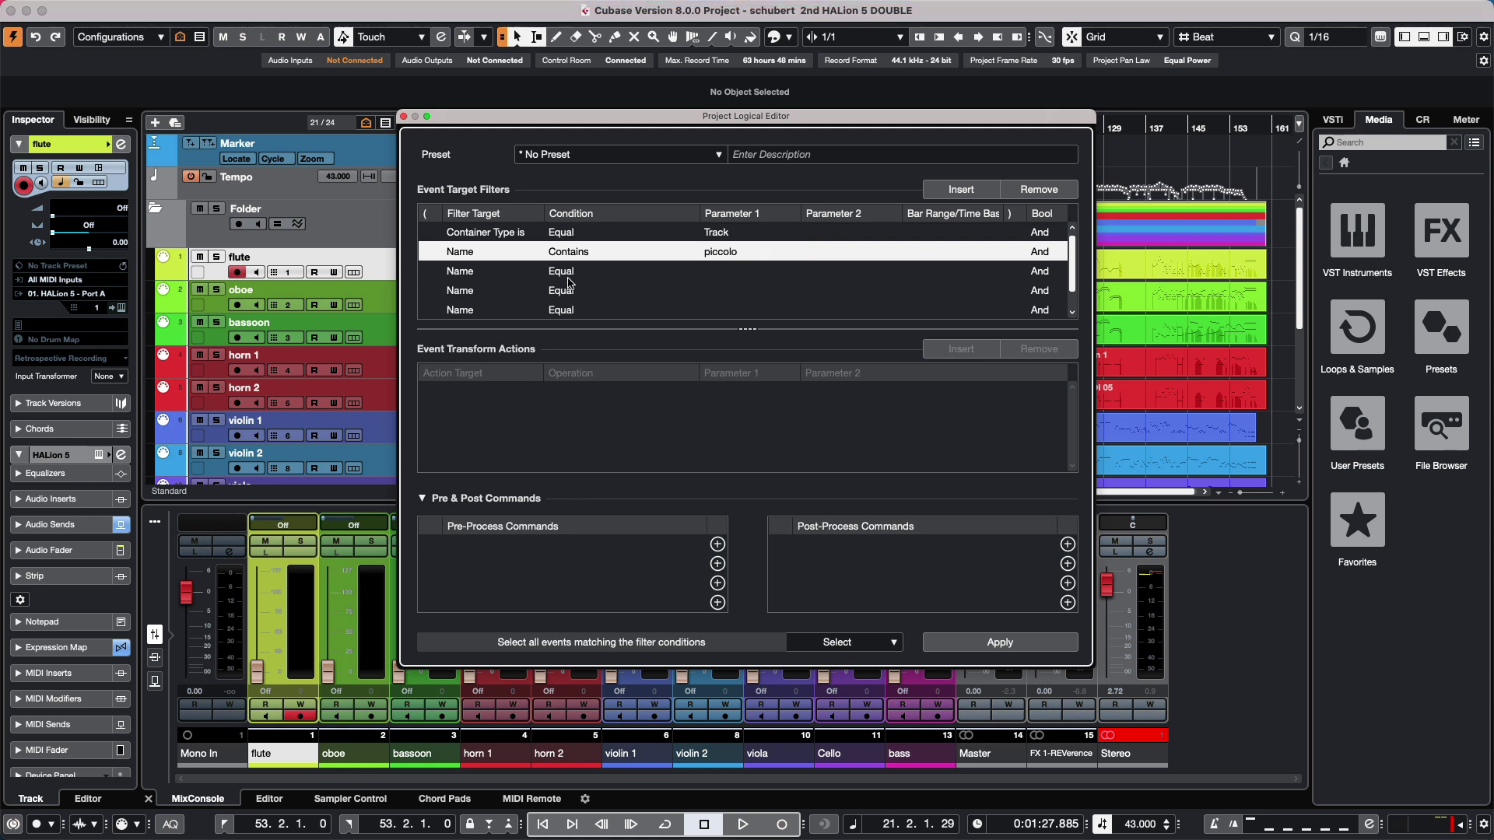
click(566, 273)
click(567, 273)
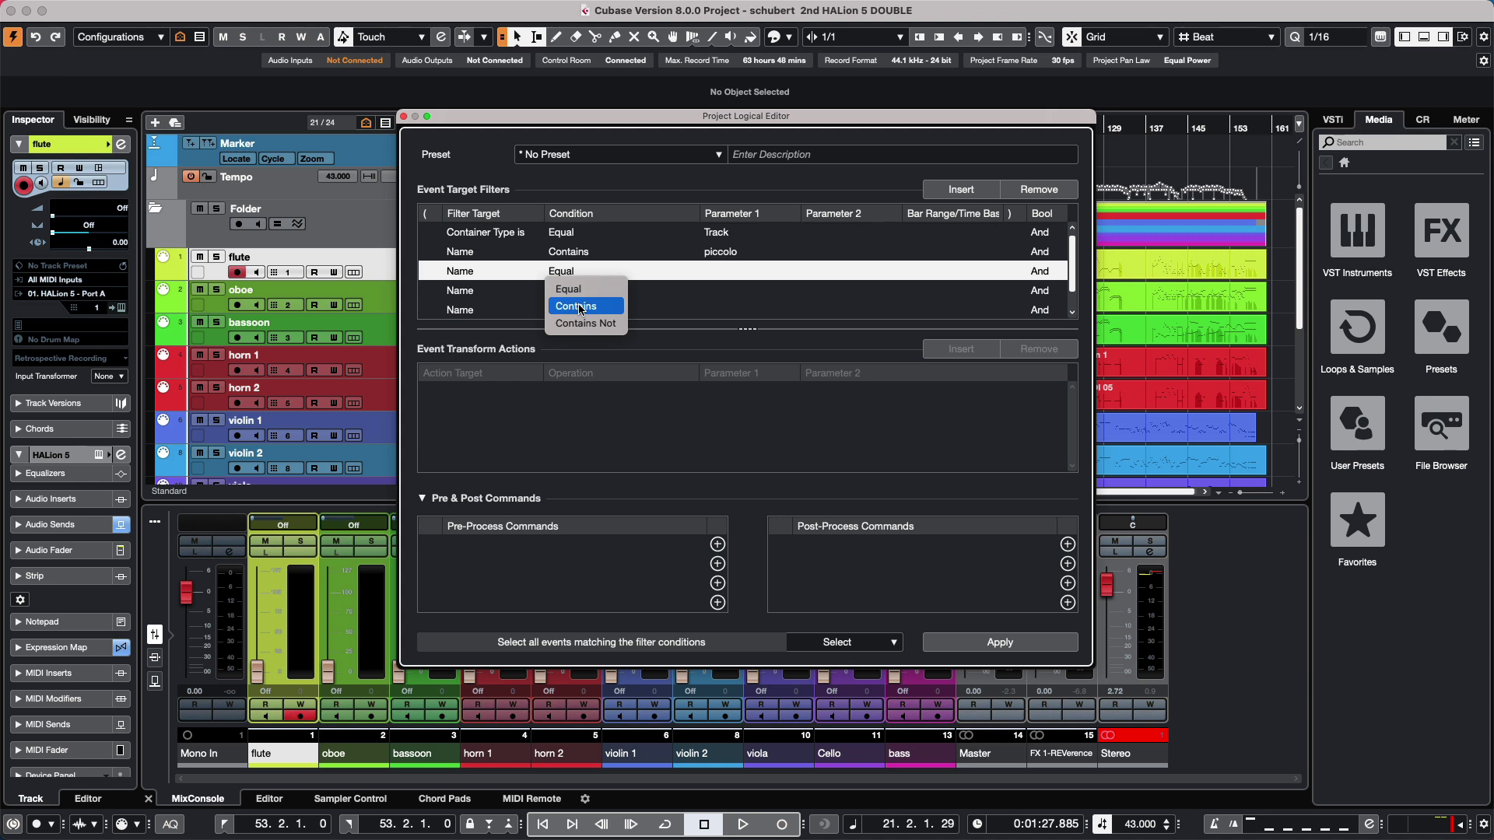
click(576, 306)
click(718, 273)
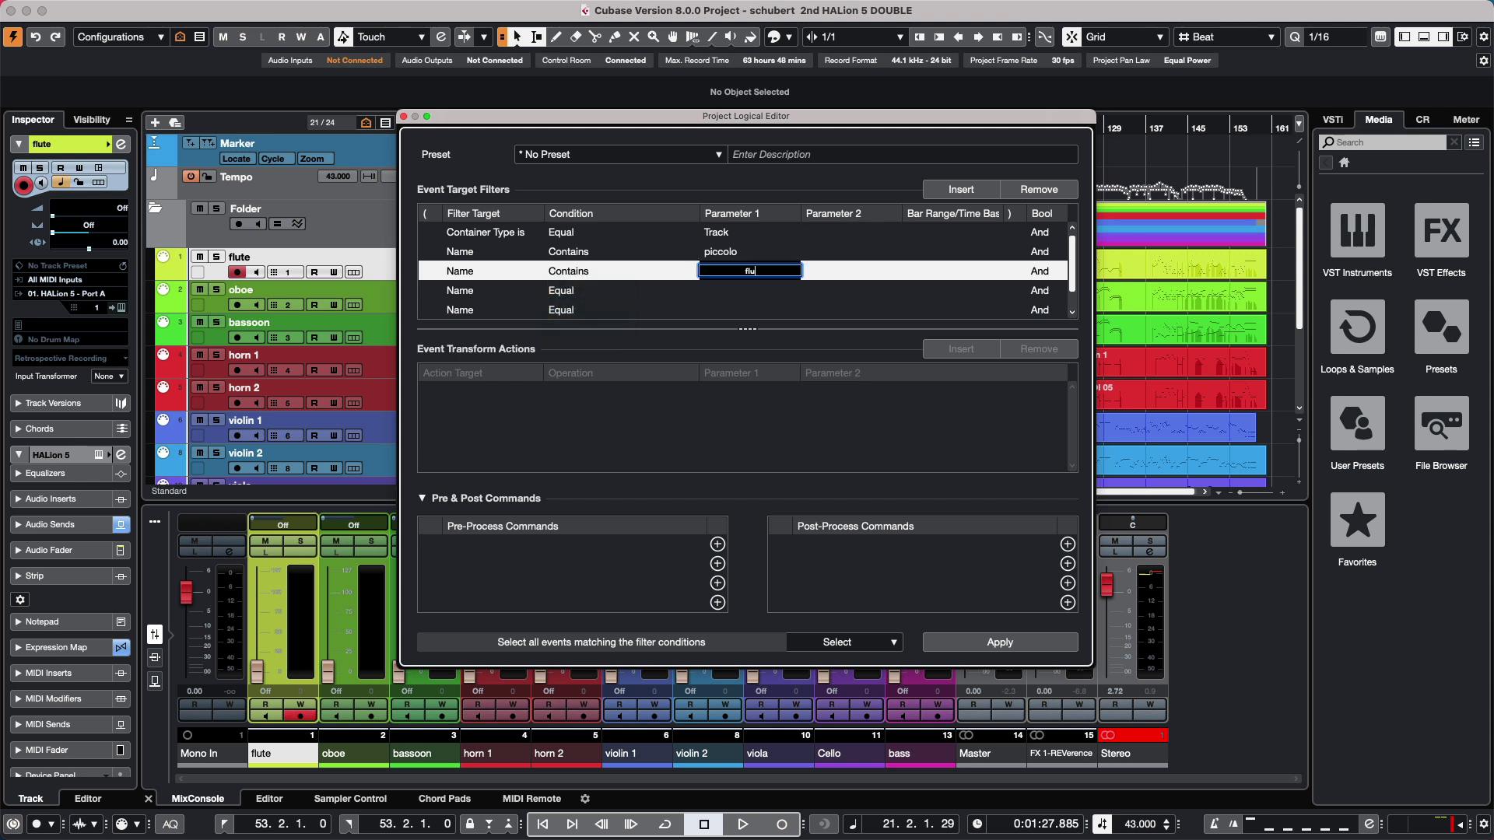
text(flute)
key(Return)
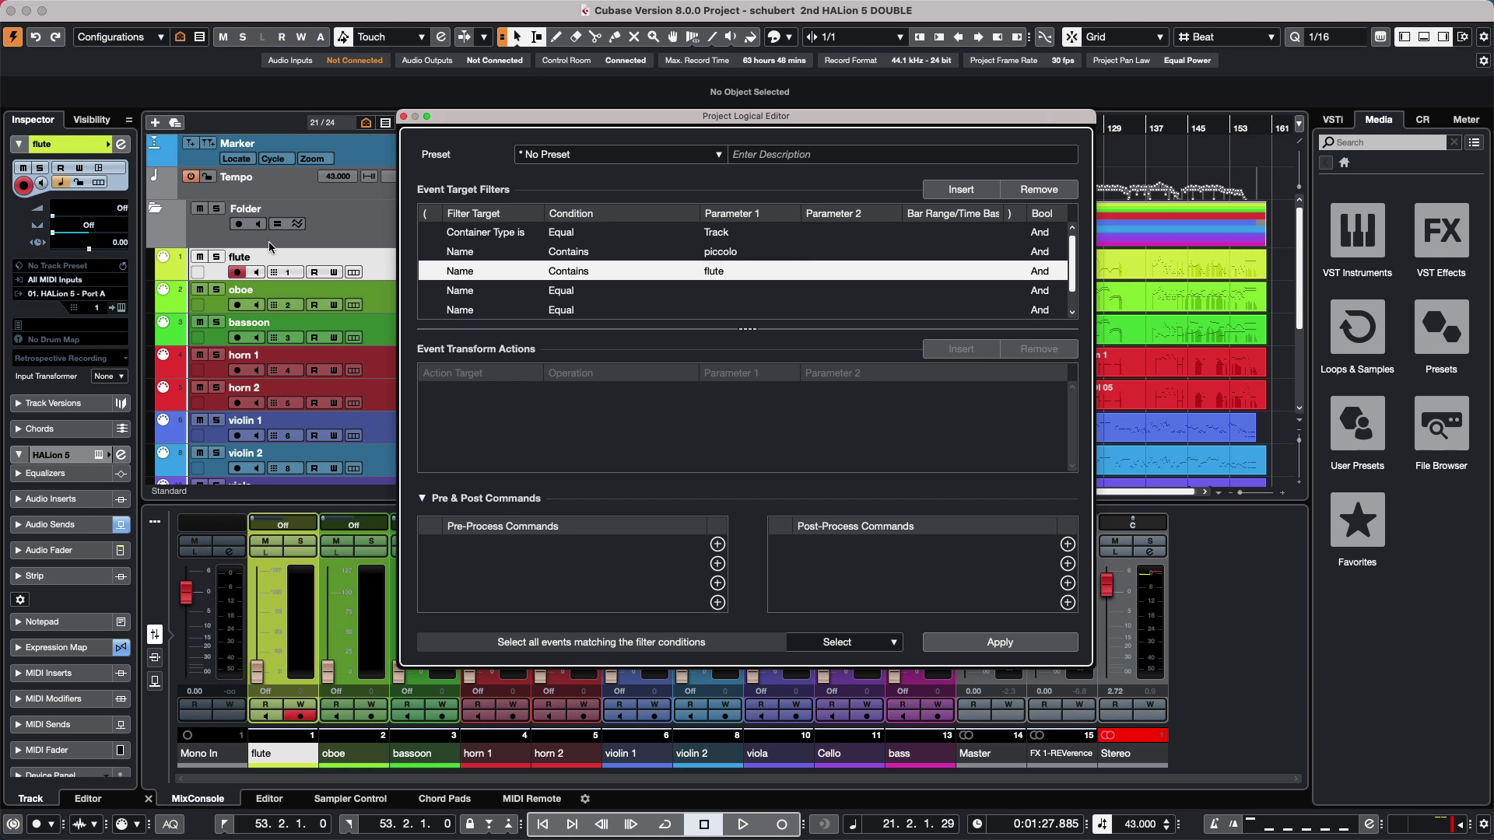
Set the next two Name conditions to Contains 'oboe' and Contains 'clarinet'
click(577, 290)
click(577, 290)
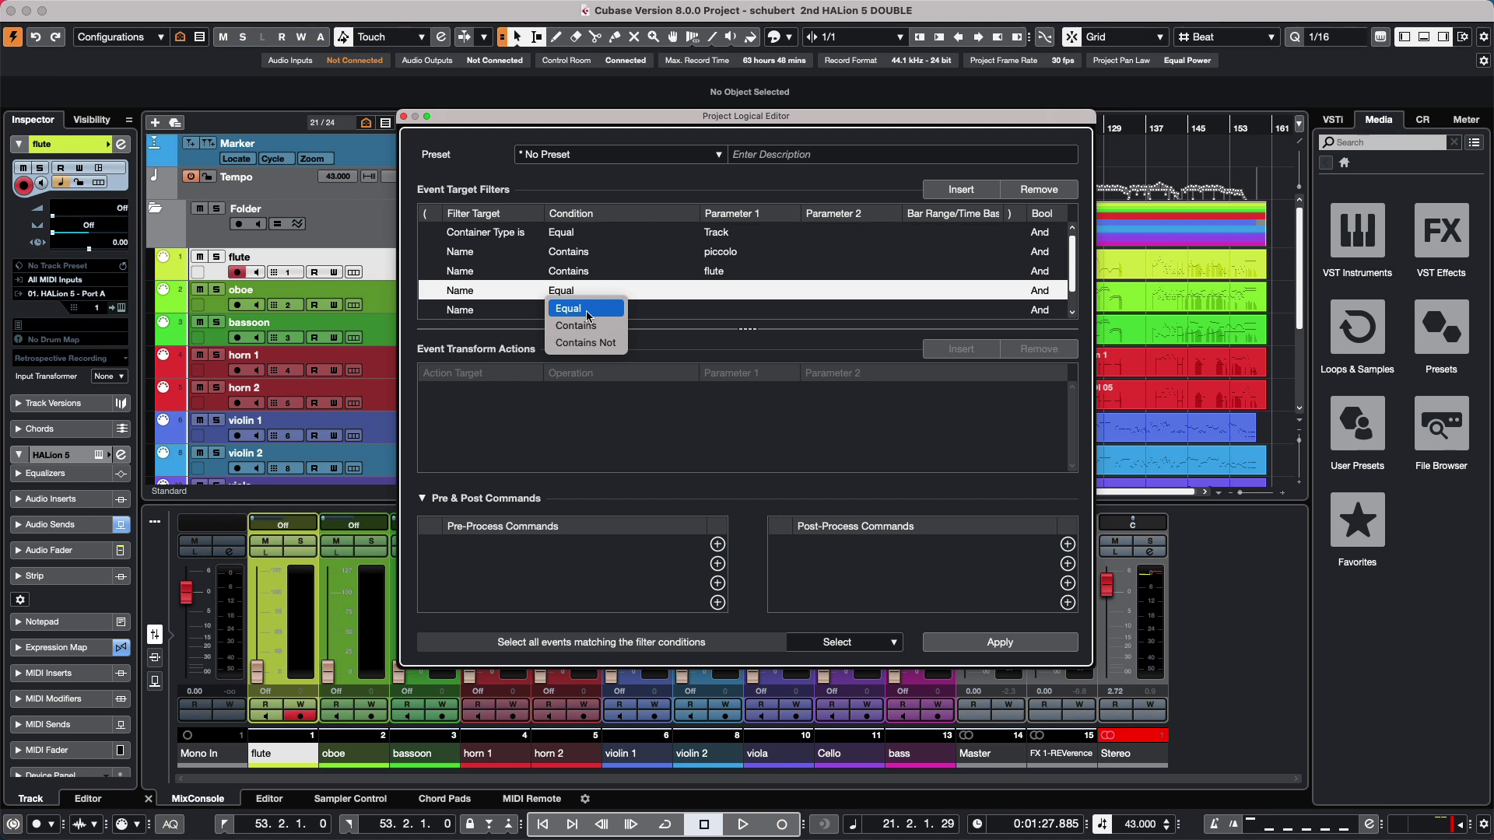
click(596, 333)
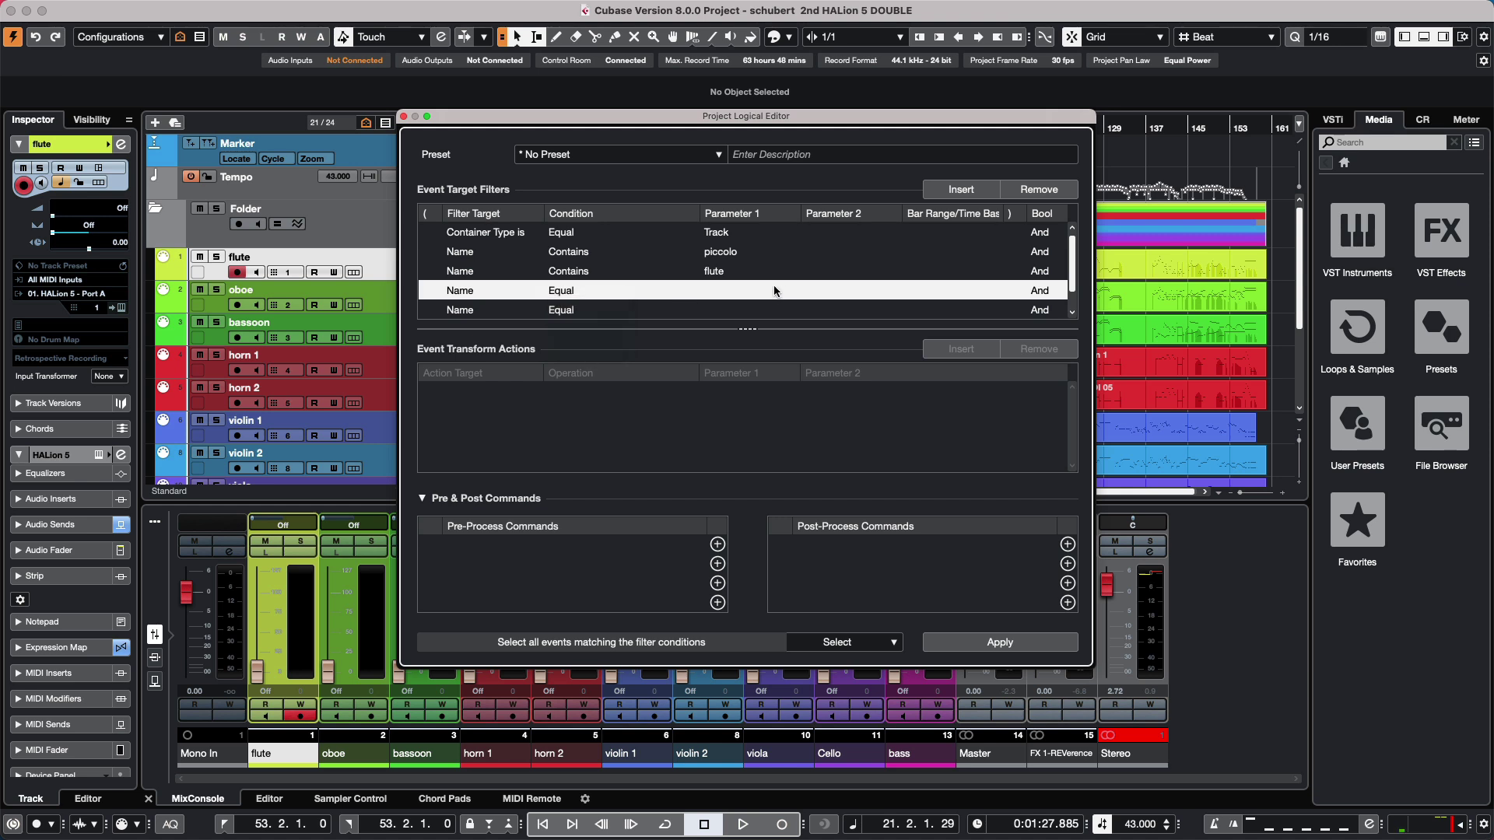
click(715, 291)
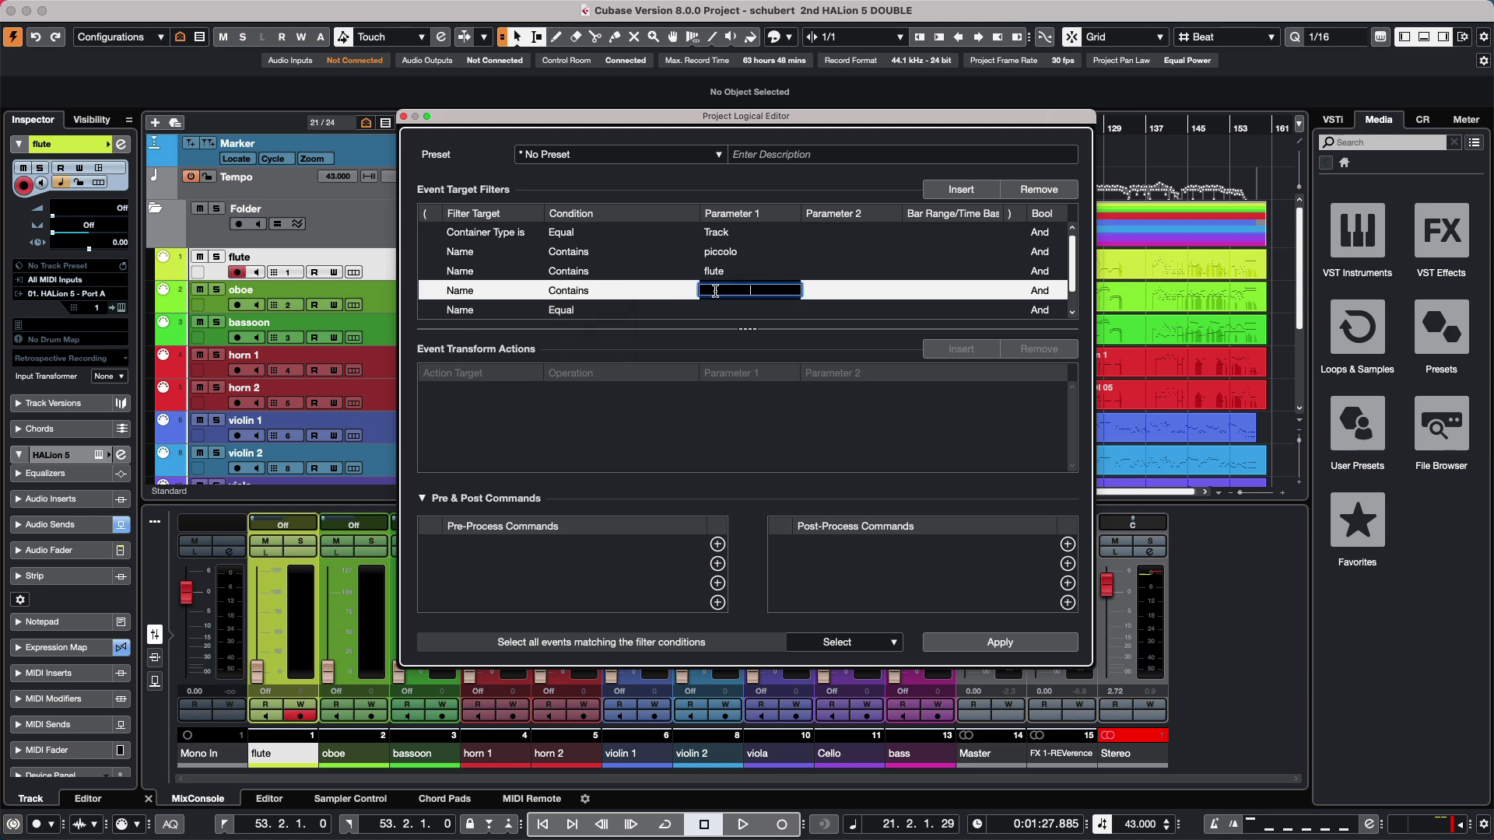
text(oboe)
key(Return)
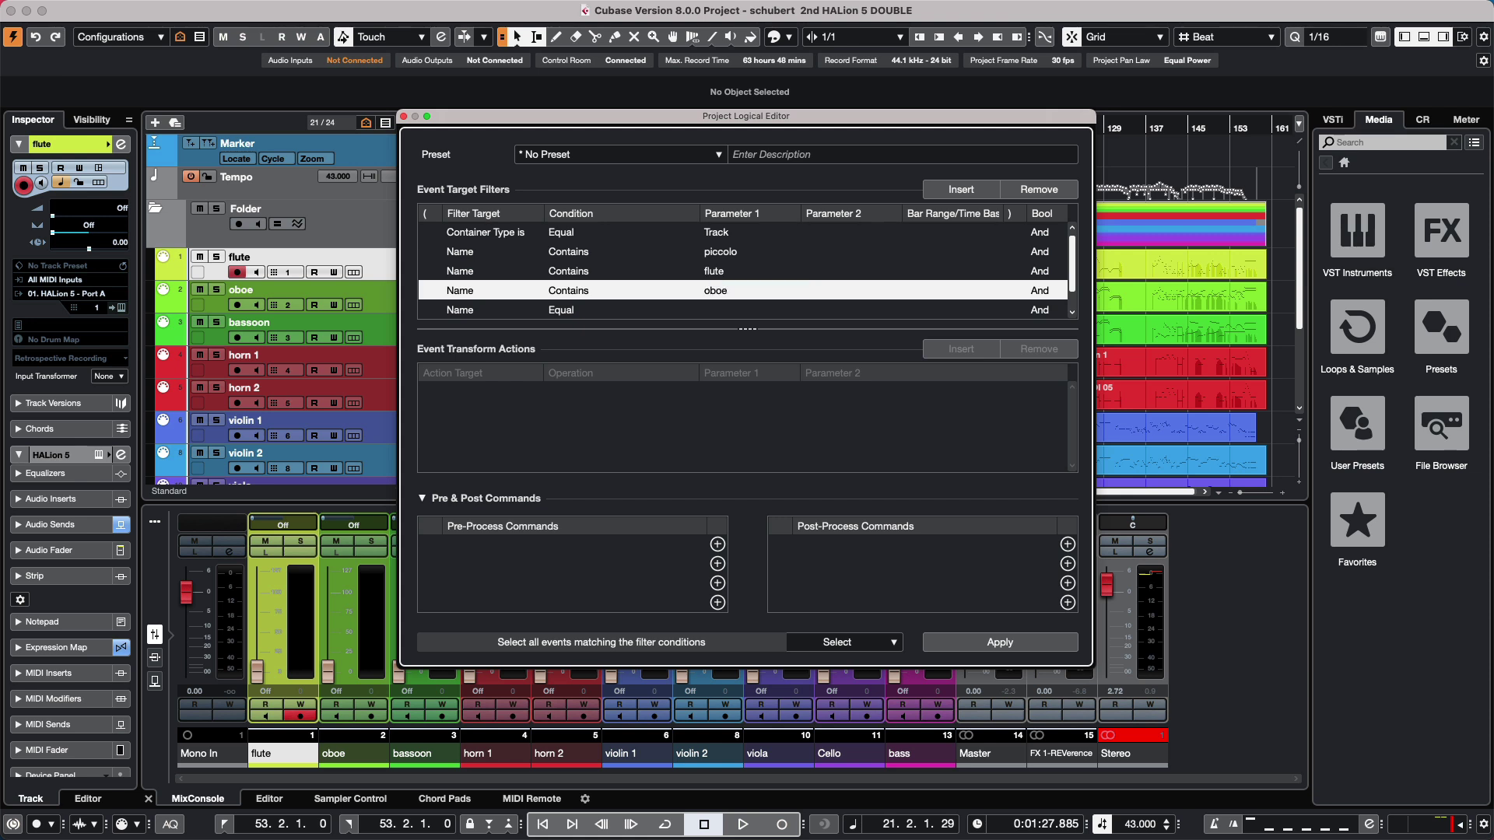
click(561, 310)
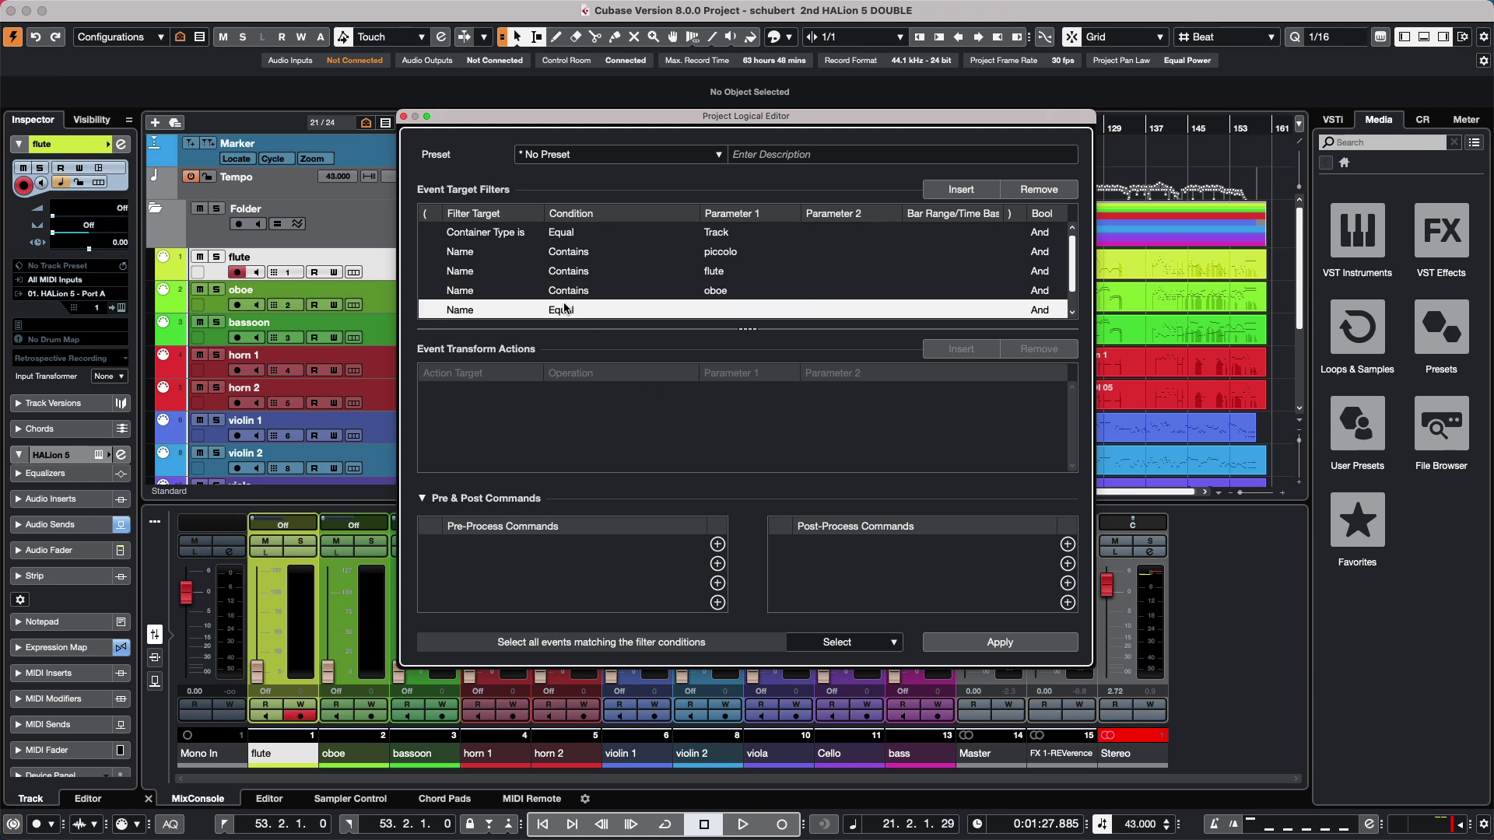
click(568, 309)
click(575, 345)
click(720, 311)
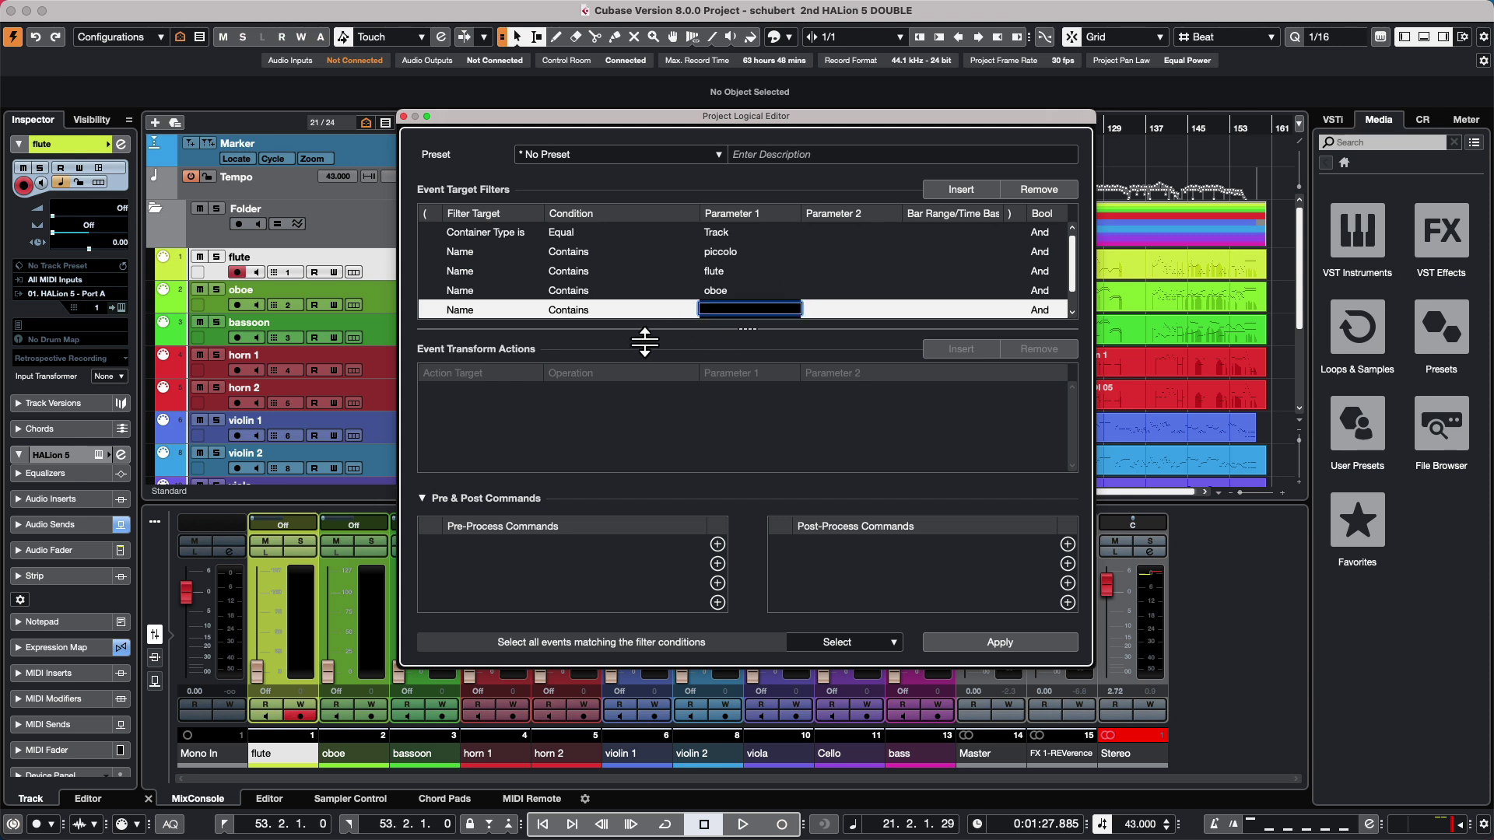
text(clarinet)
key(Return)
Set the last Name condition to Contains 'bassoon'
scroll(582, 284, down, 1)
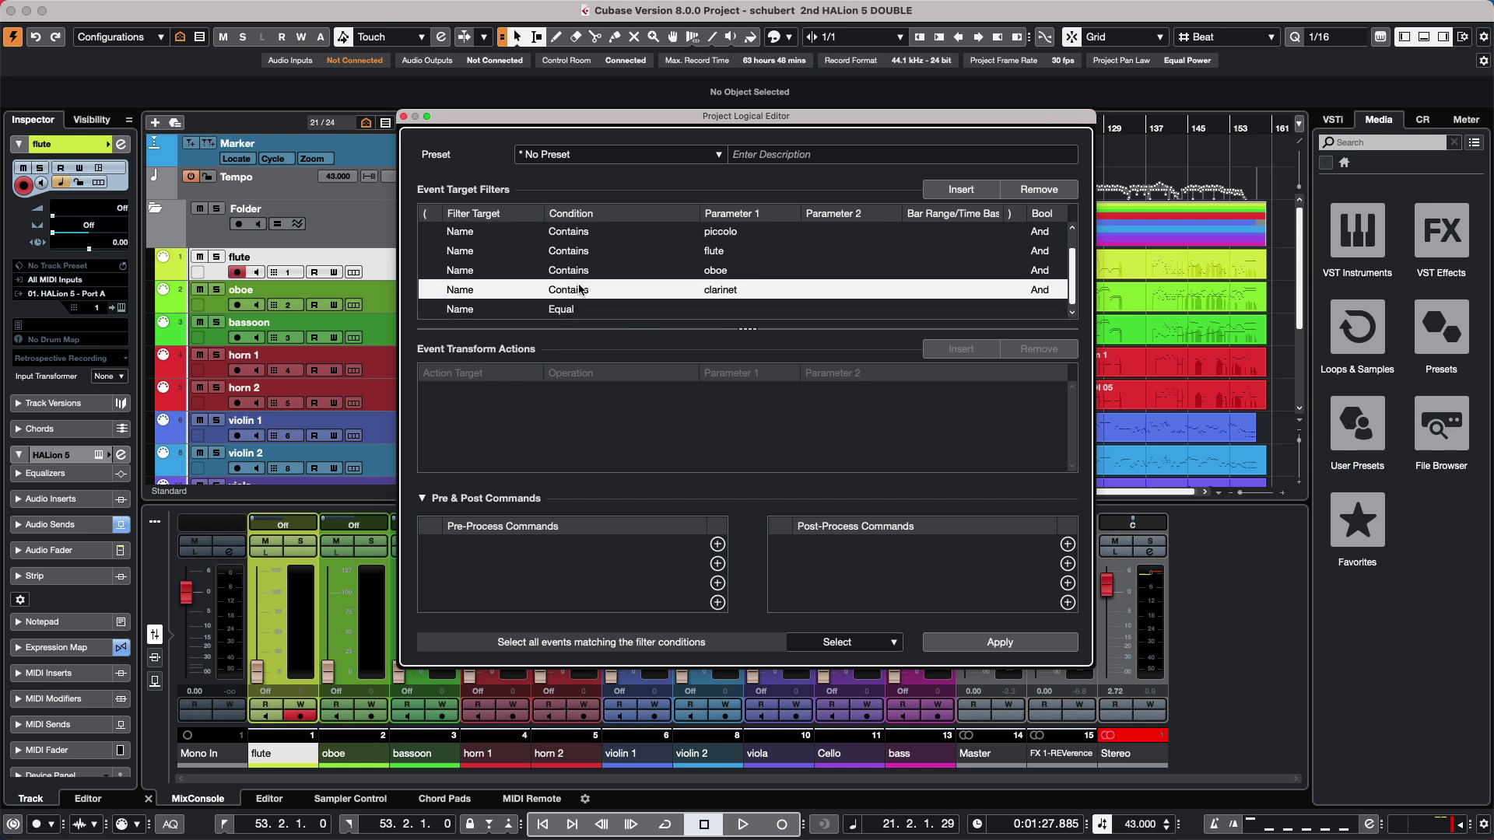
click(563, 309)
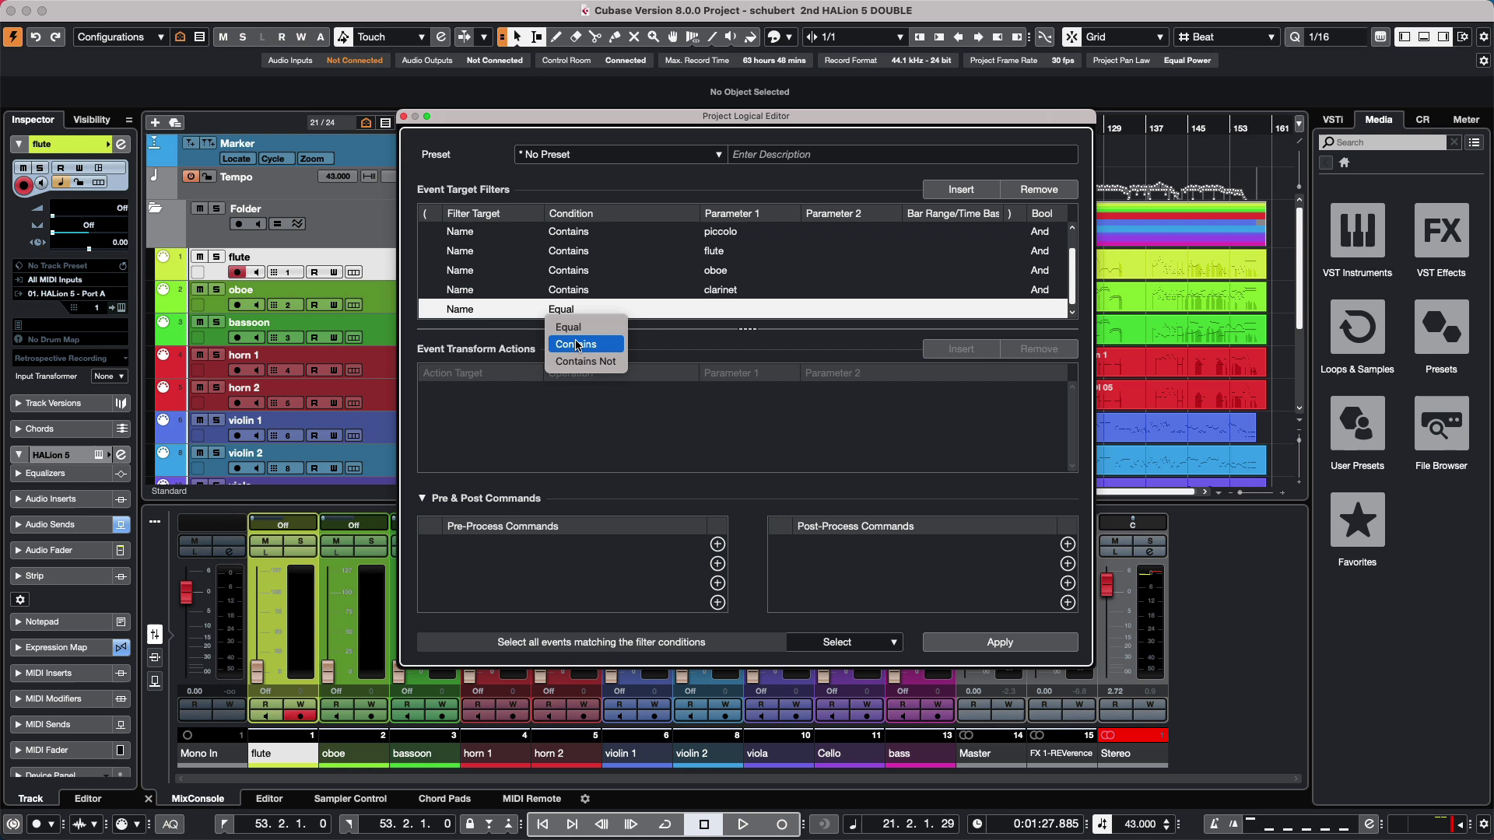
click(579, 345)
click(741, 309)
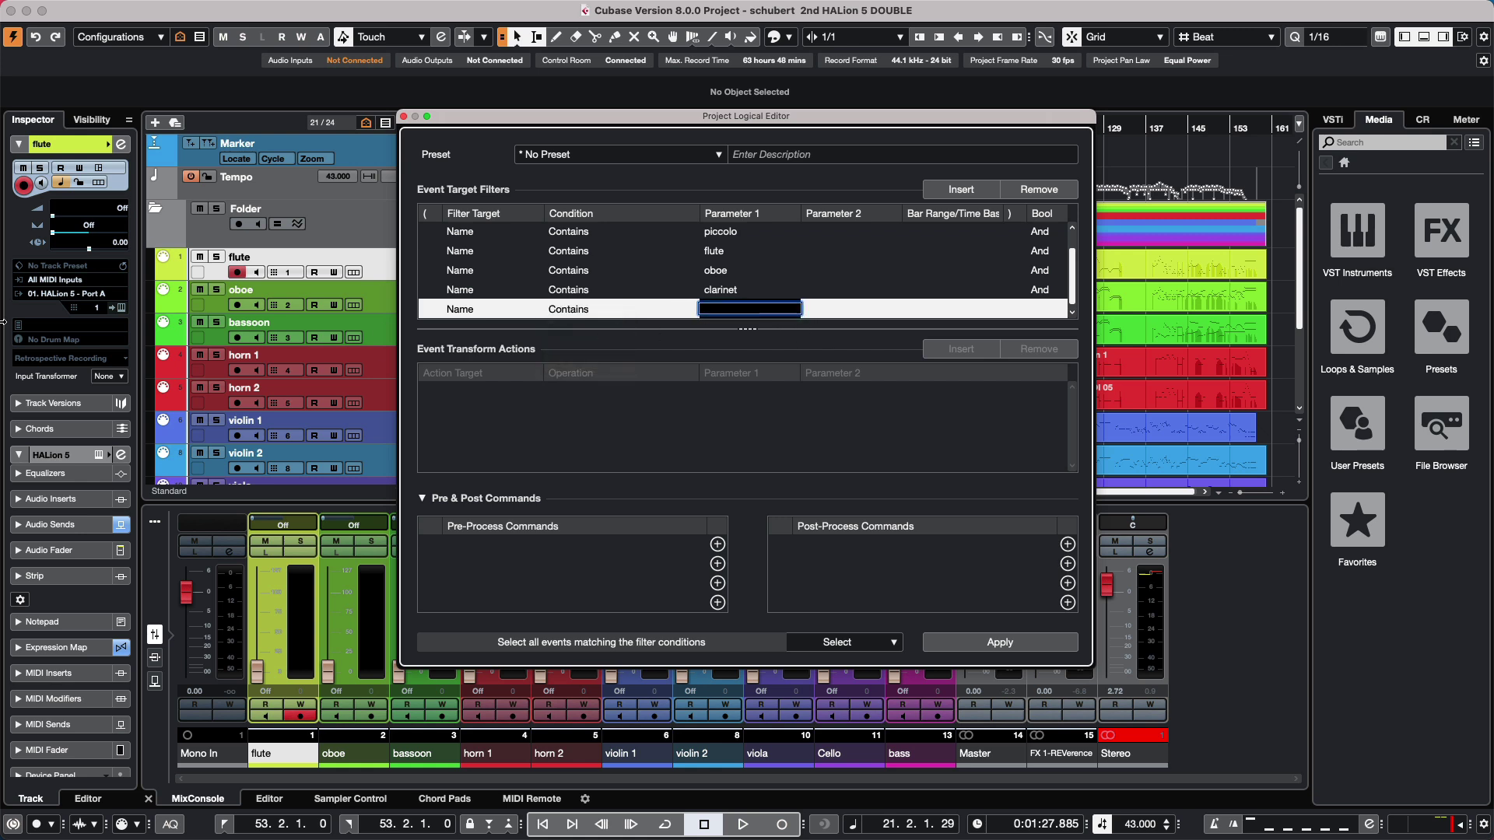
text(bassoon)
key(Return)
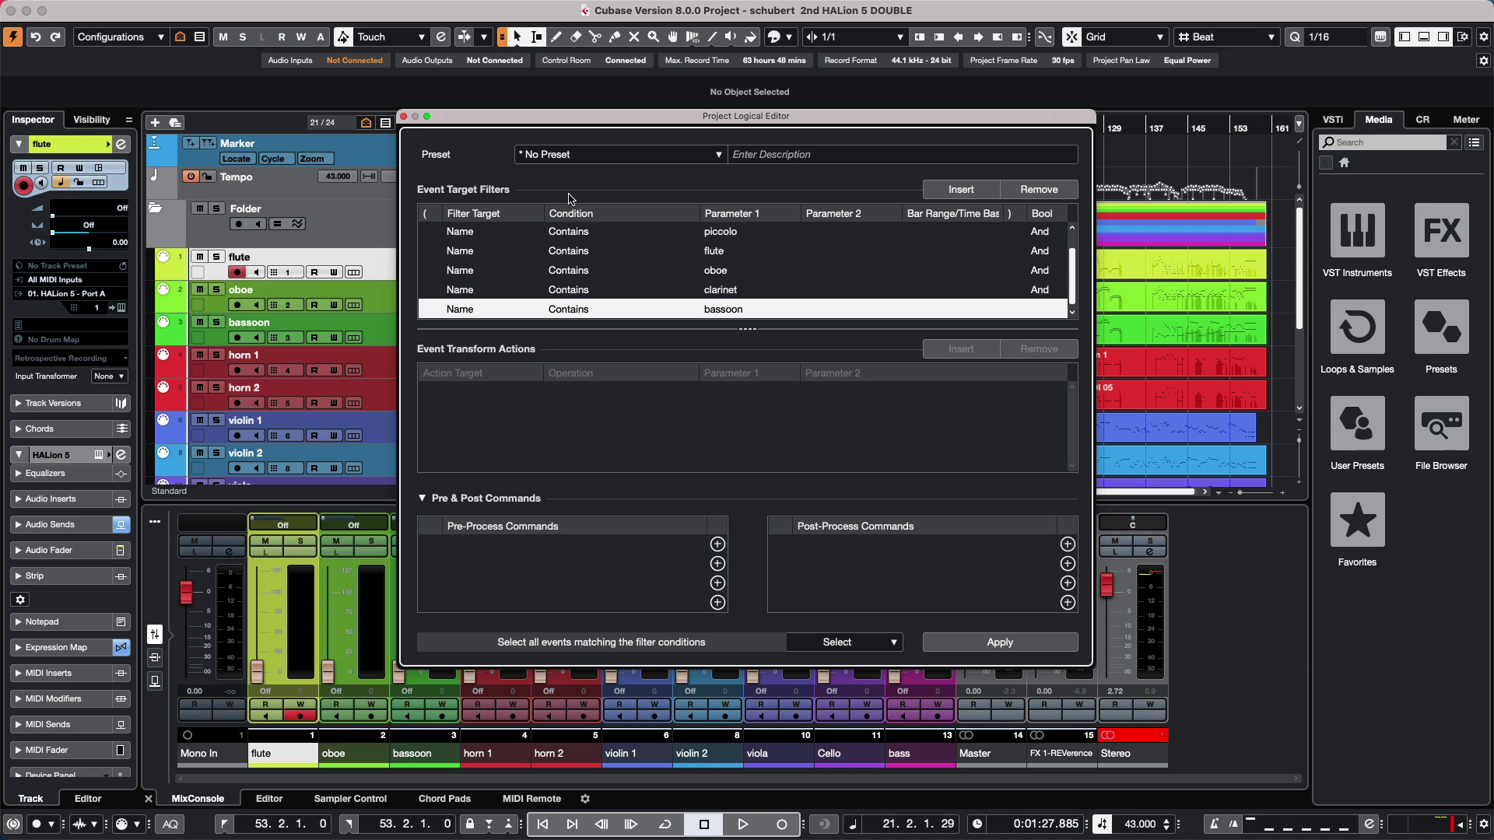
Switch the Bool of the piccolo, flute, oboe and clarinet rows from And to Or
scroll(986, 290, up, 1)
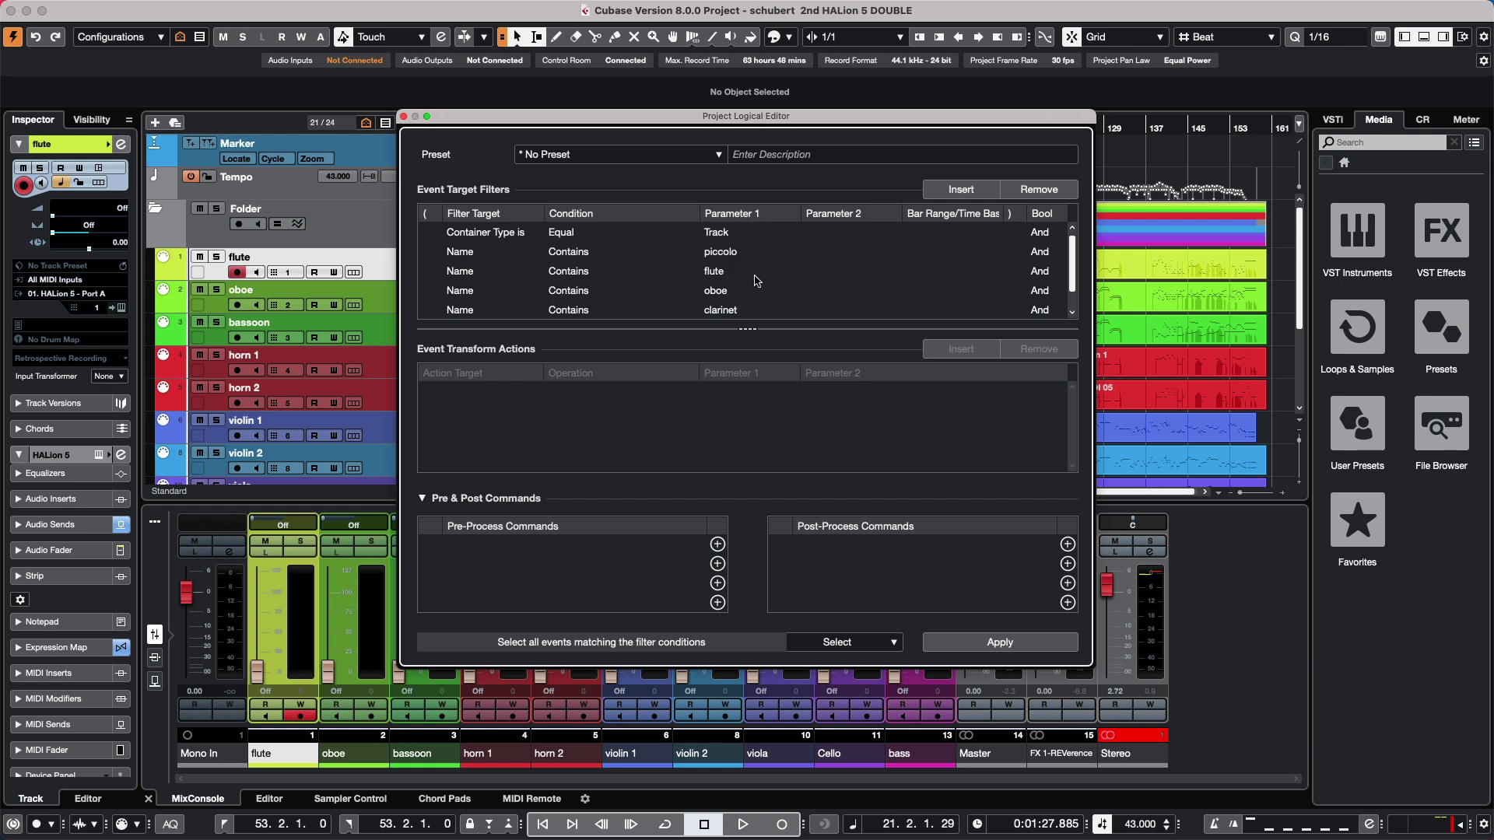
scroll(751, 288, down, 1)
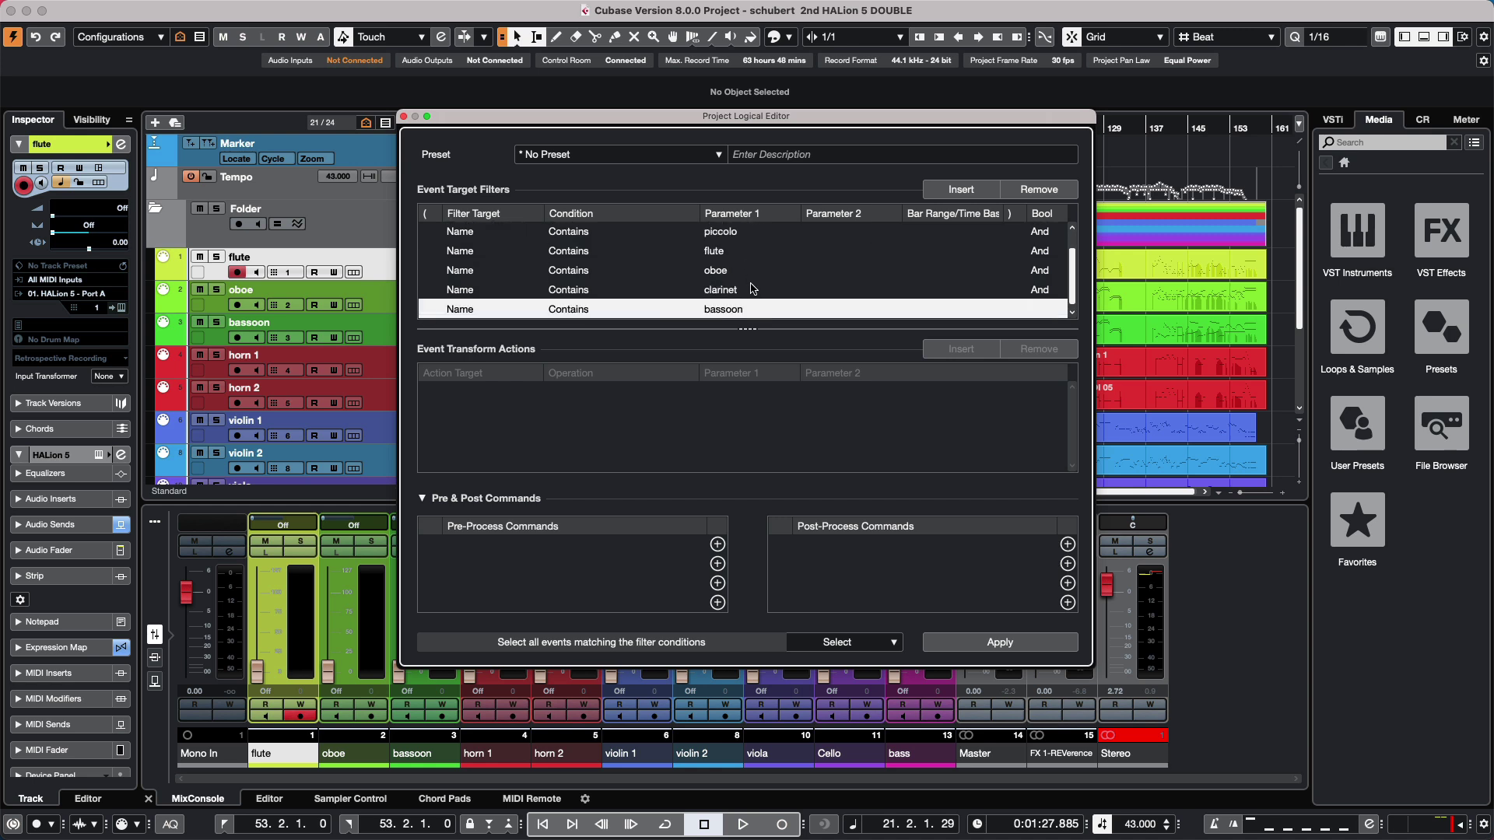
scroll(751, 288, up, 1)
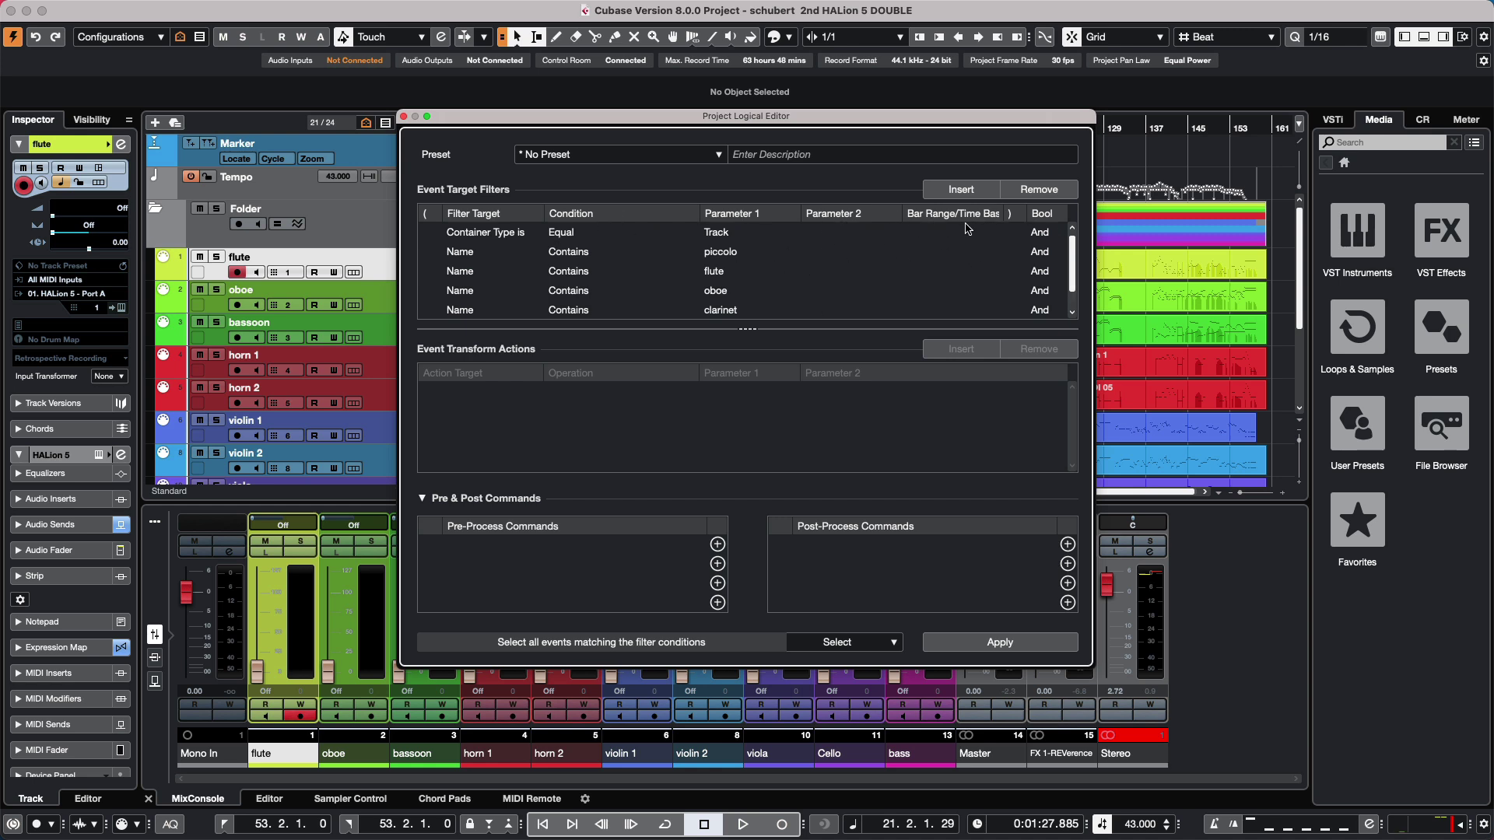
click(1050, 256)
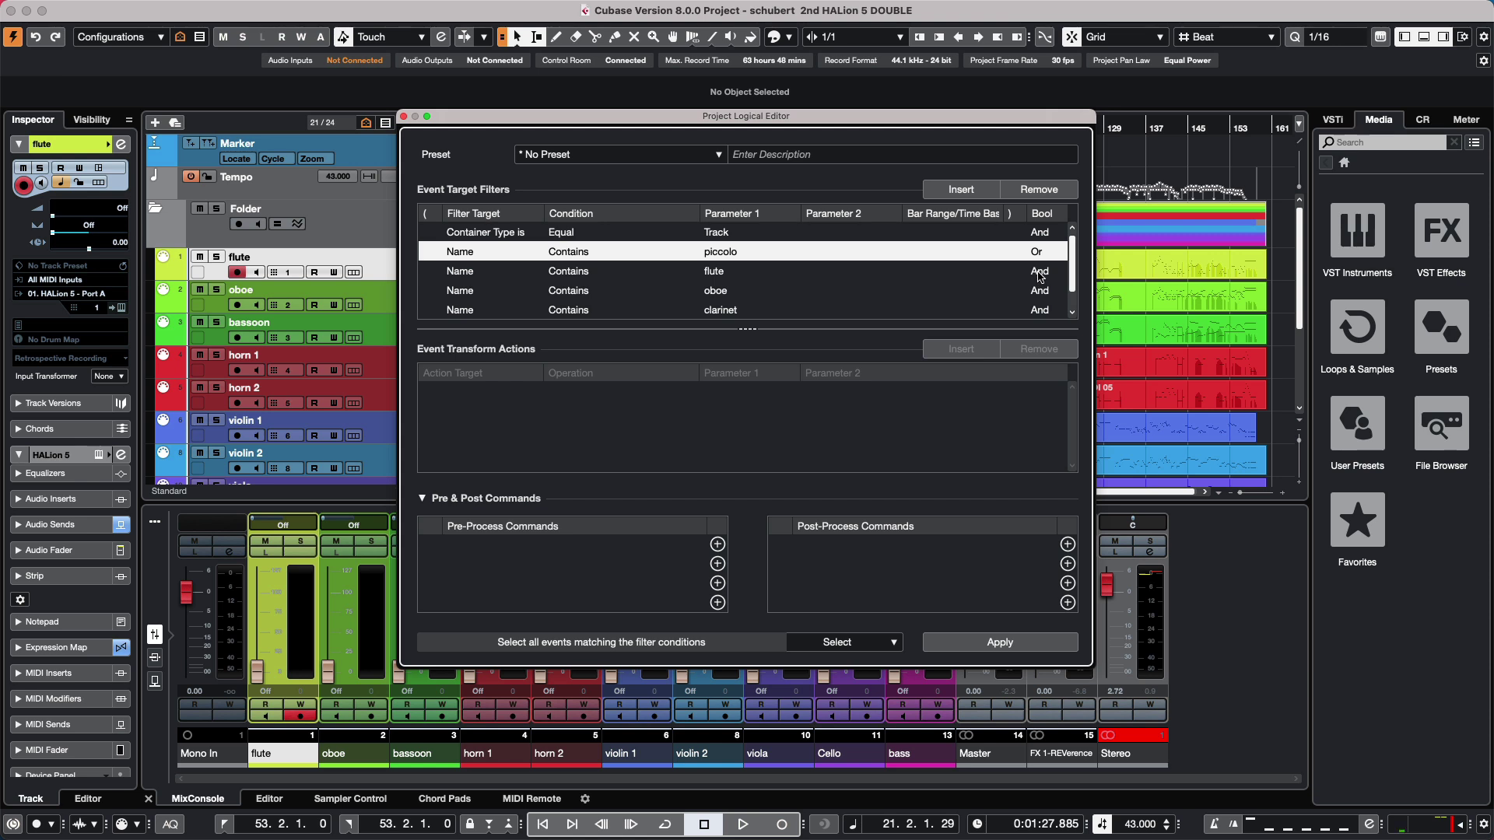
click(1039, 272)
click(1046, 292)
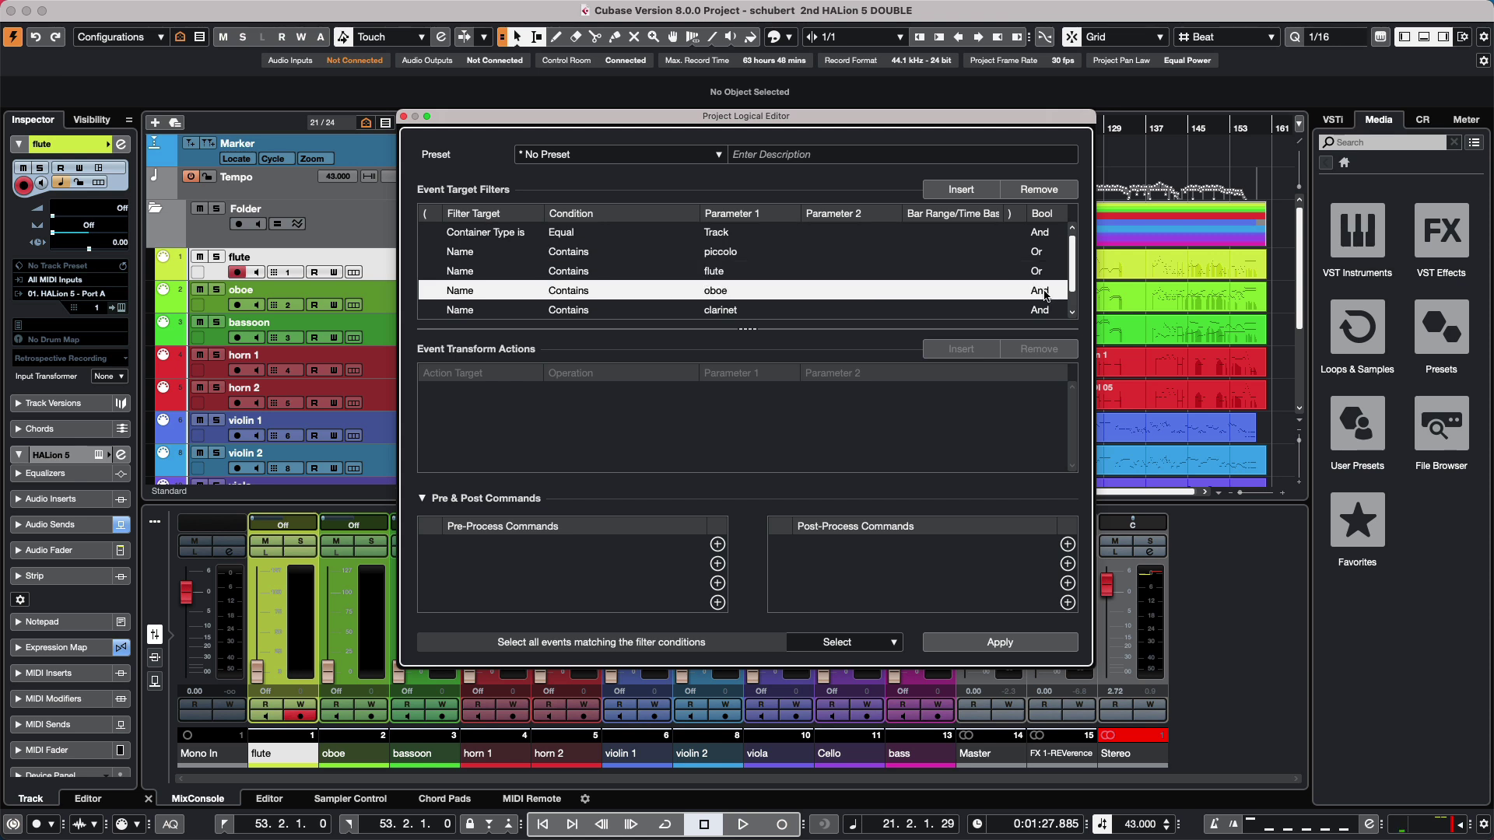
scroll(1041, 297, down, 1)
click(1043, 294)
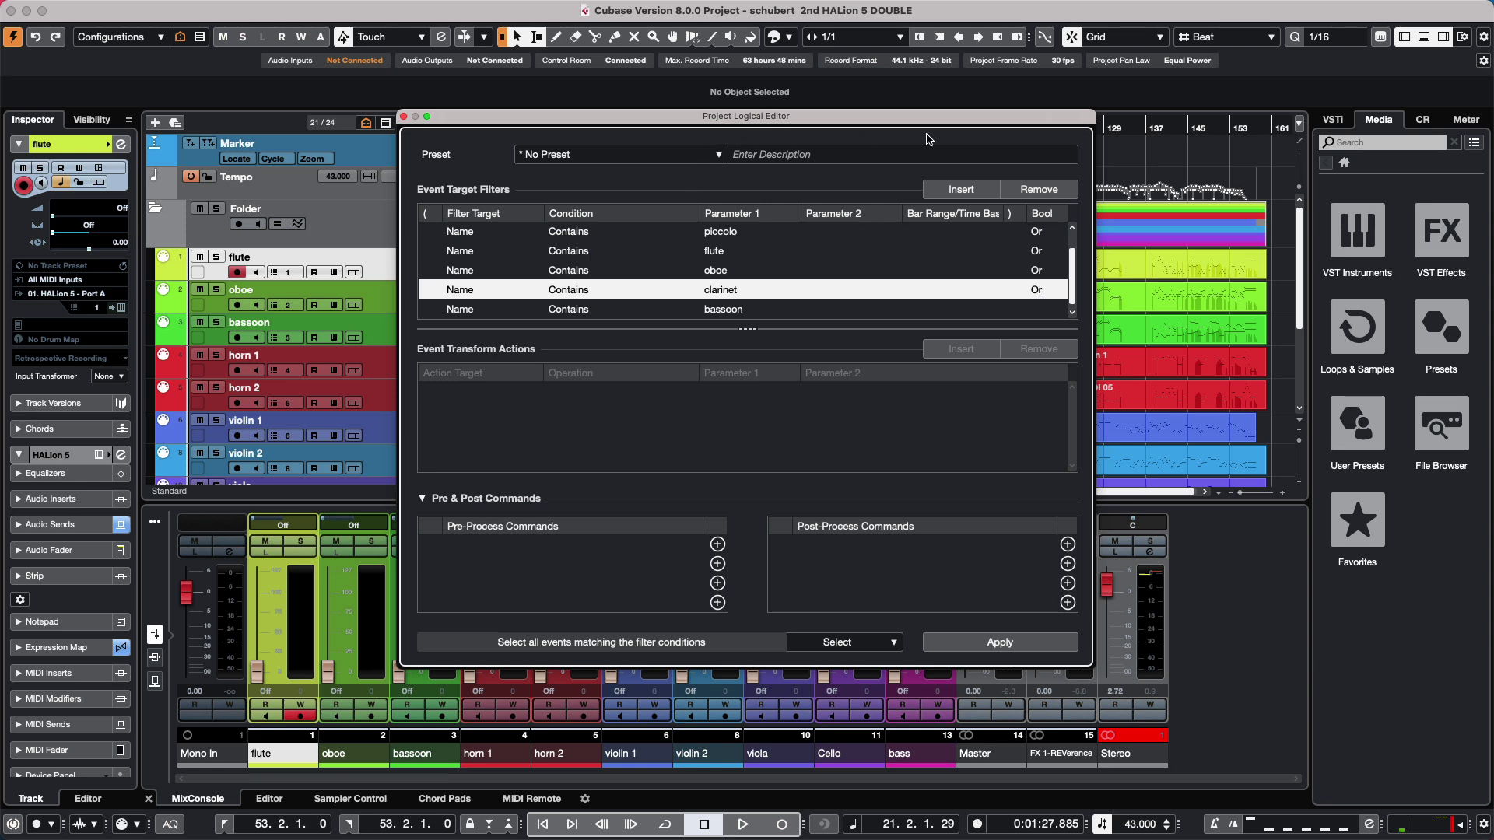
Move the editor aside and apply the filter, selecting the flute, oboe and bassoon tracks
drag(906, 121, 1077, 140)
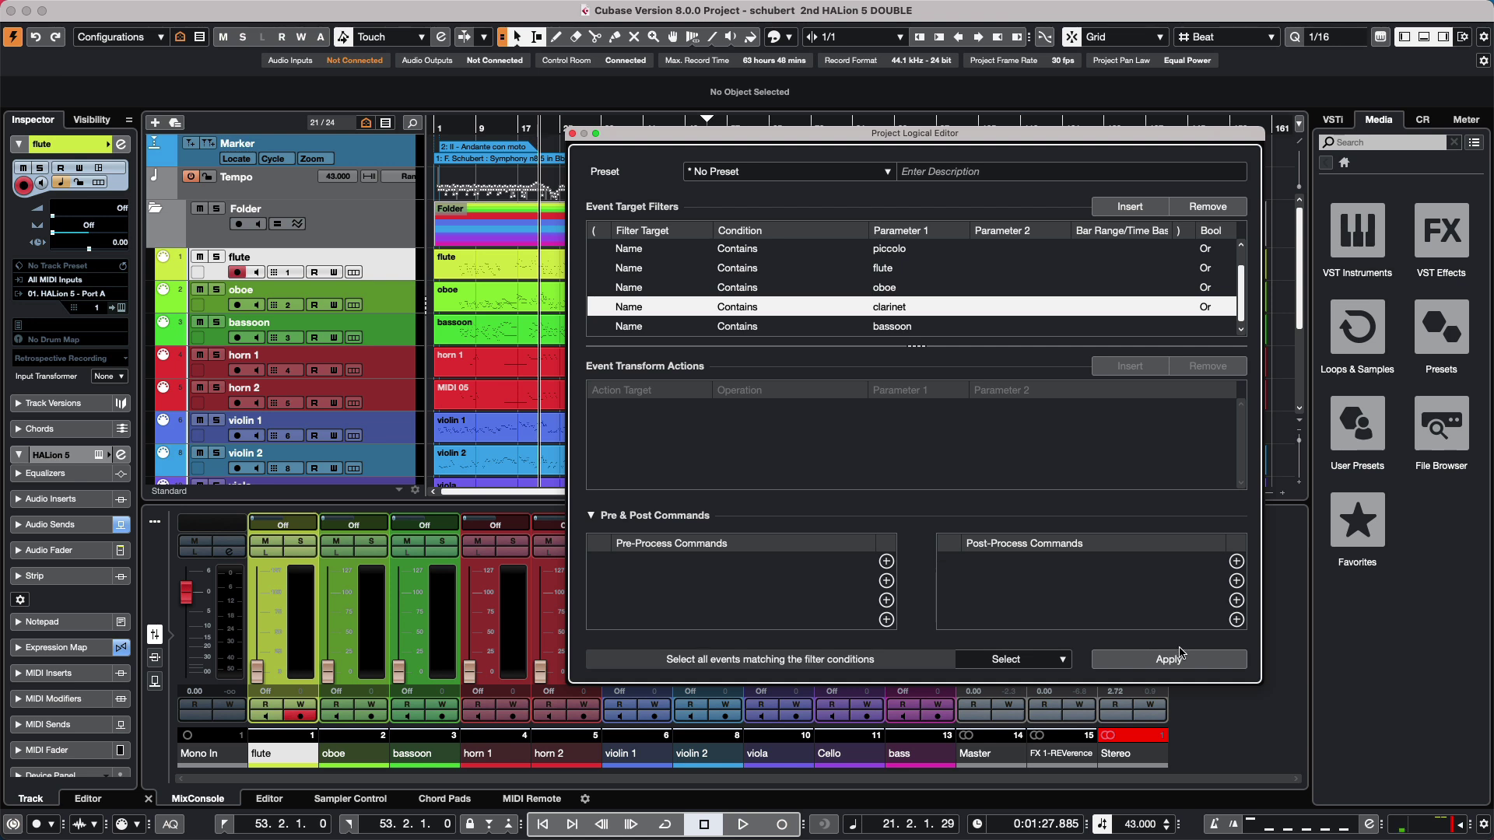
click(1178, 659)
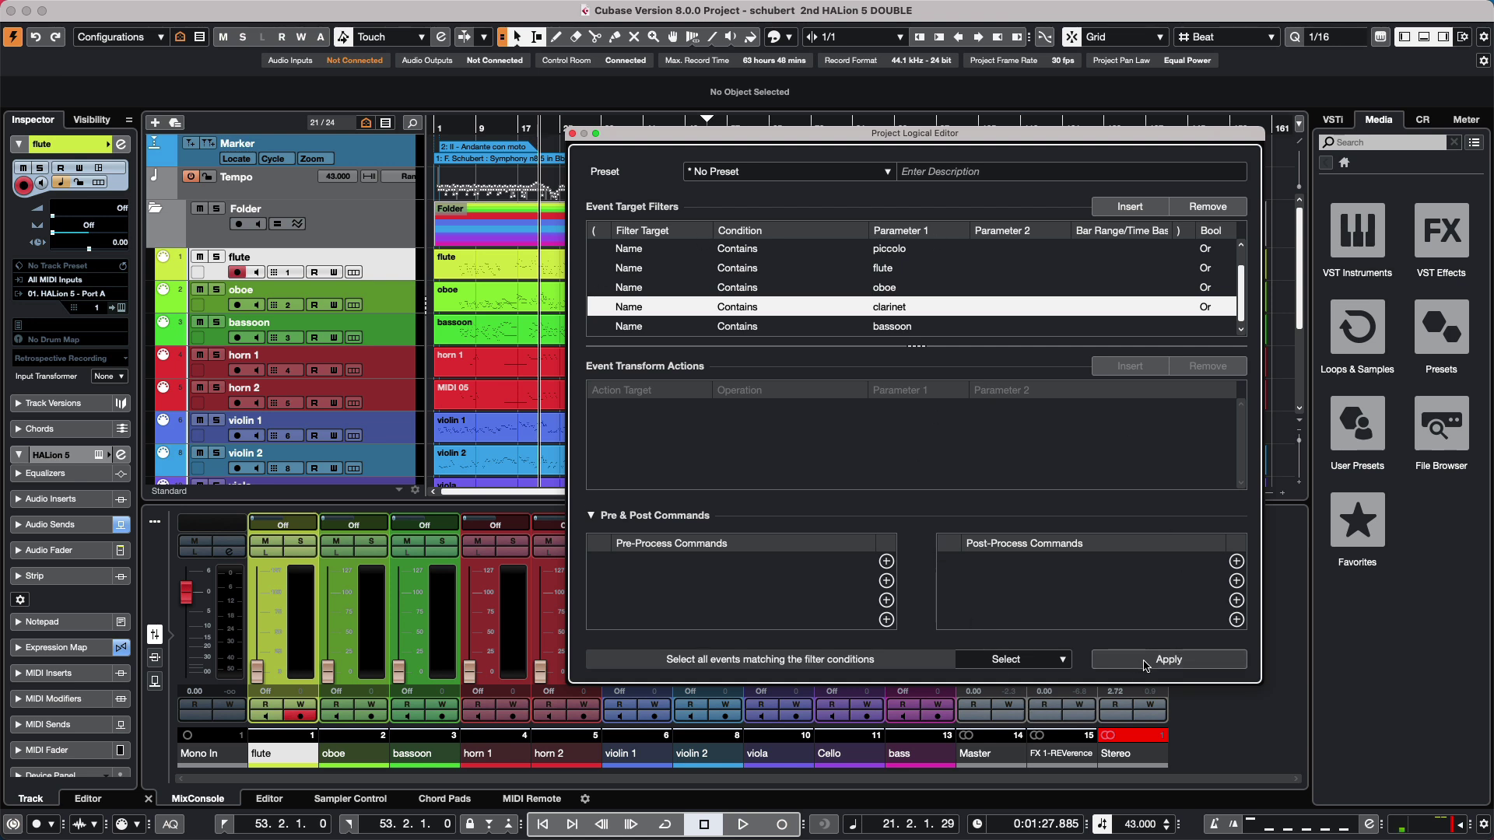
click(1145, 661)
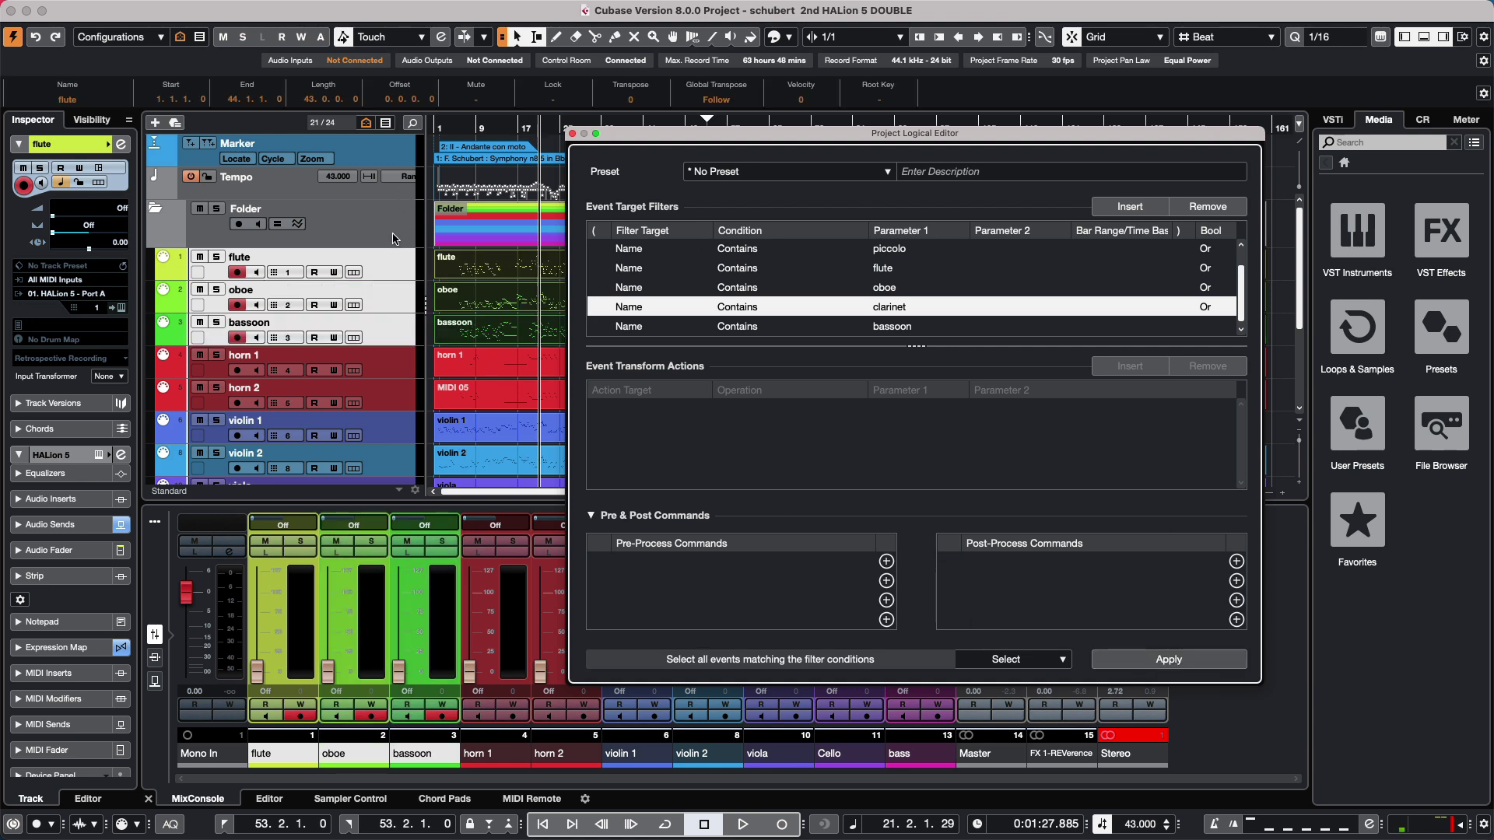
Move the editor back left and select the Tempo track, then violin 1
drag(664, 137, 667, 137)
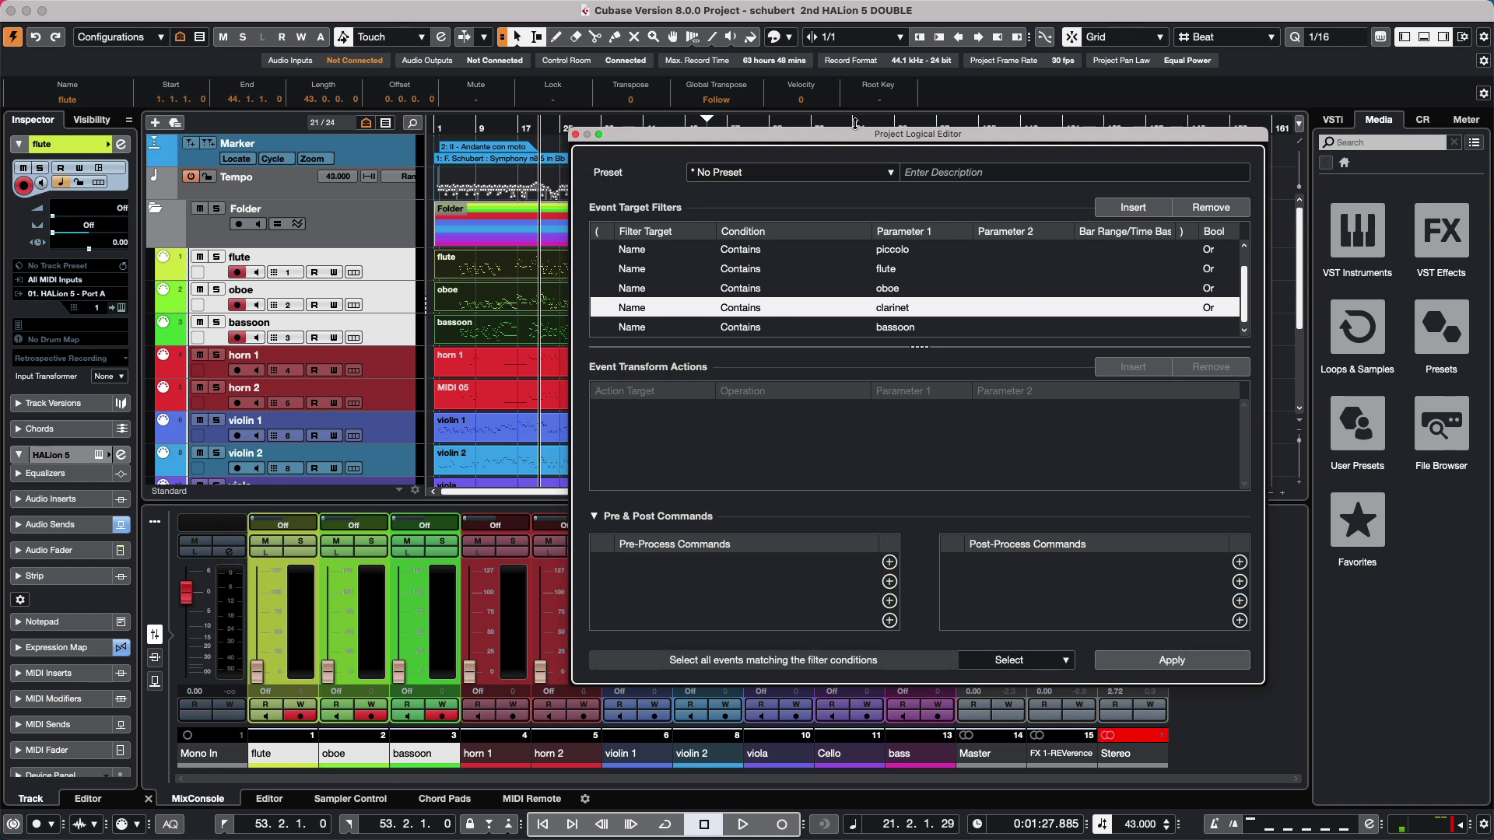
drag(854, 136, 650, 123)
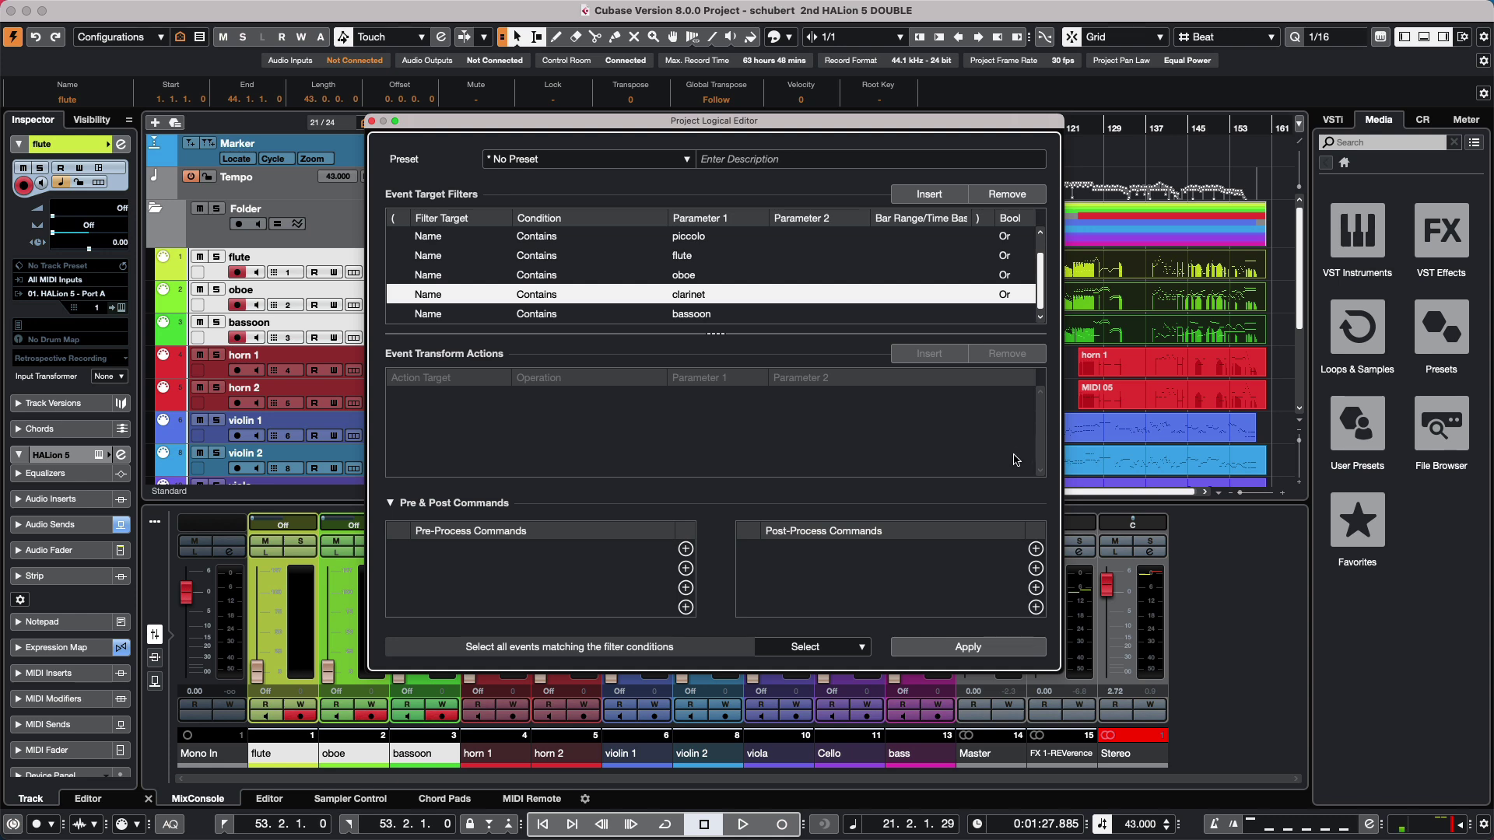
click(1216, 187)
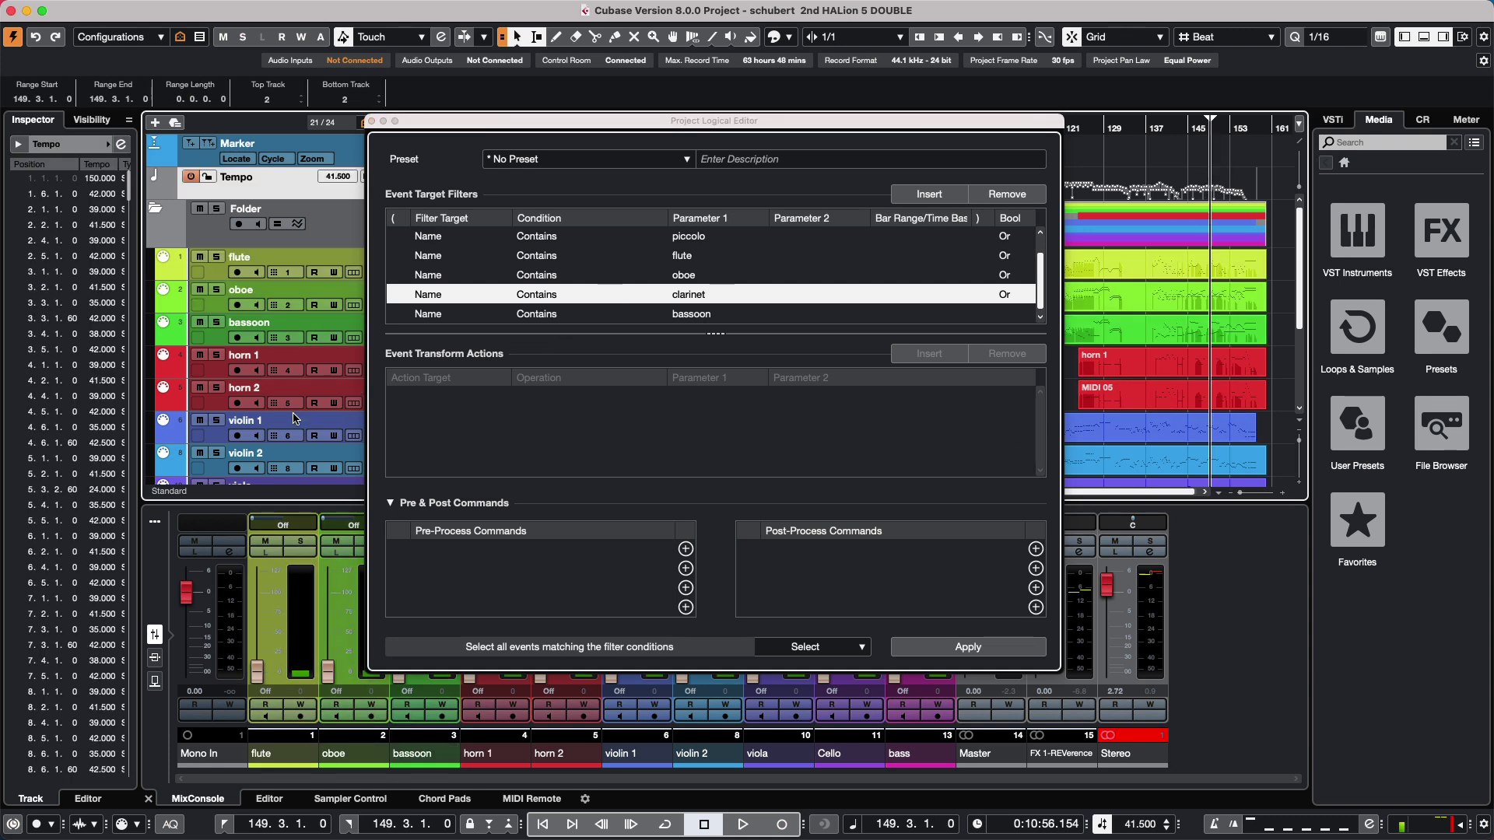
click(327, 424)
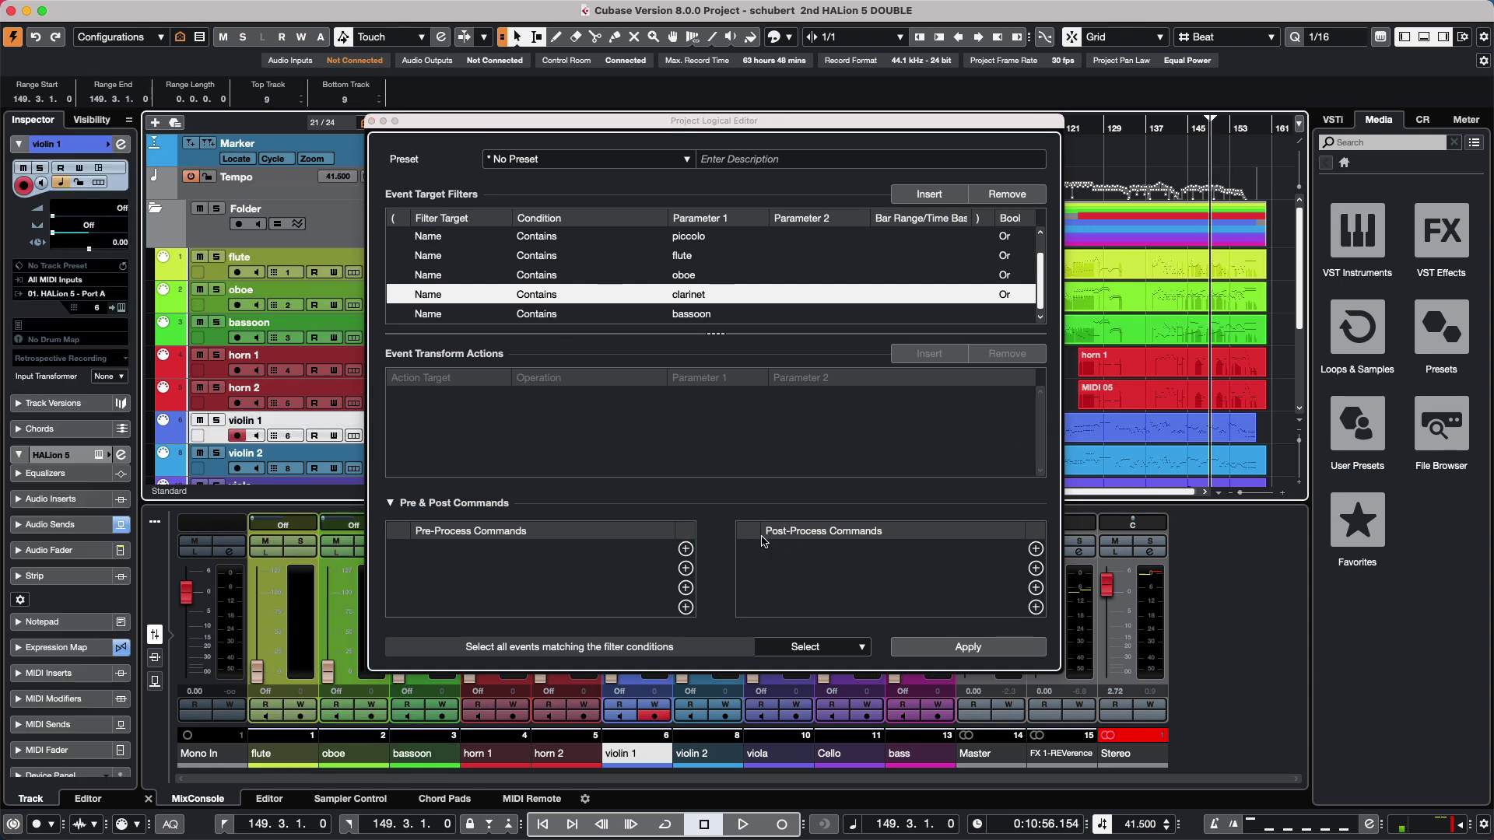
Add 'Edit / Select All on Tracks' as a post-process command via a 'select al' search
click(1035, 549)
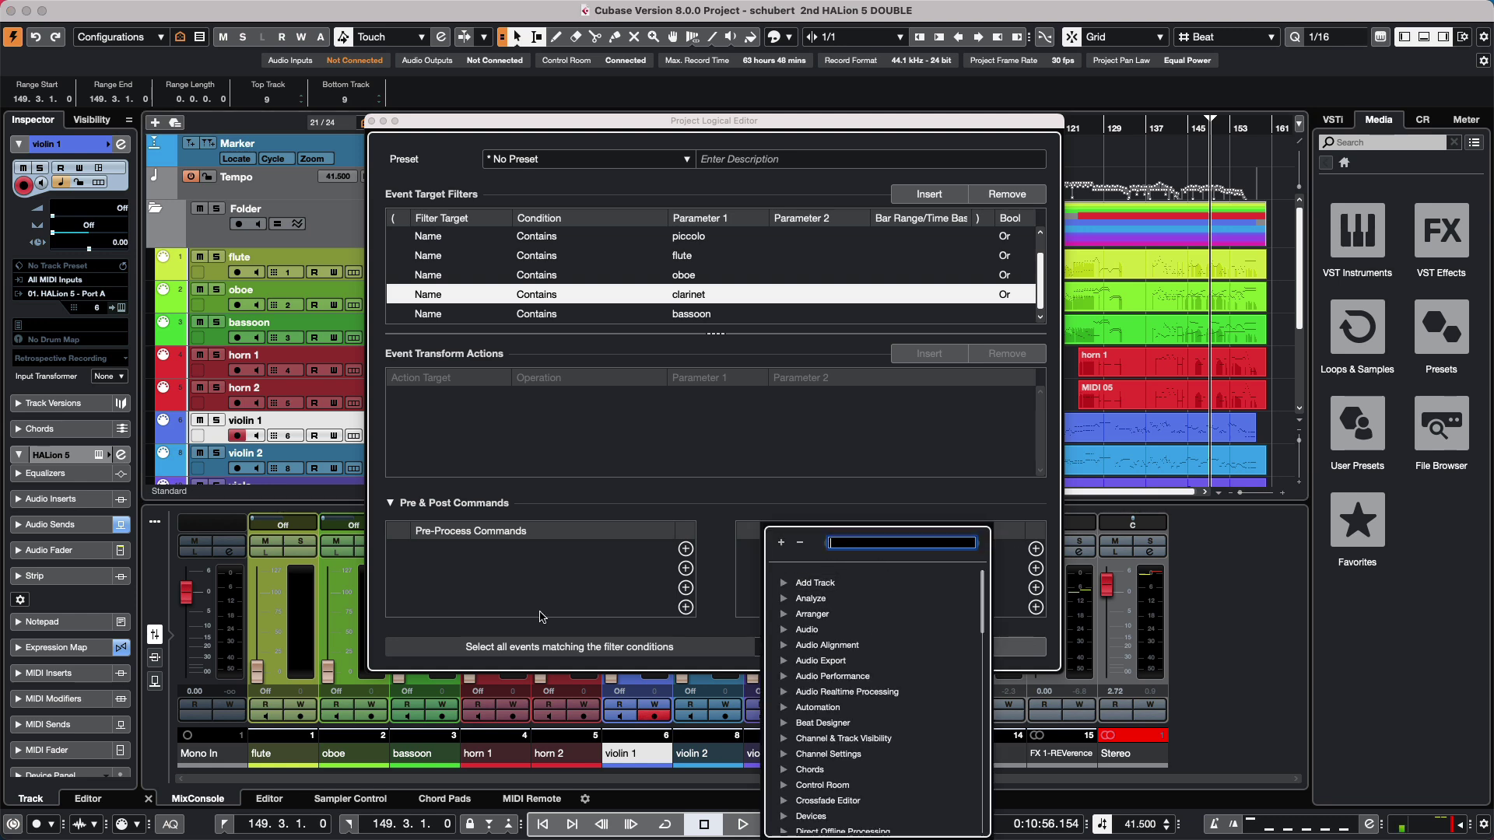
text(sele)
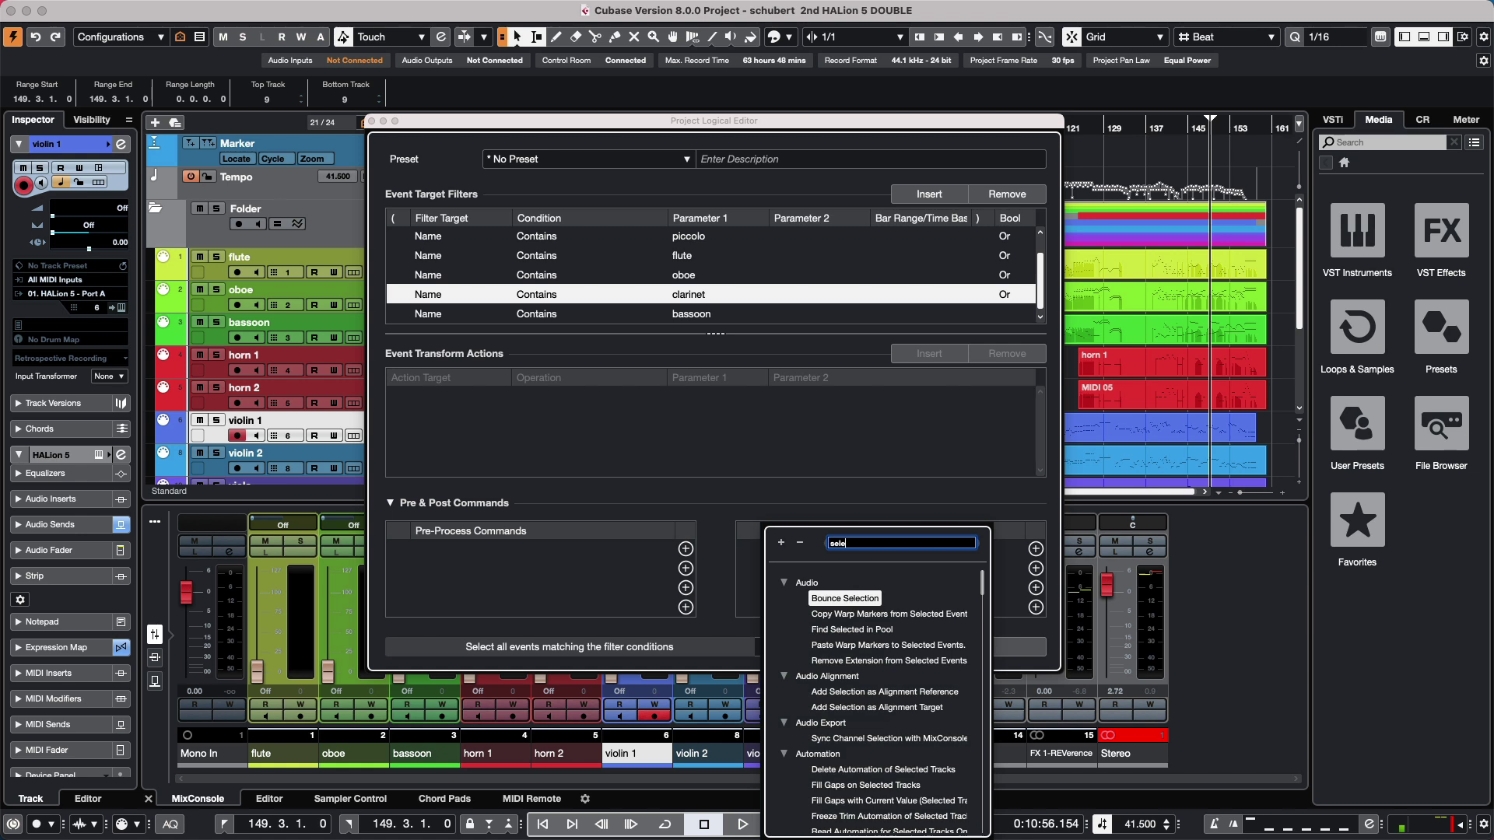
text(ctall)
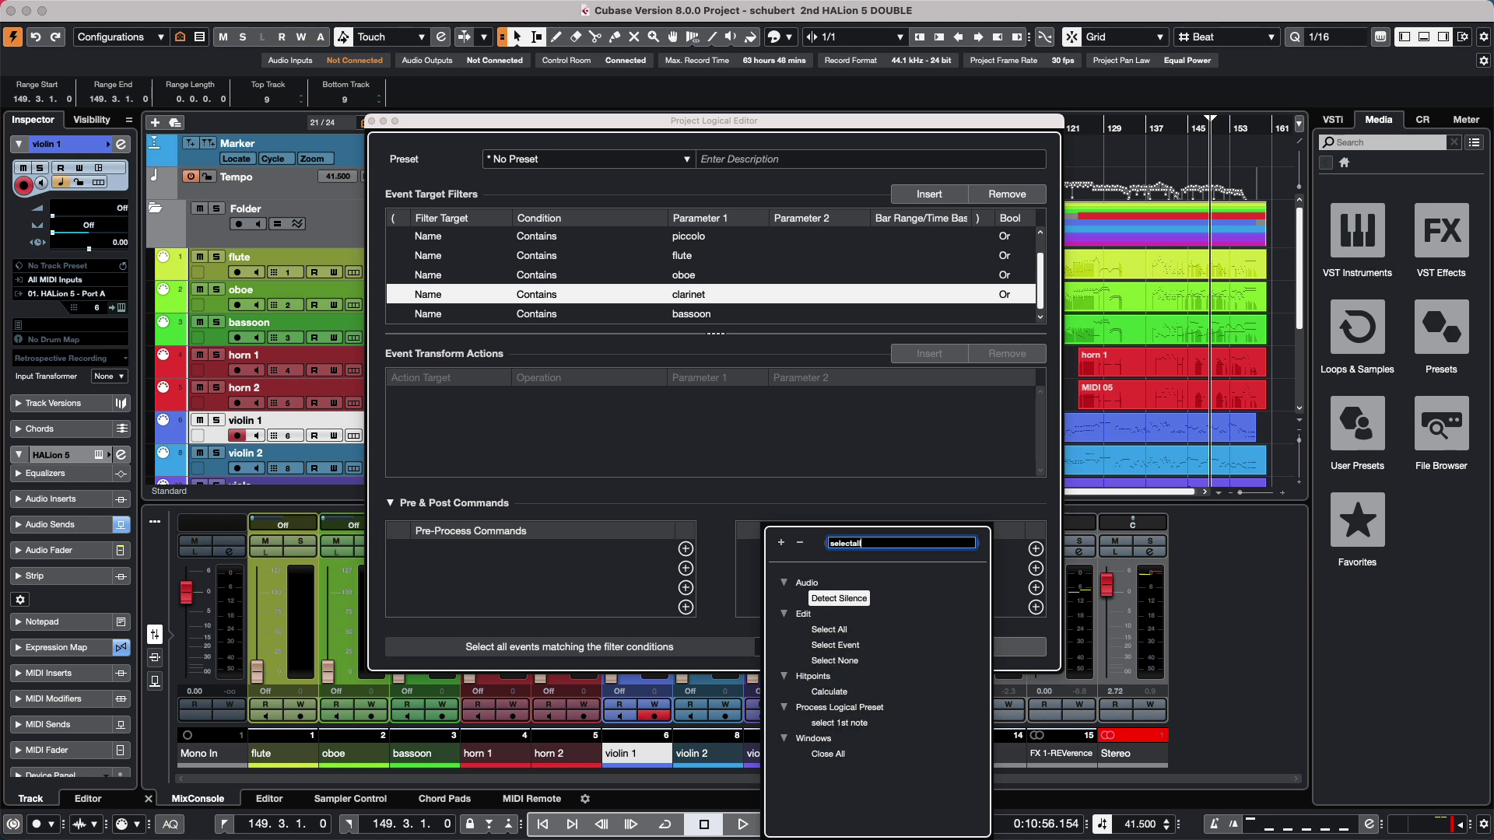
key(BackSpace)
key(BackSpace)
key(BackSpace)
key(BackSpace)
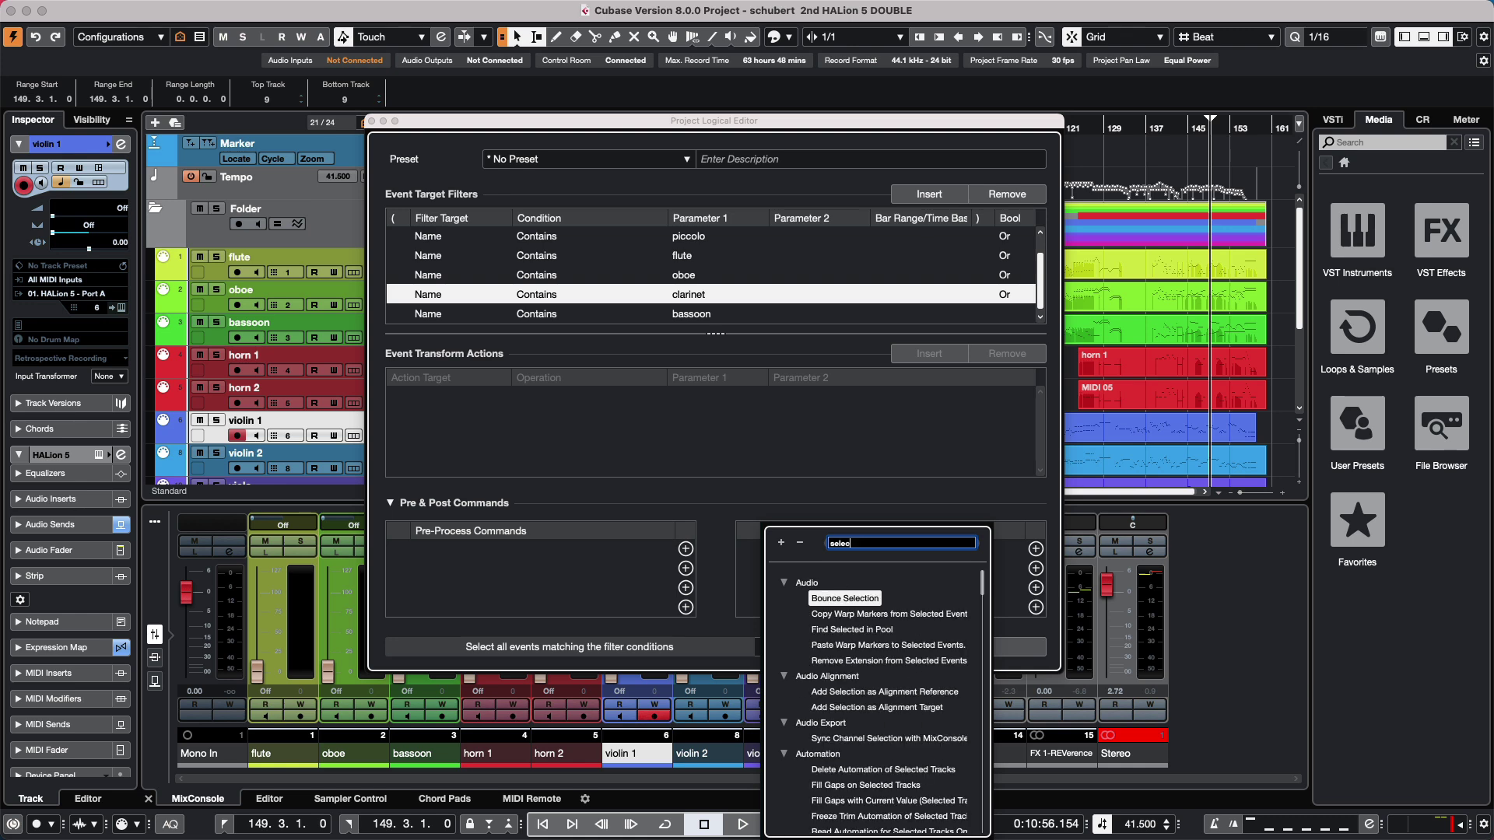
text(t al)
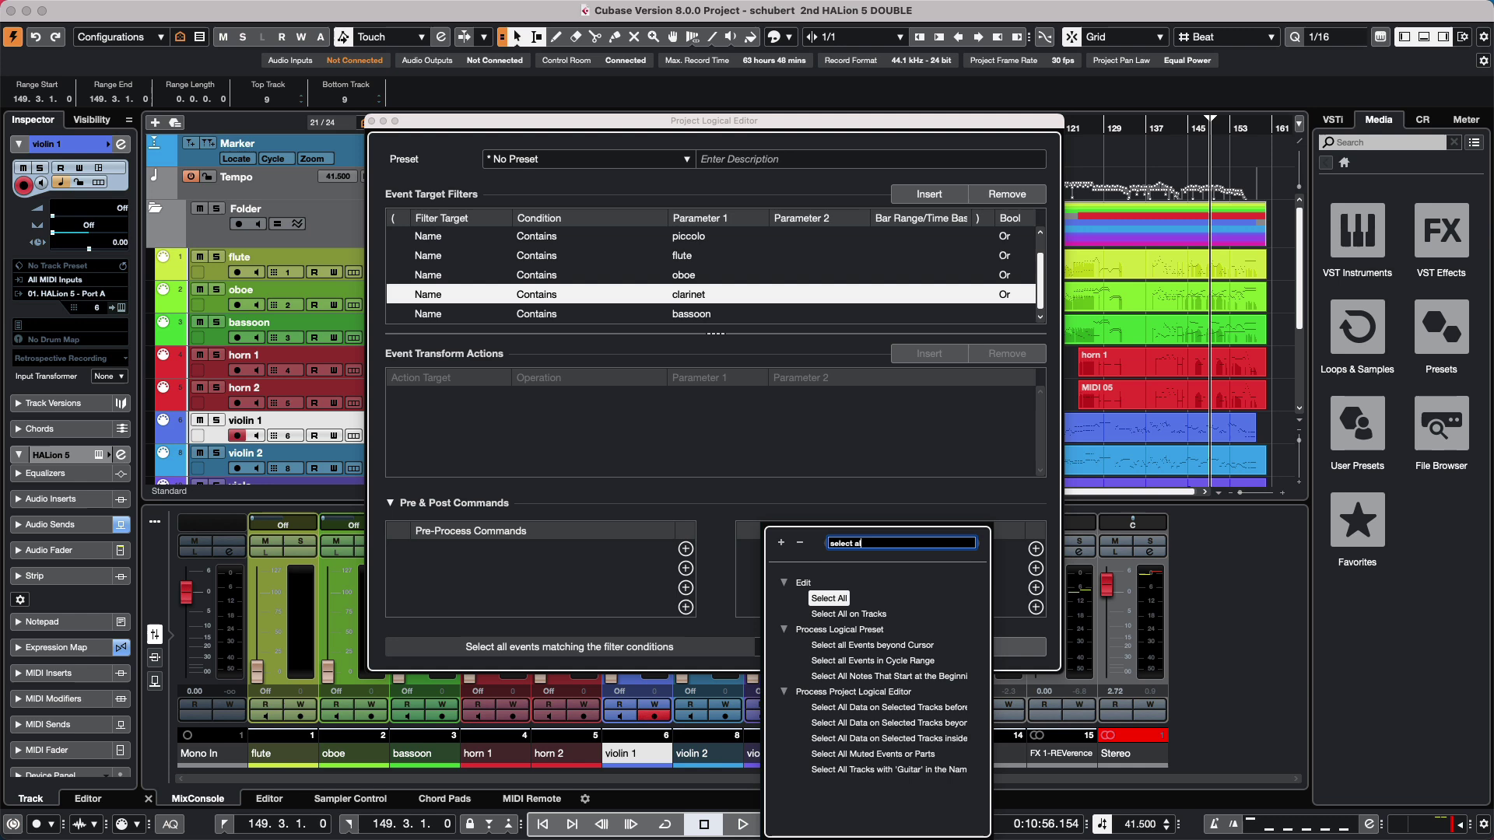
double_click(870, 615)
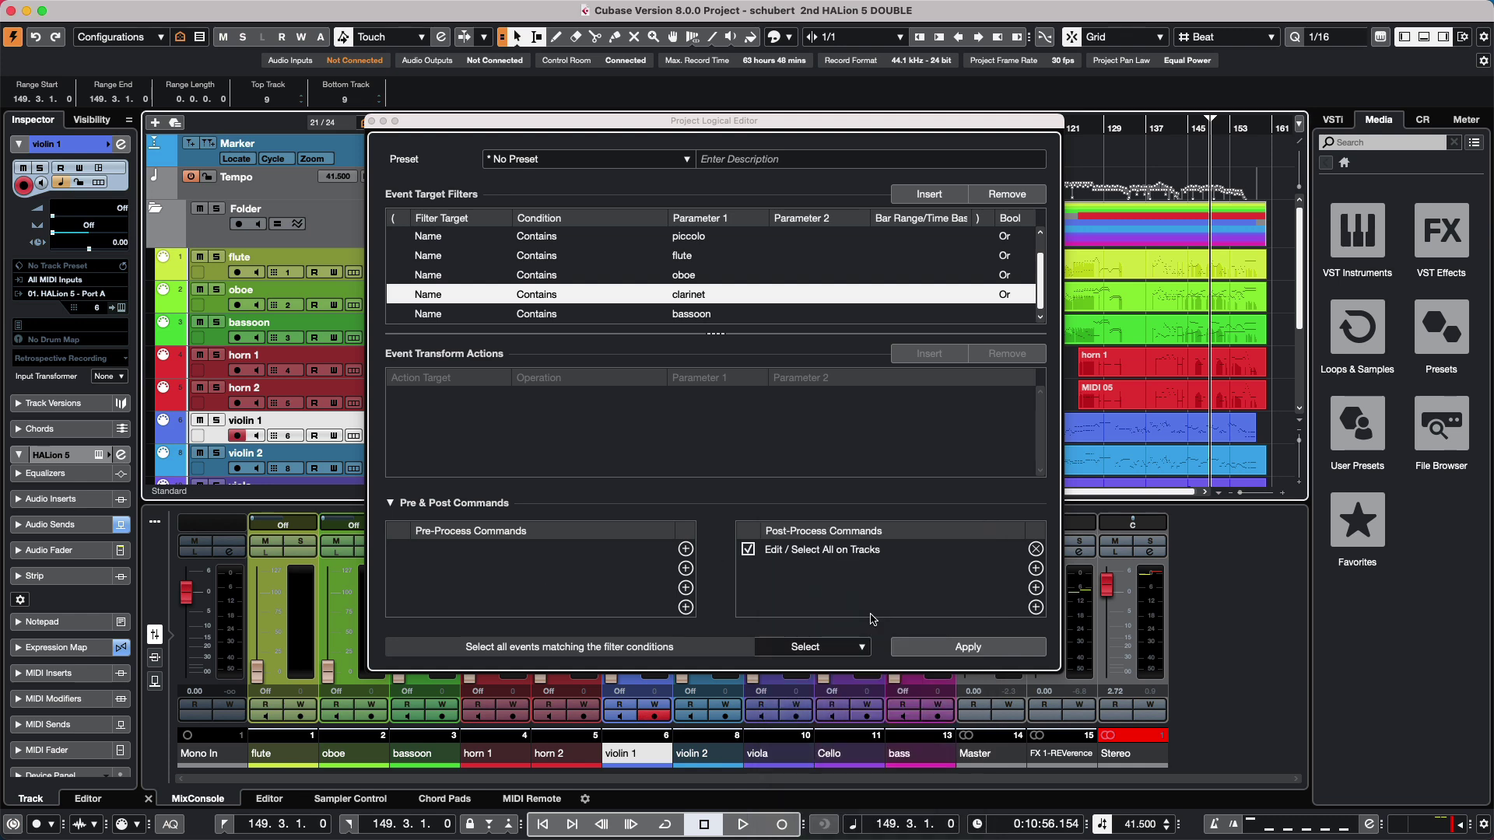
click(1036, 568)
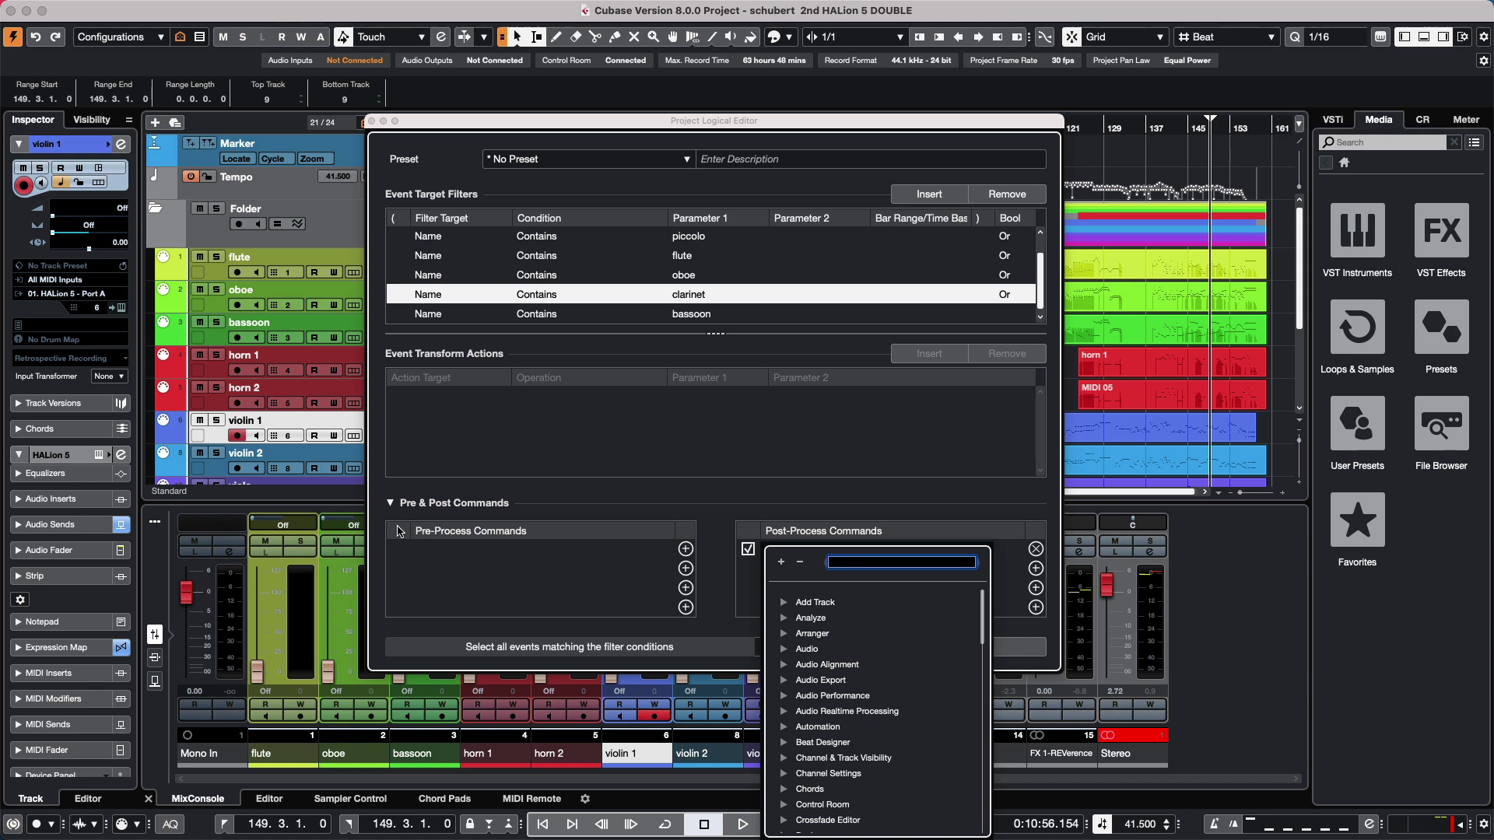
Search 'open k' and add 'Editors / Open Key Editor in Window' as the next post-process command
text(open)
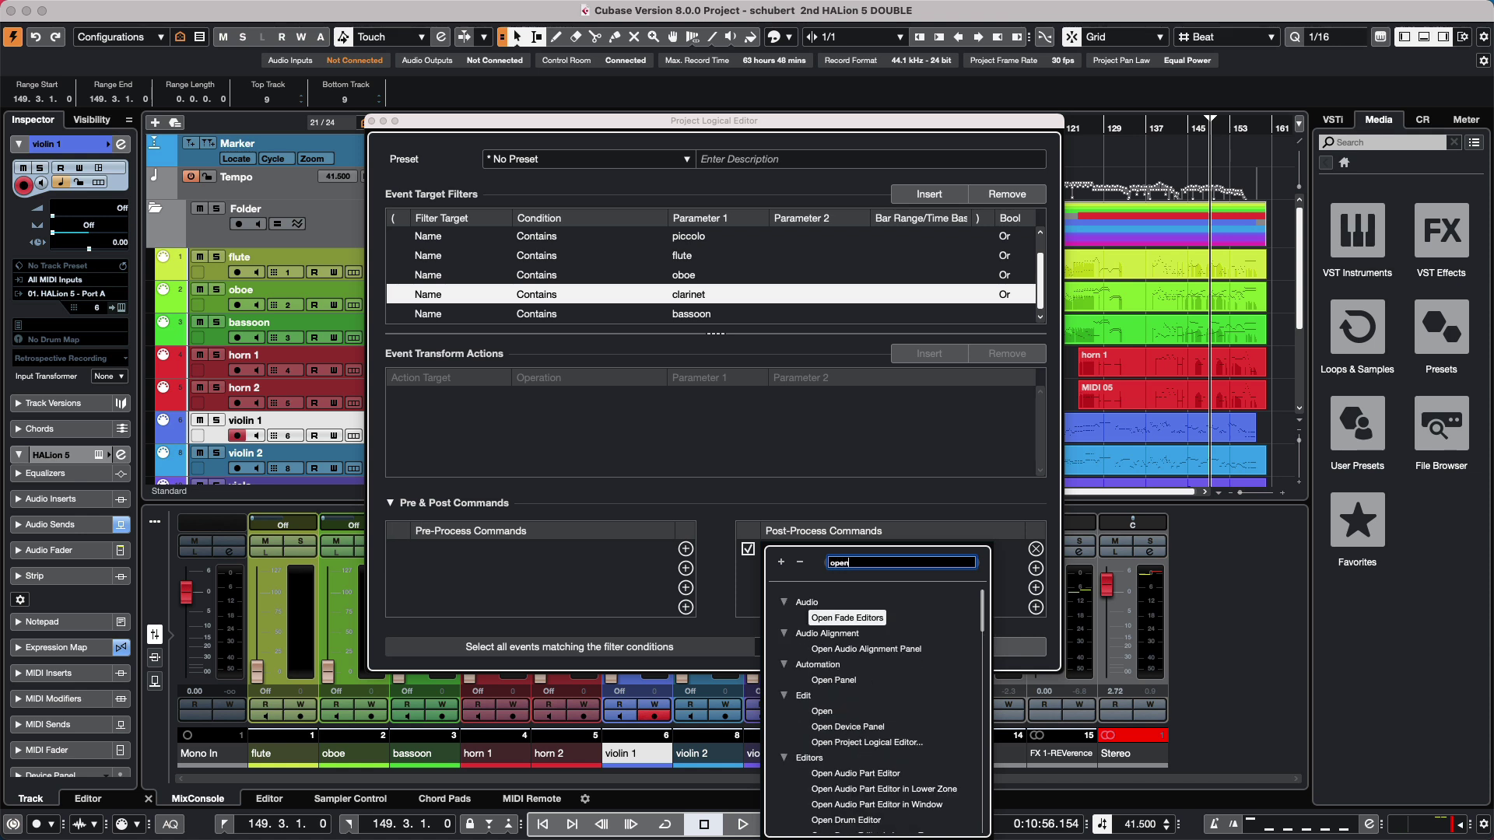
text( jey)
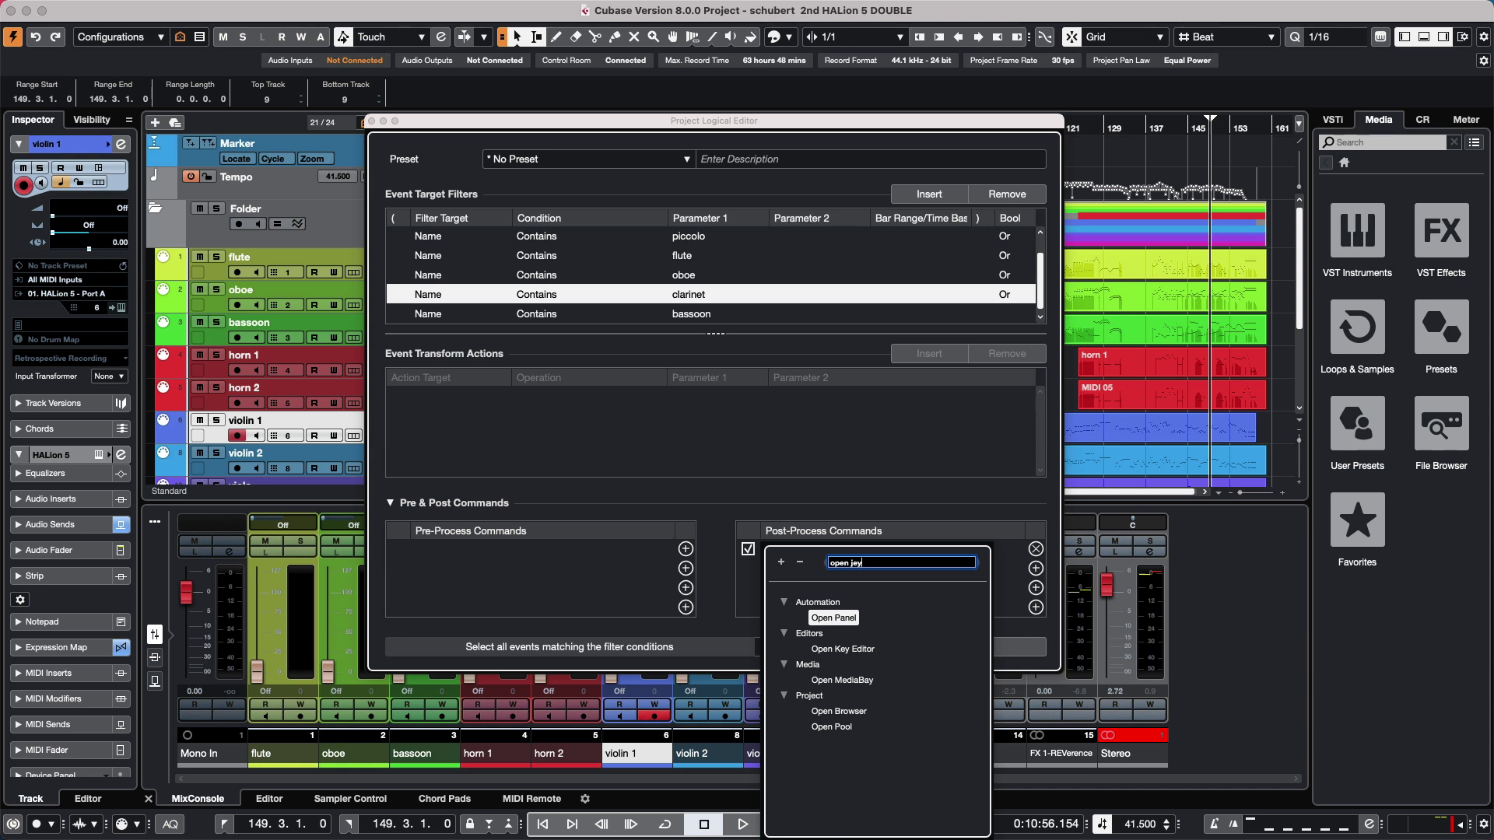
key(BackSpace)
key(BackSpace)
key(BackSpace)
text(k)
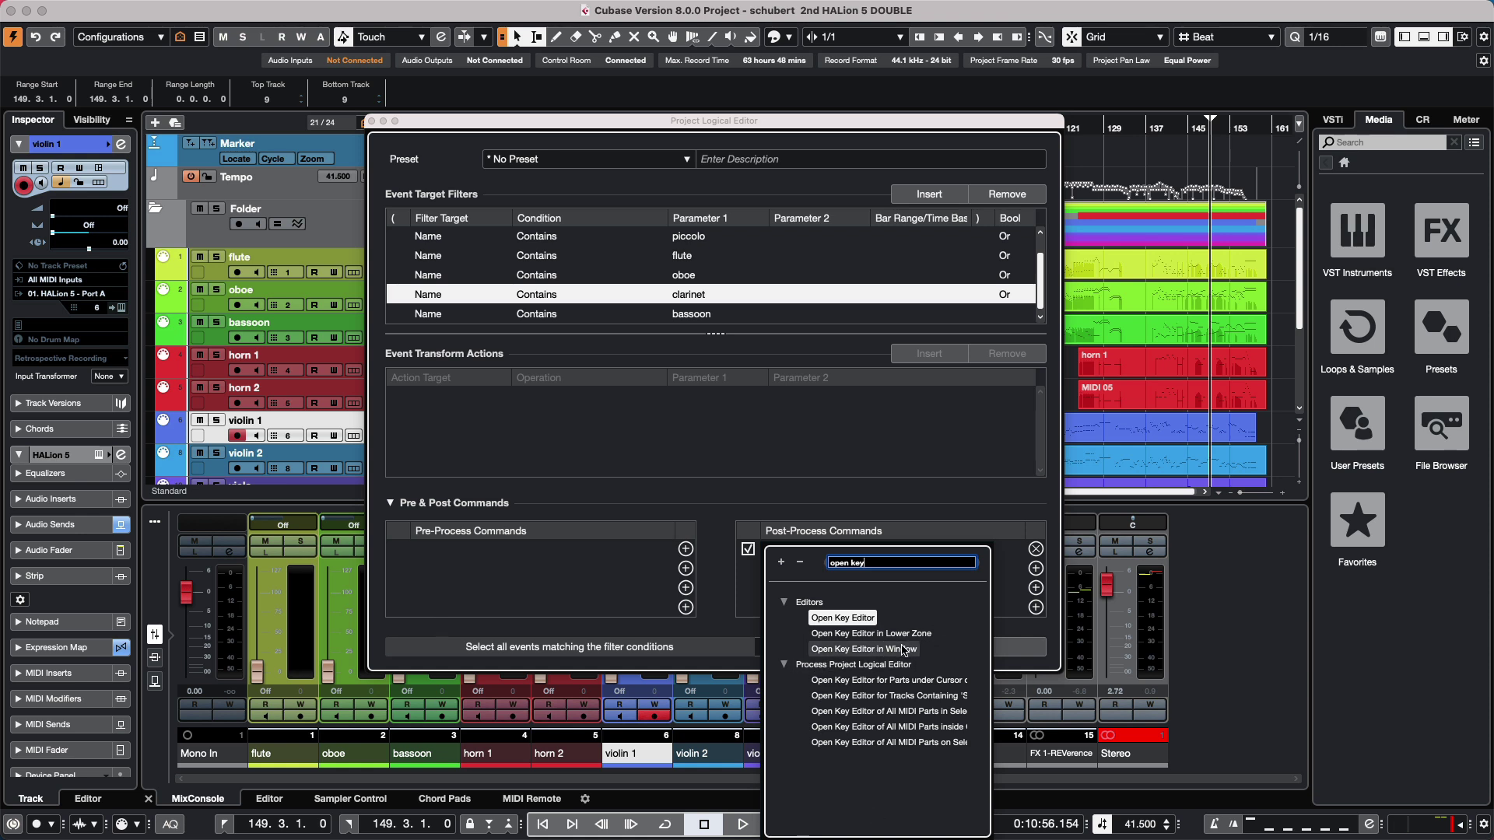
click(906, 650)
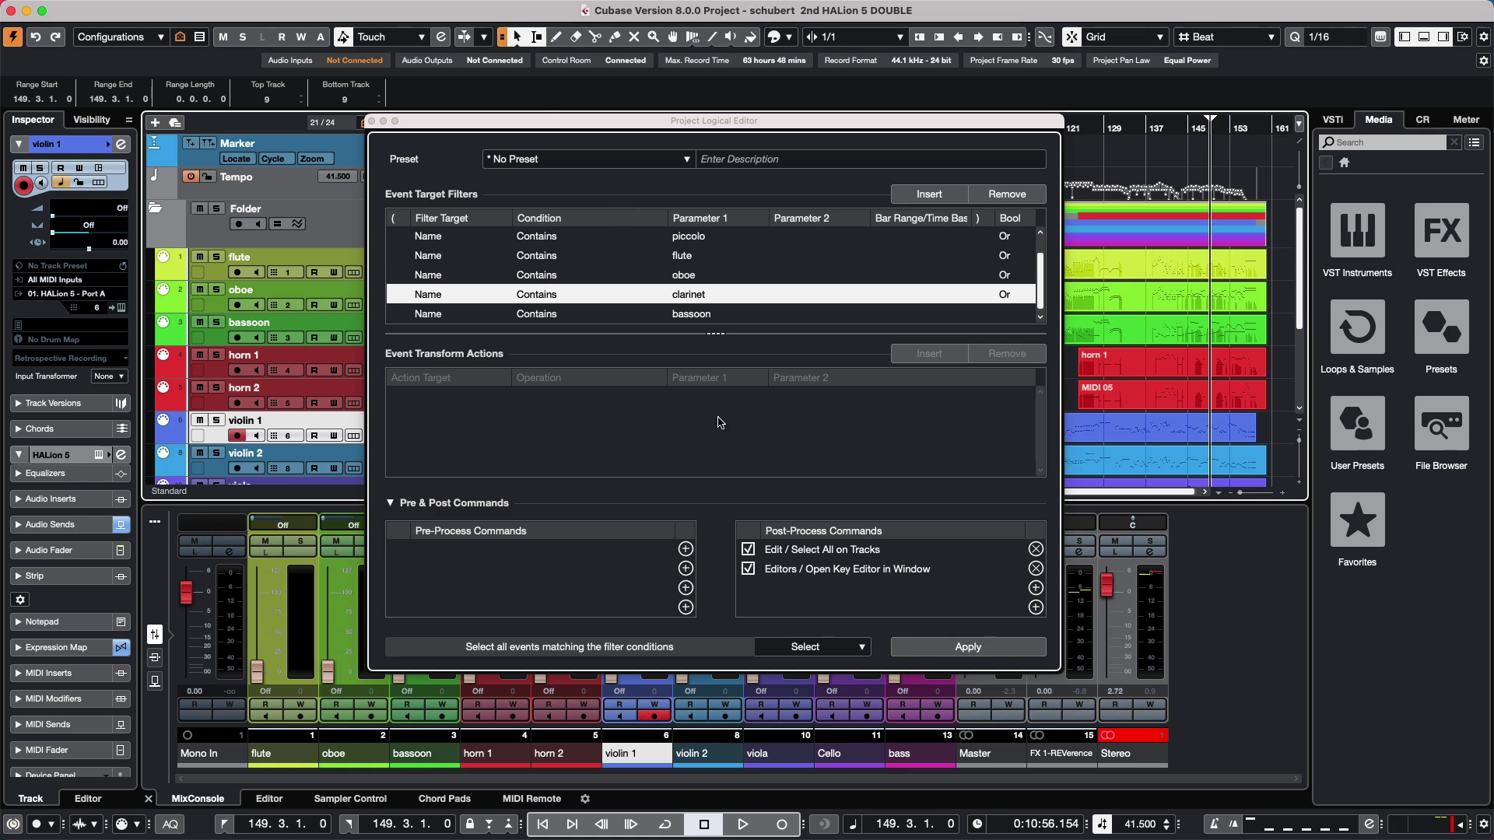
Save the current Logical Editor setup as a new preset named 'Open Winds'
click(628, 158)
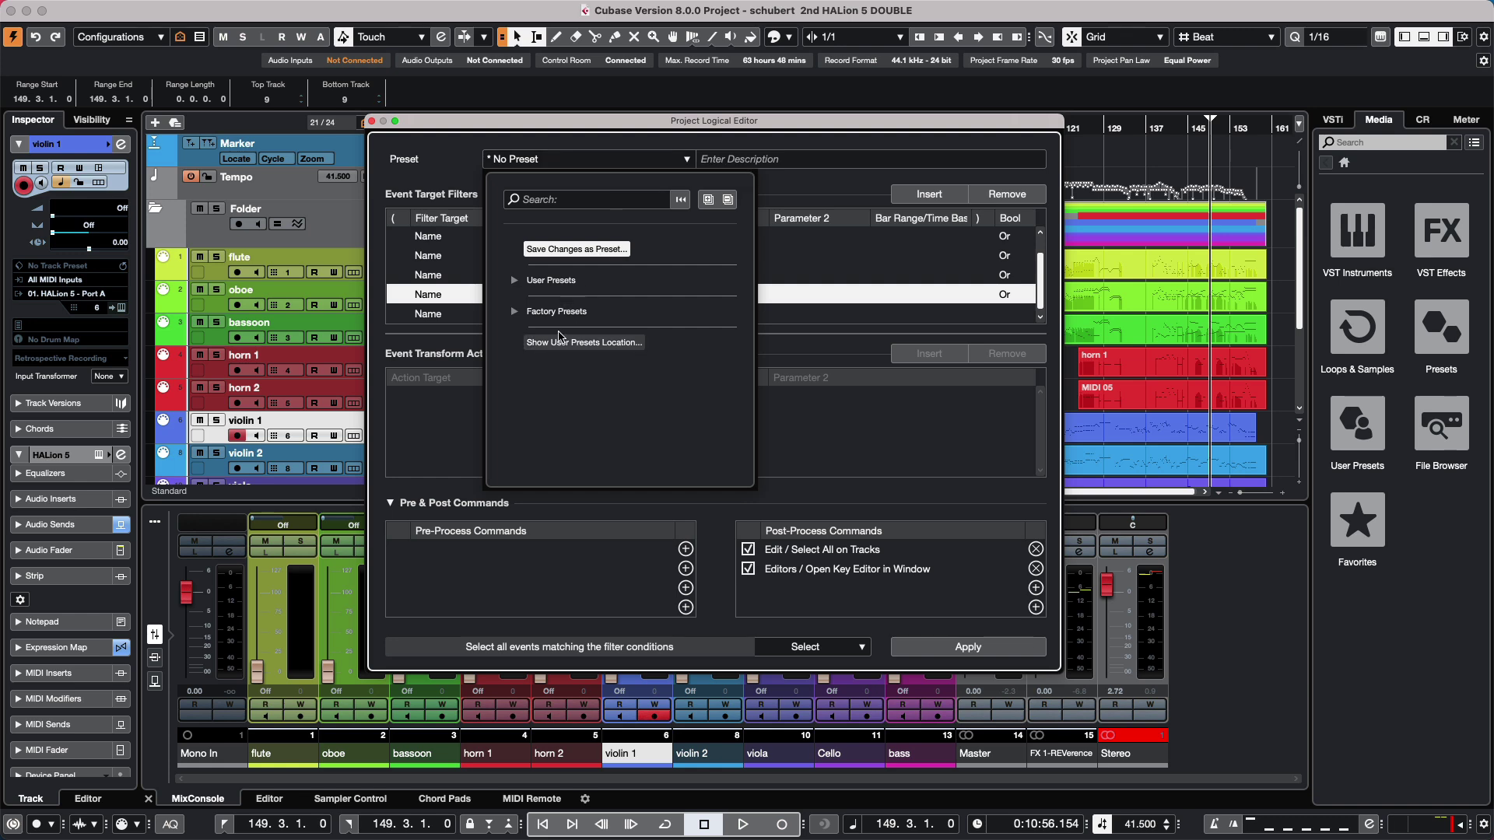
click(573, 250)
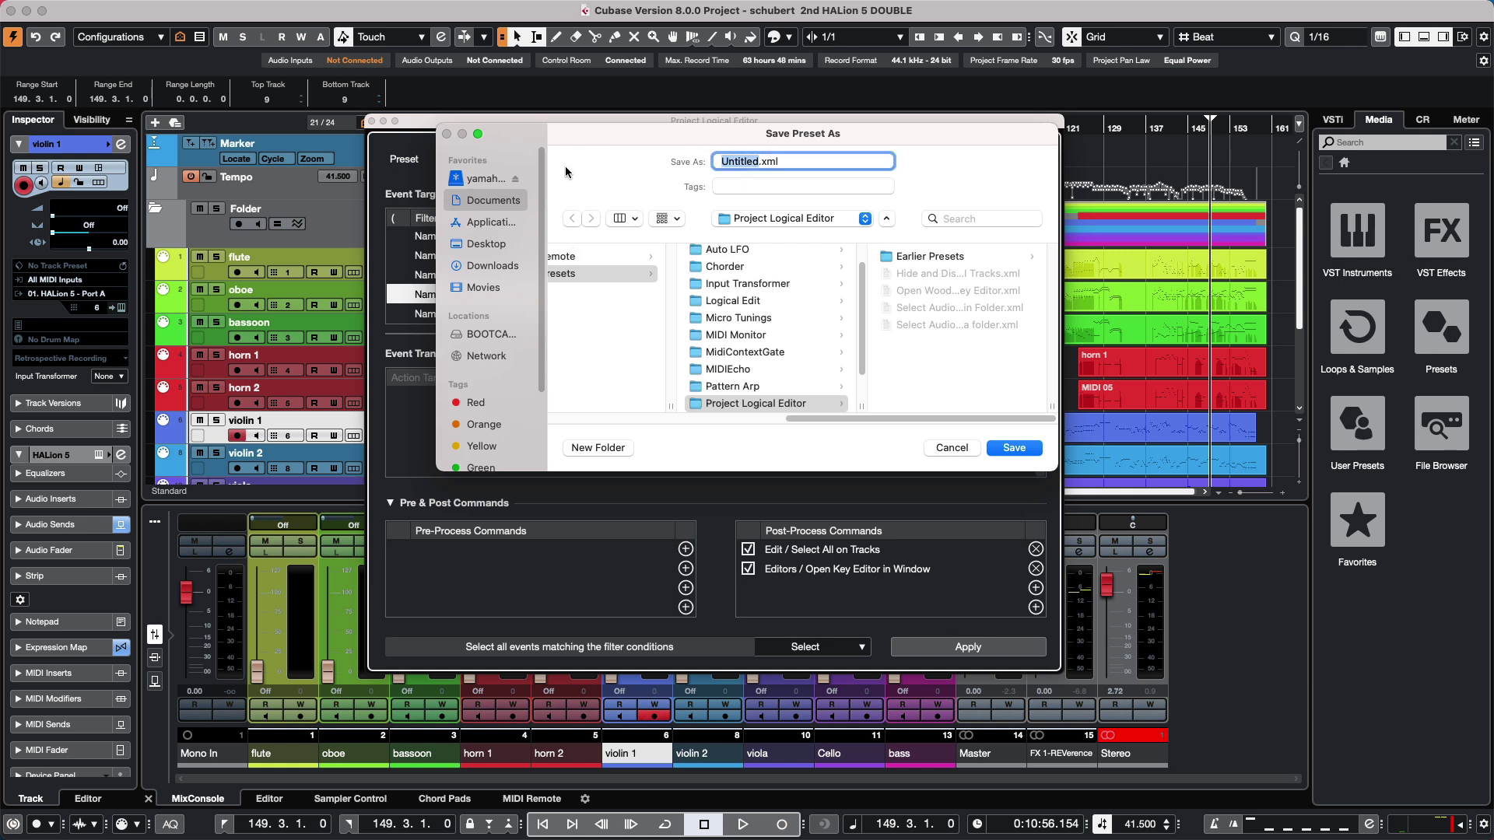
text(Open Winds)
key(Return)
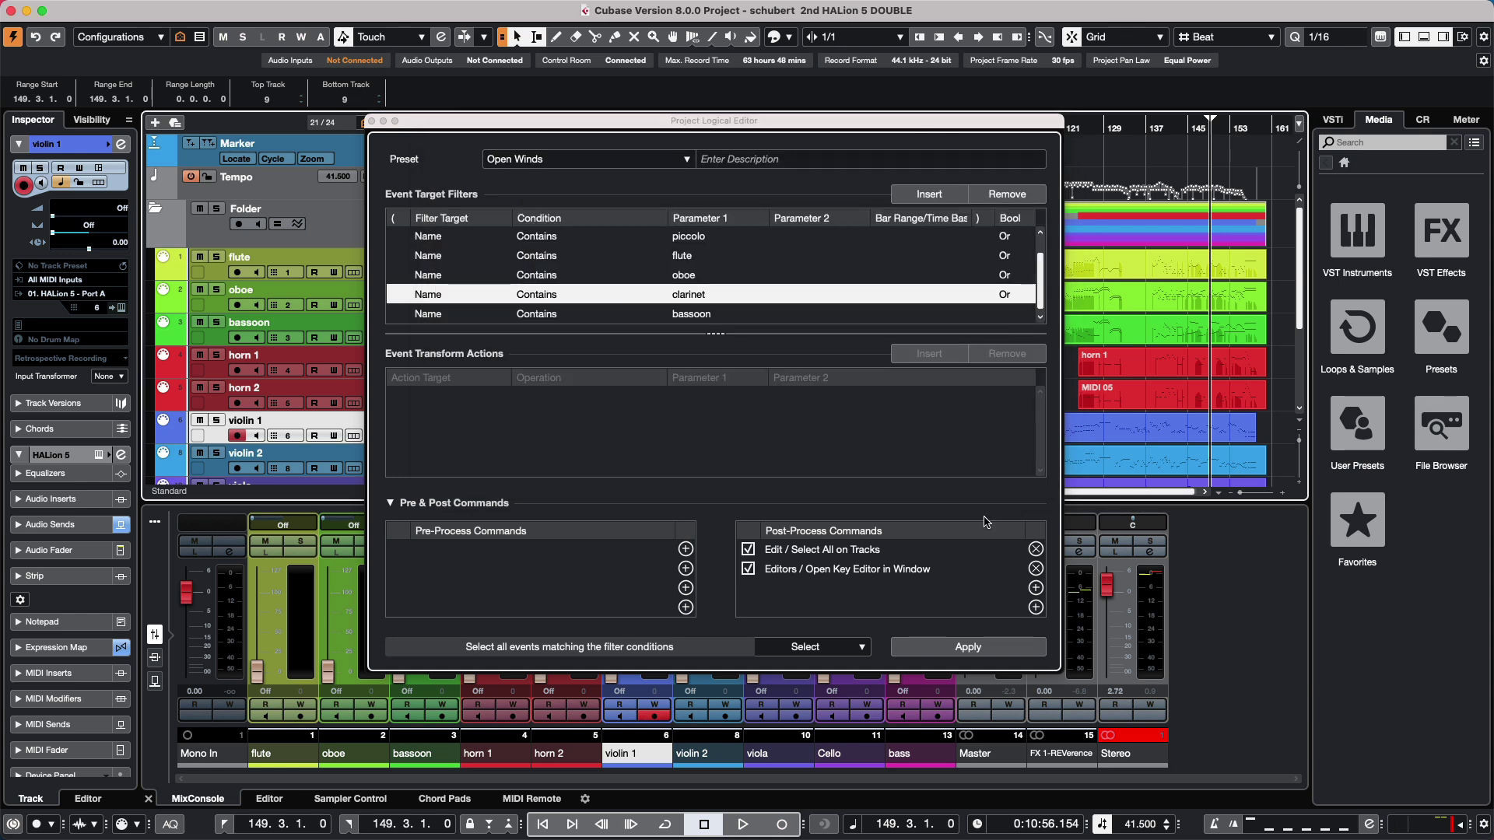
Drag the Logical Editor to the right to uncover the wind tracks, then scroll the filter list
drag(674, 120, 918, 133)
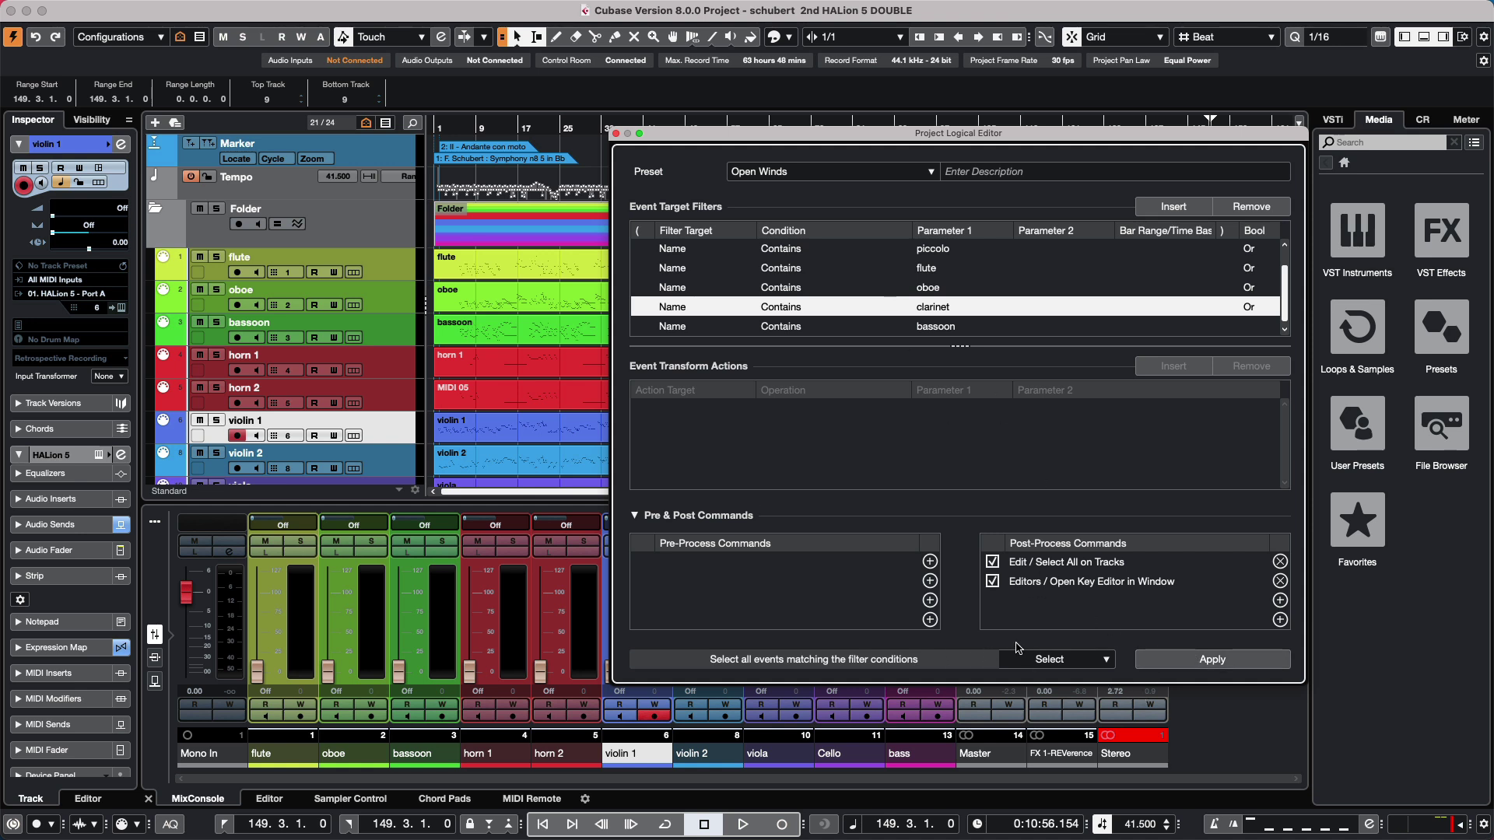
scroll(1052, 289, up, 1)
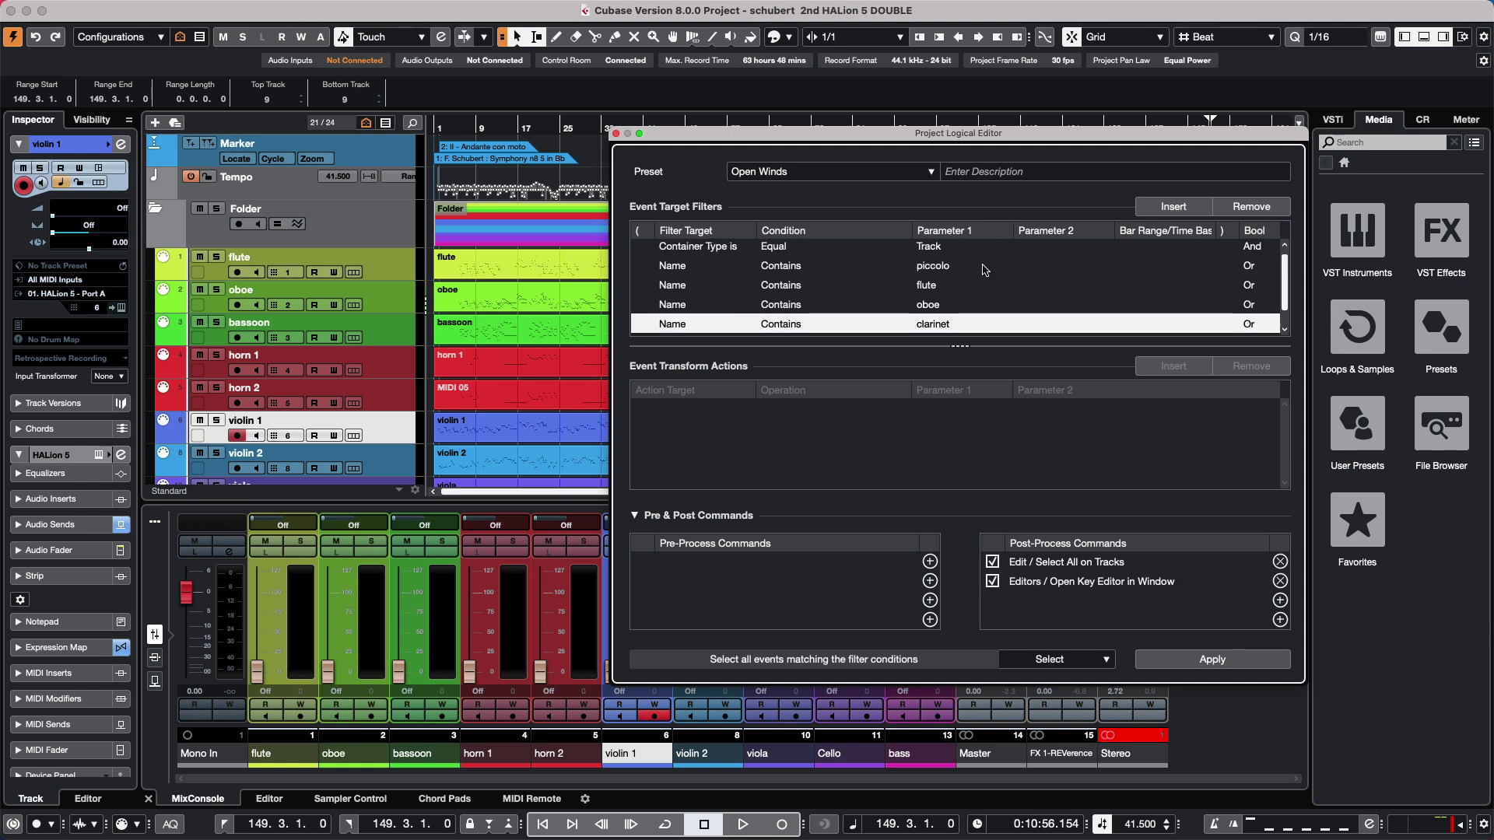
scroll(988, 282, down, 1)
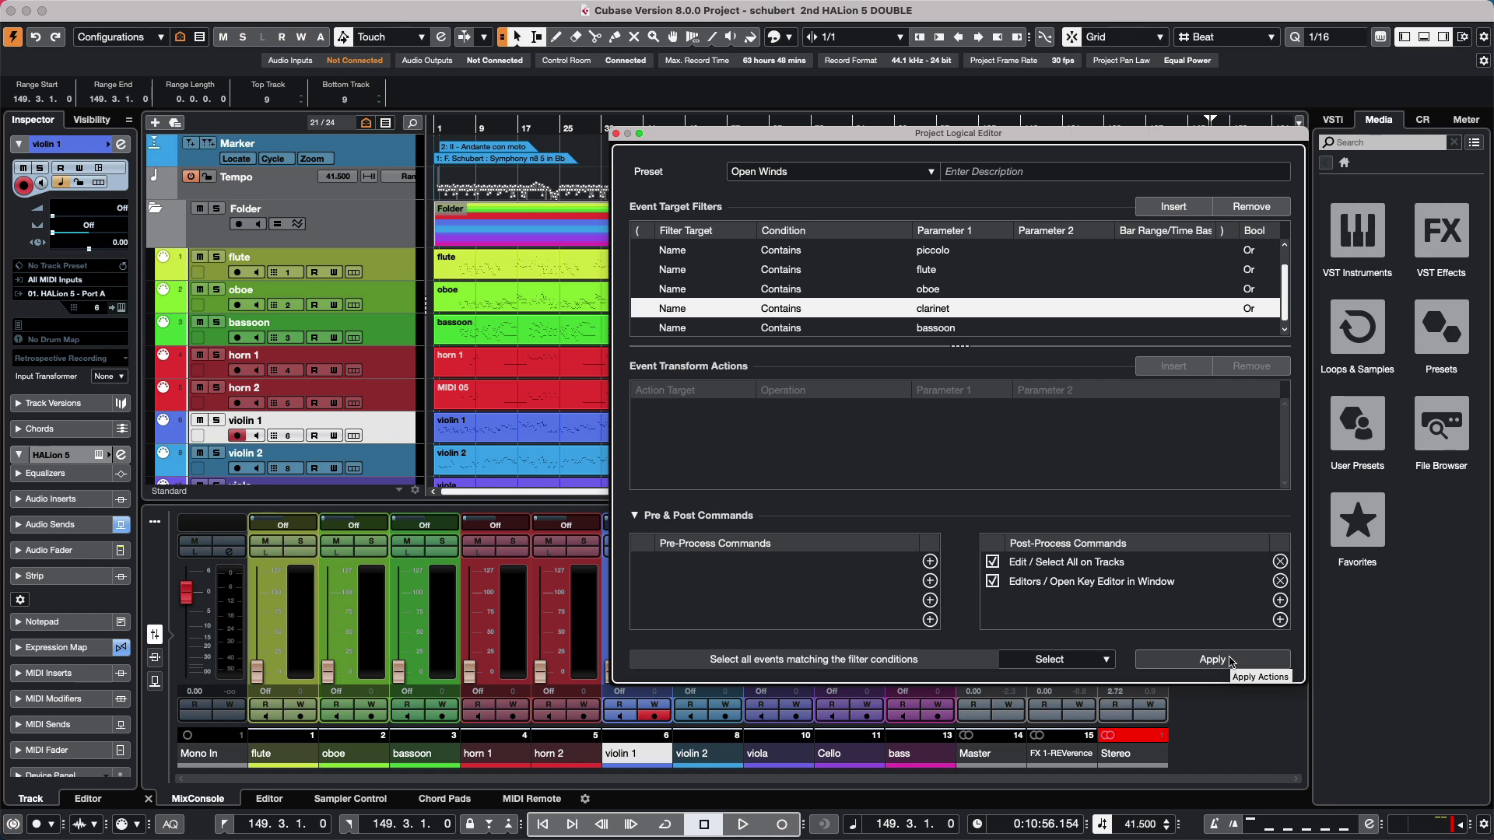
Apply the Open Winds preset, zoom the Key Editor out to bars 1–22, and close the Logical Editor
click(1230, 662)
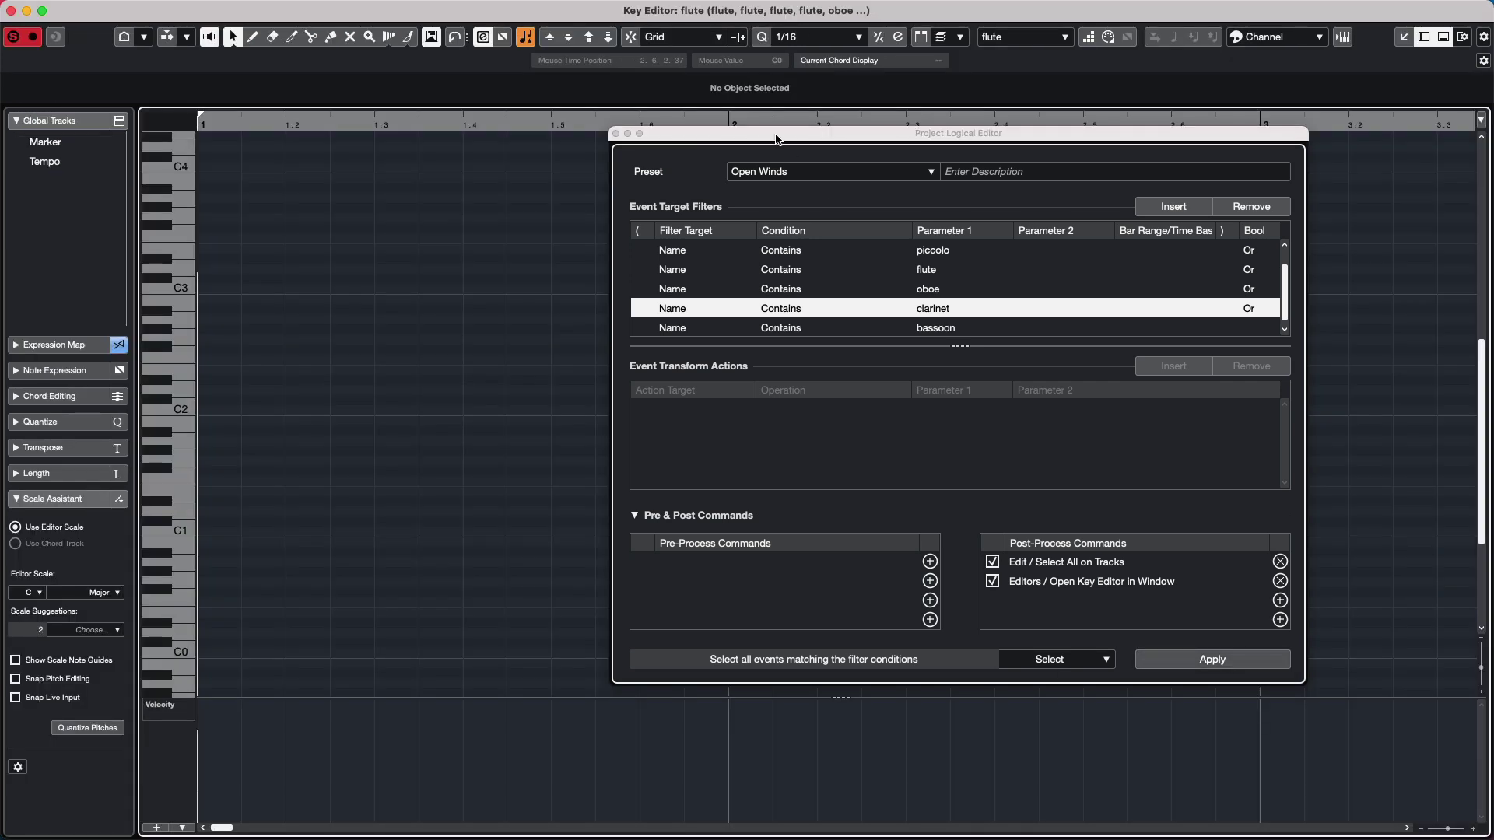
drag(584, 132, 614, 39)
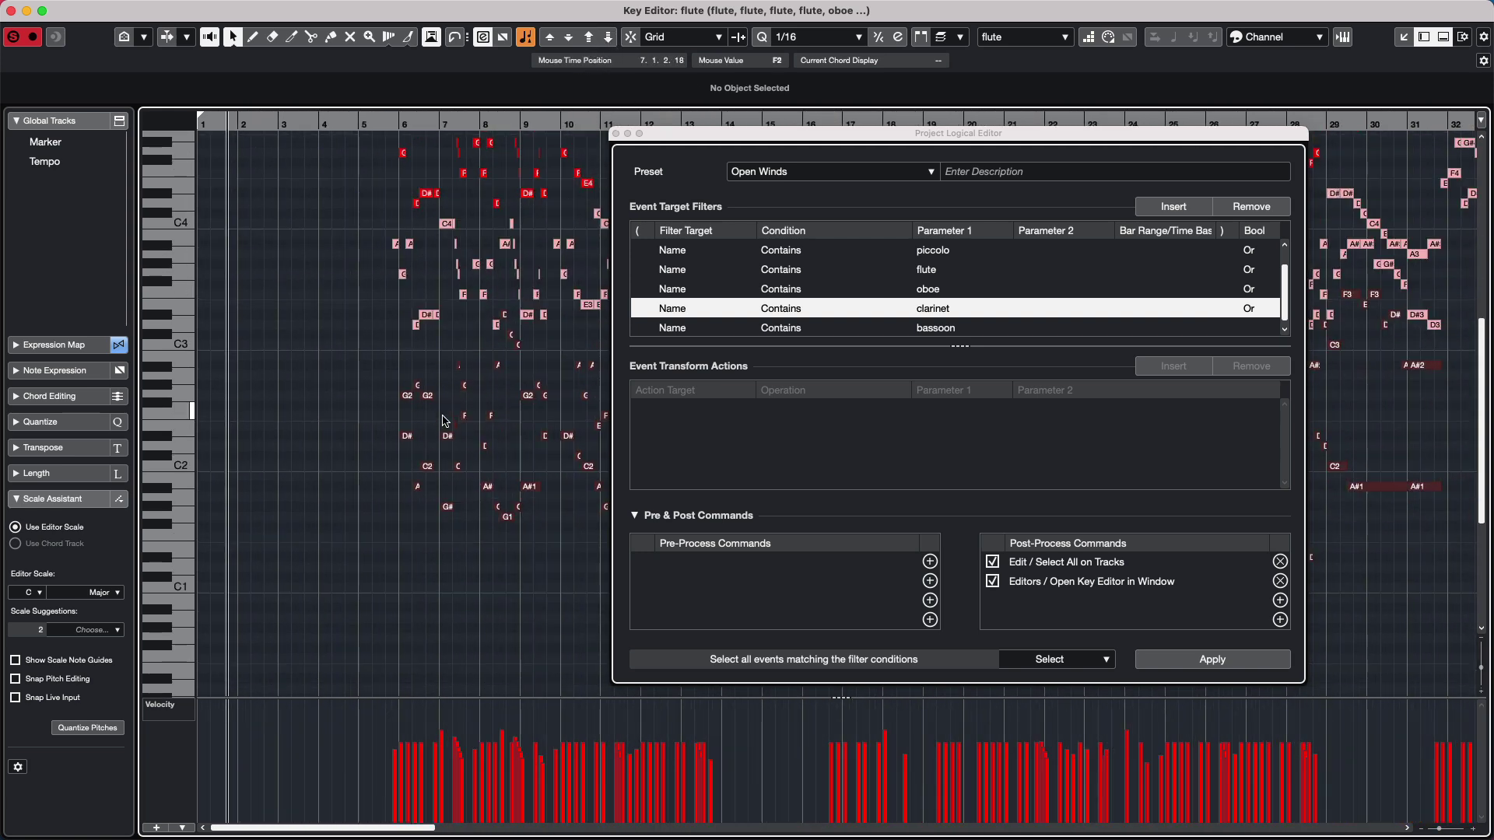
click(617, 134)
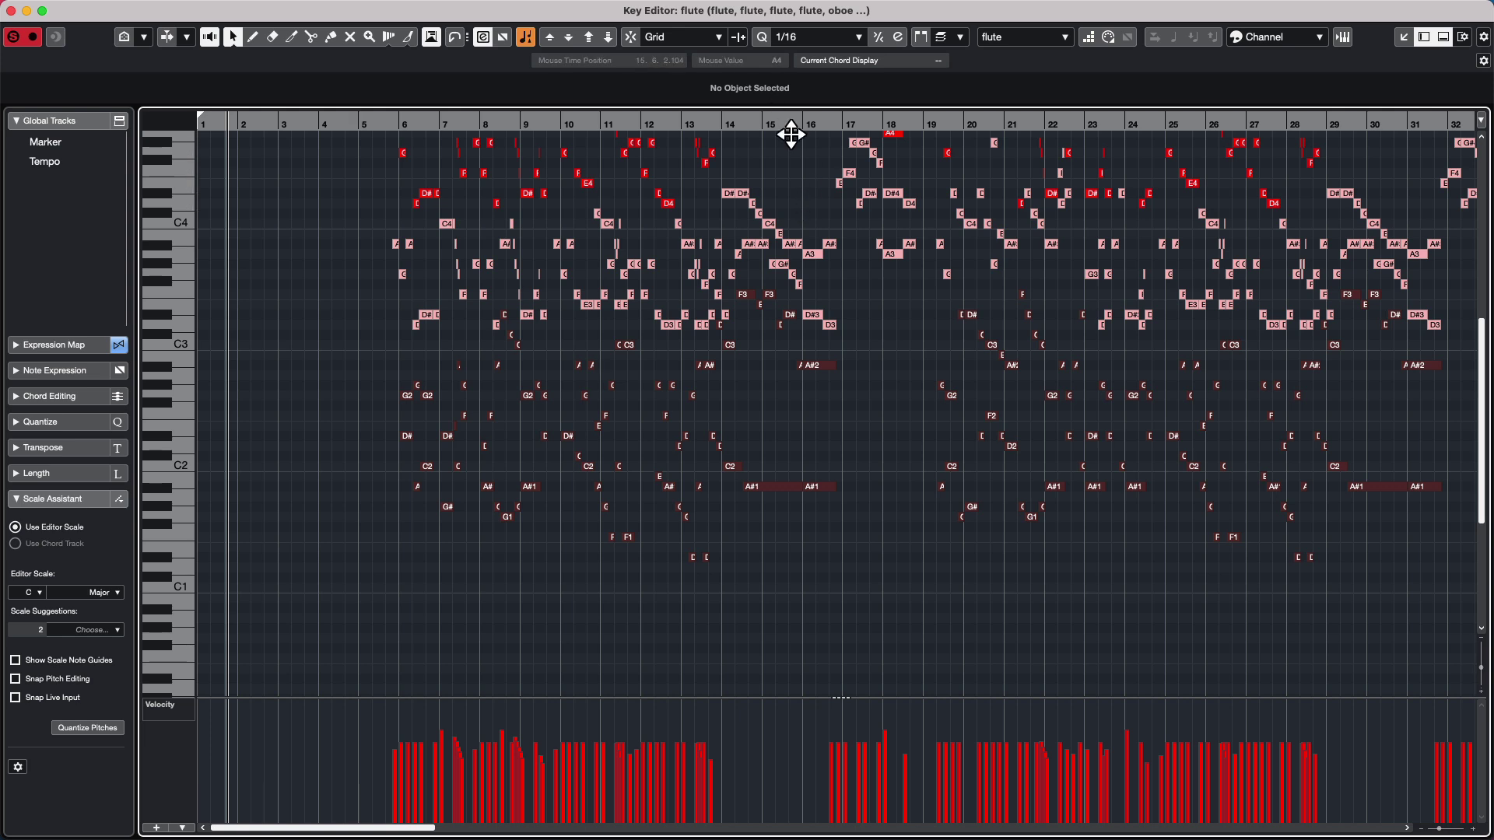
Select the A#1 and D#3 notes at bar 16 and the D#4 note at bar 14
click(823, 488)
click(814, 315)
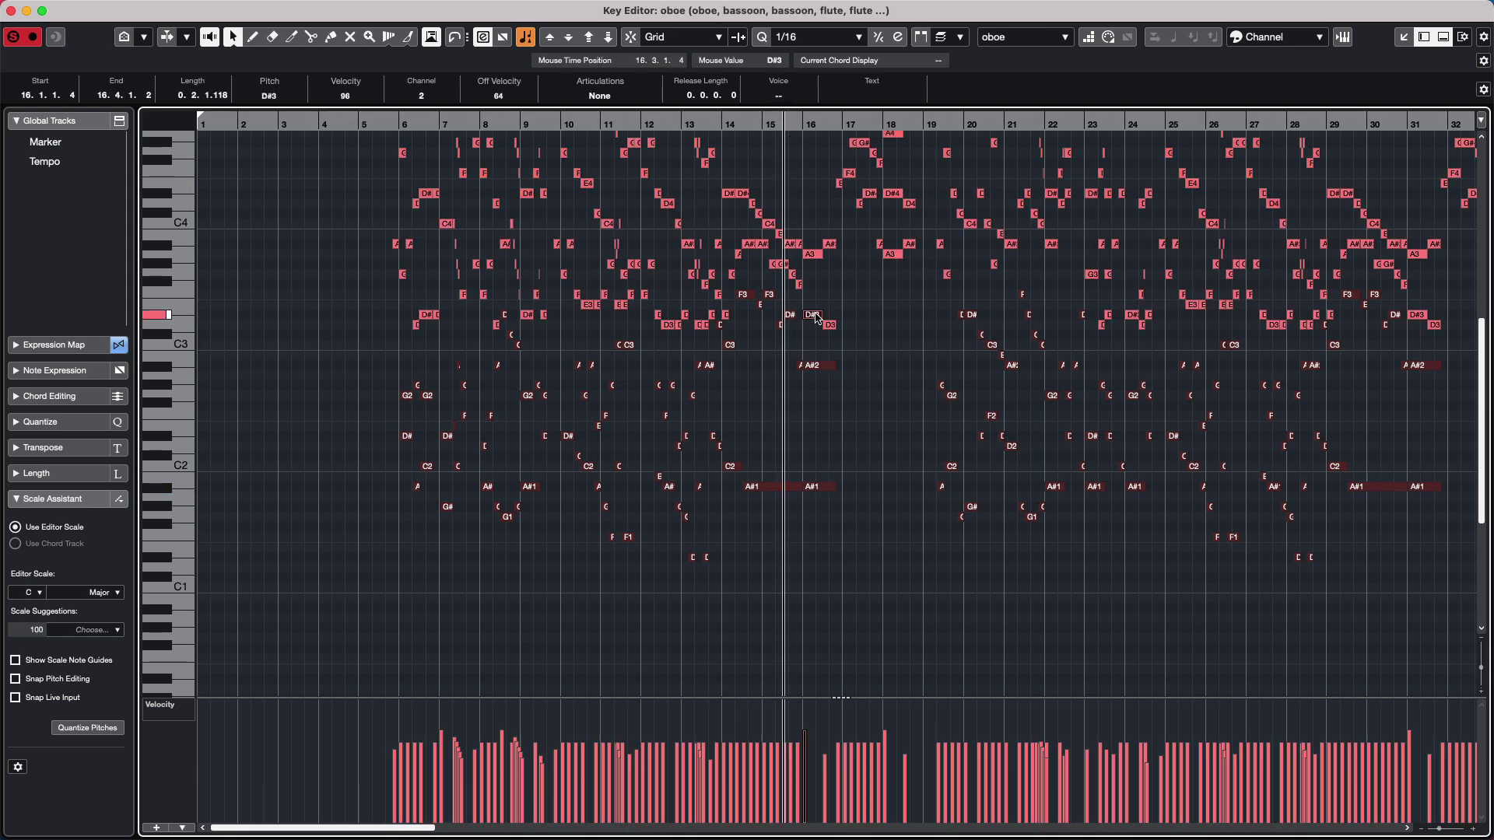
click(730, 195)
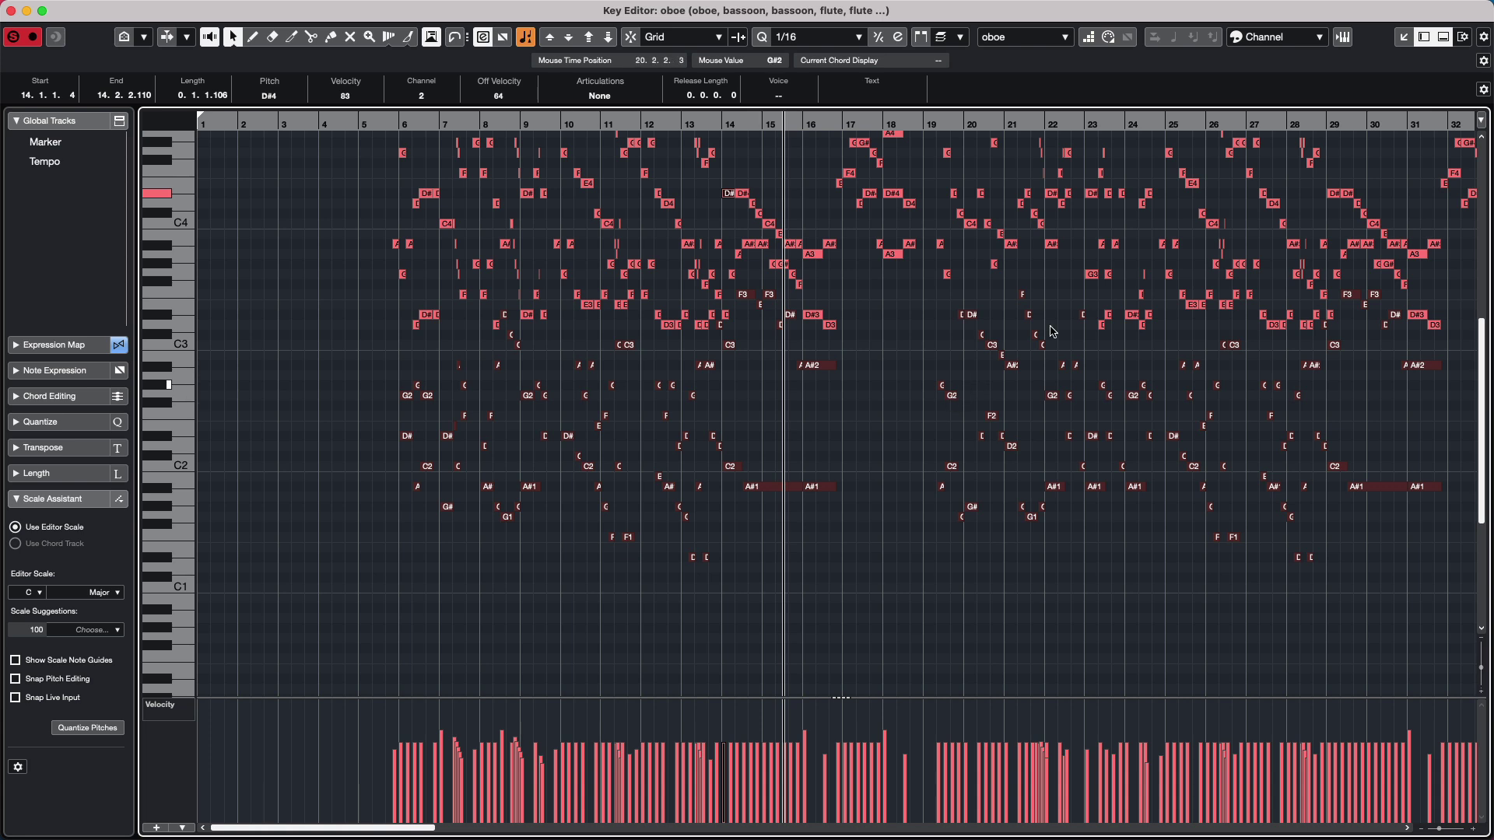
Keep the note colours set by channel and check the list of edited parts without changing it
click(1280, 40)
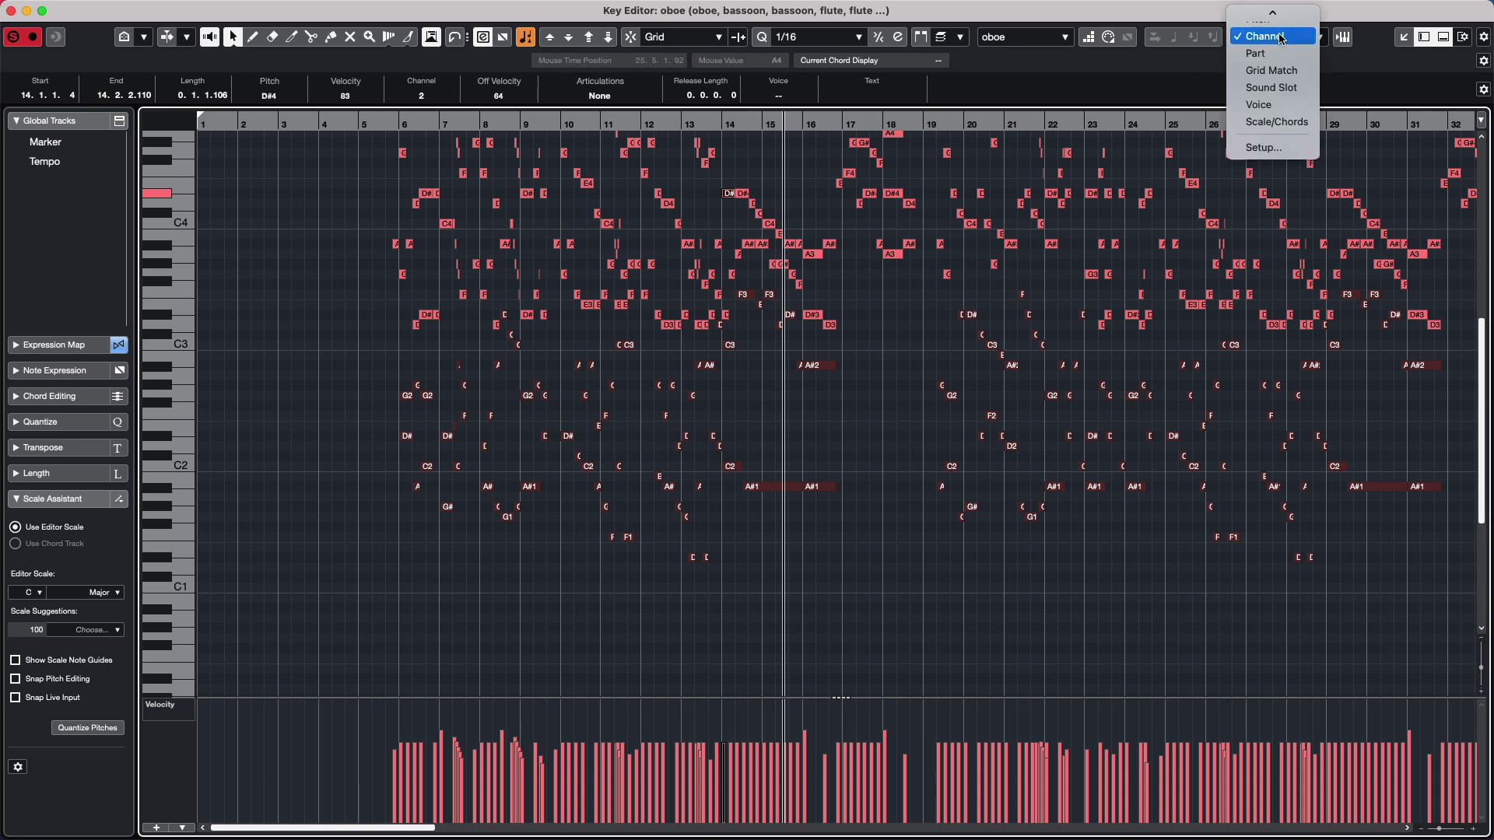
click(1280, 41)
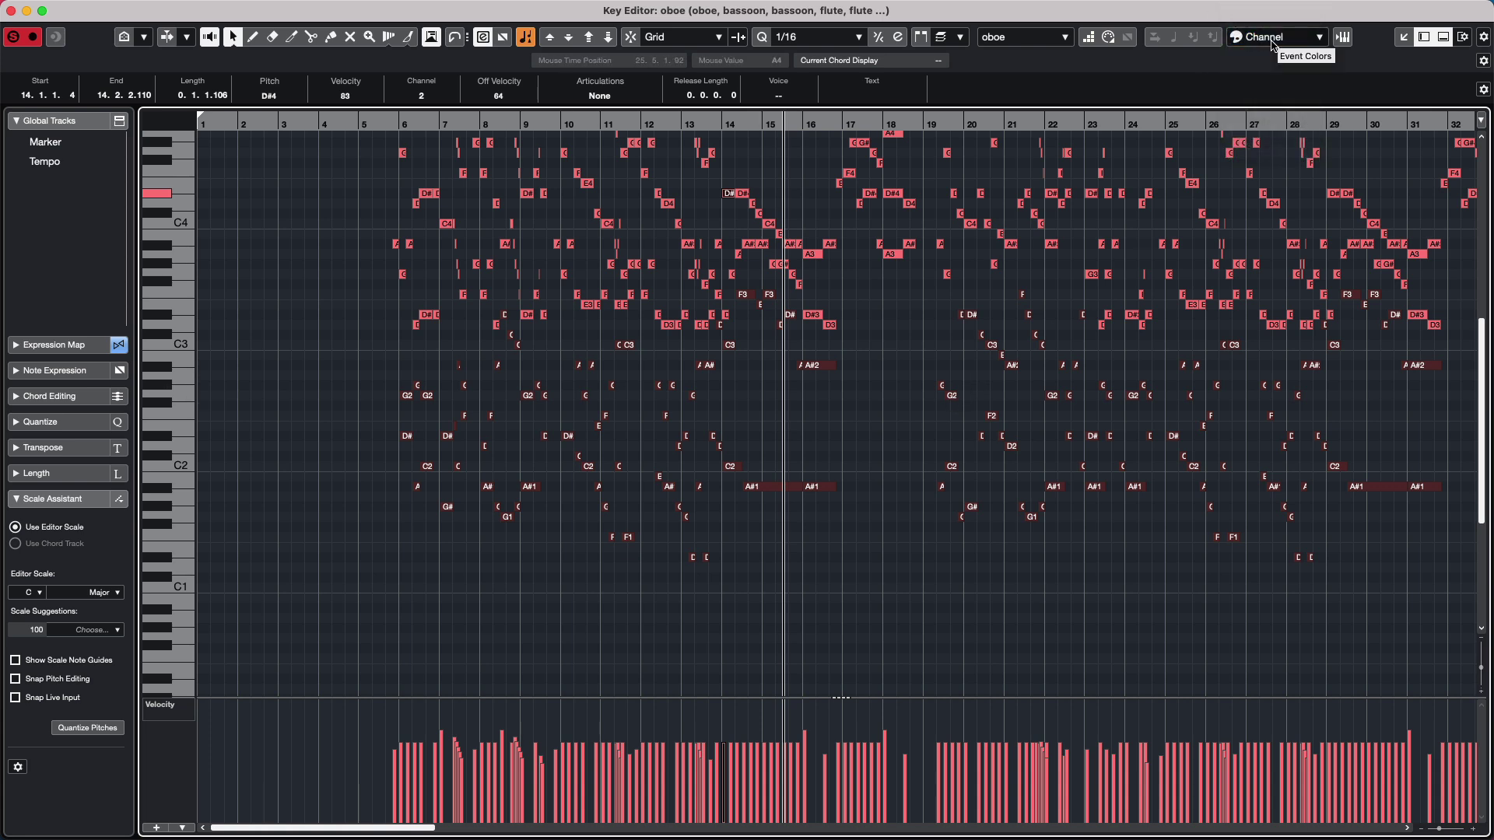
scroll(883, 450, up, 10)
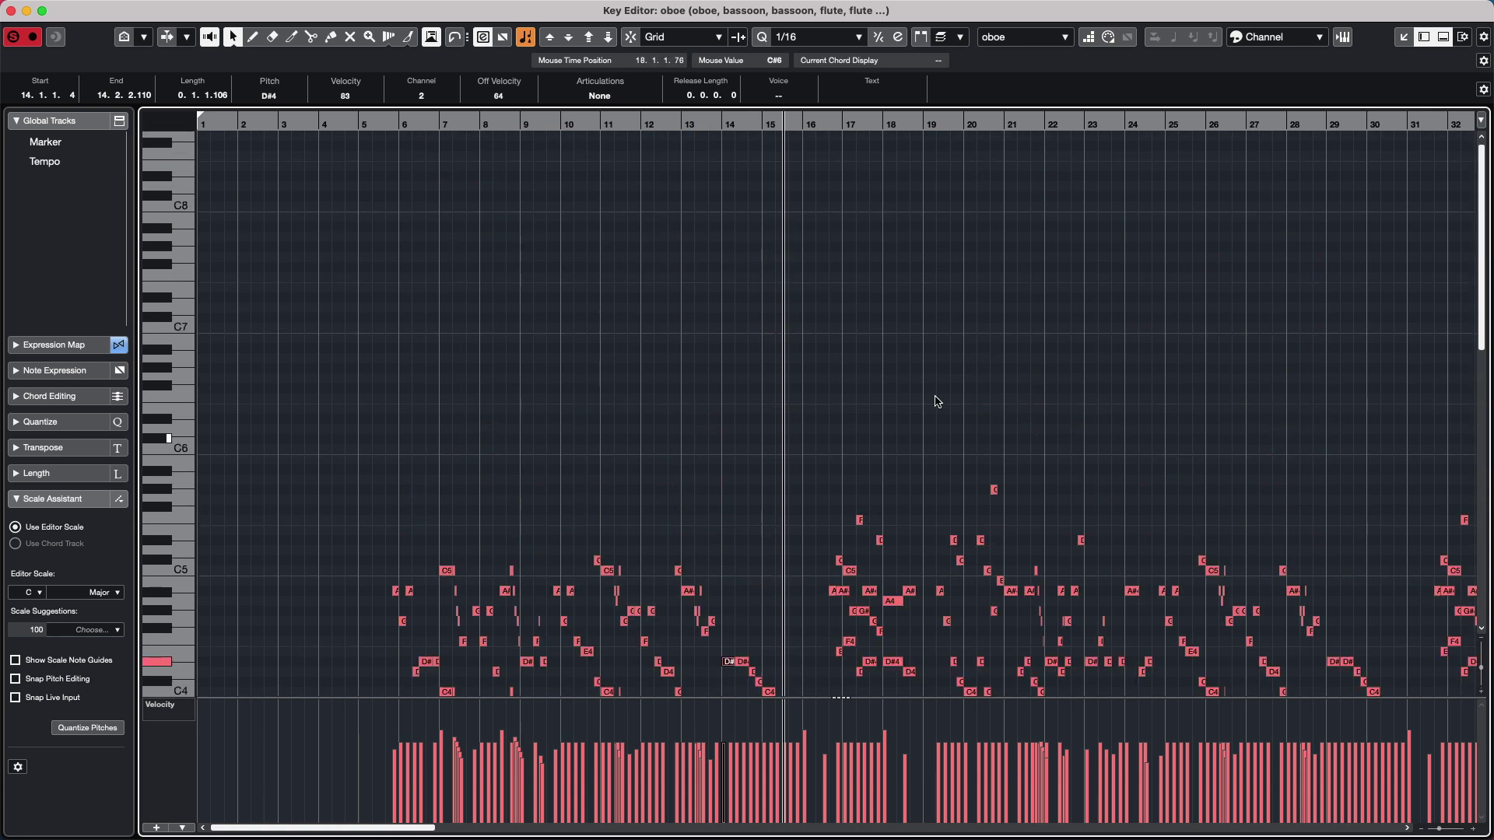
click(1027, 39)
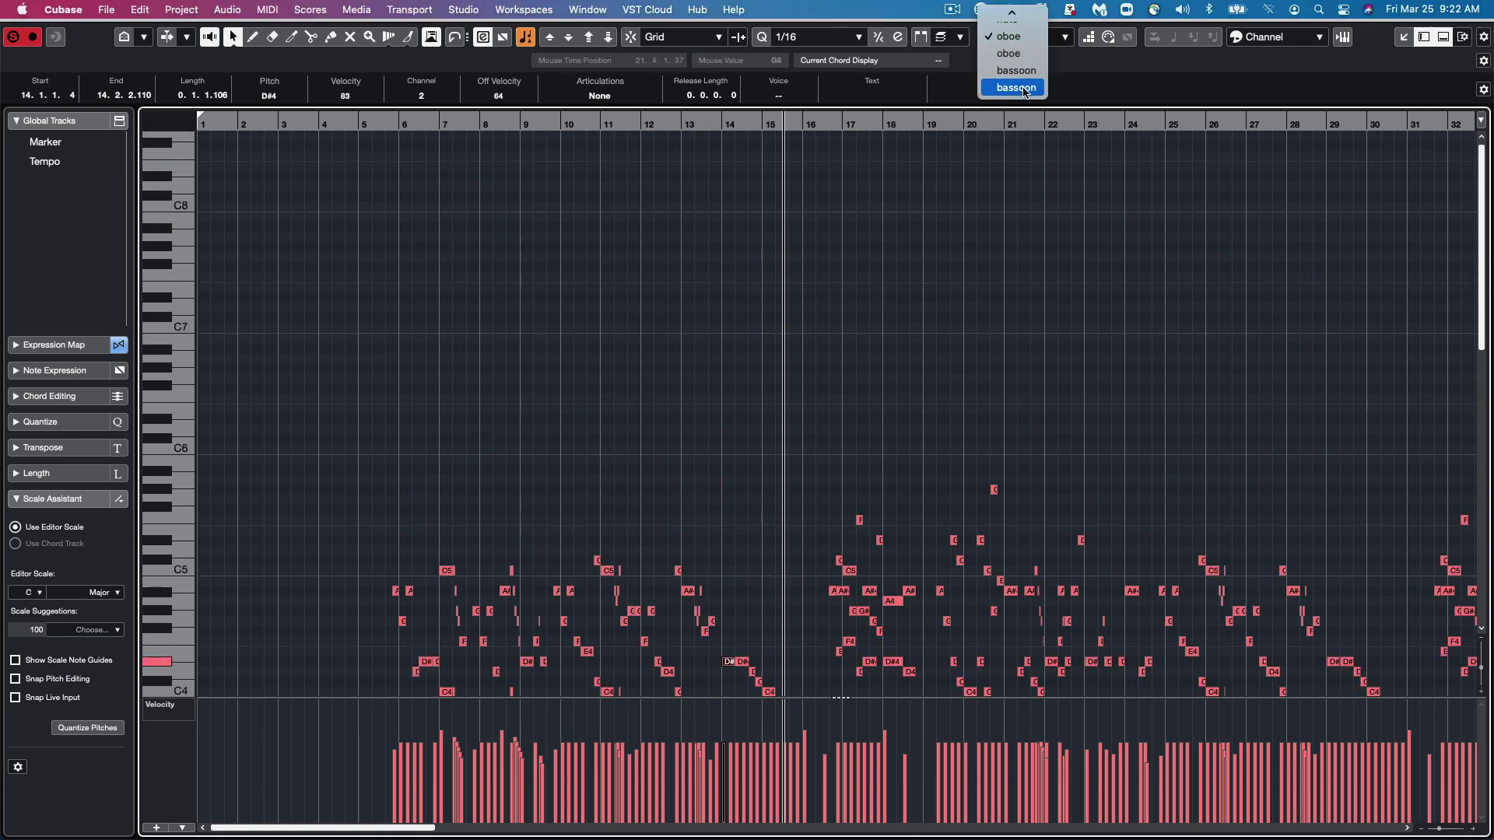
click(990, 202)
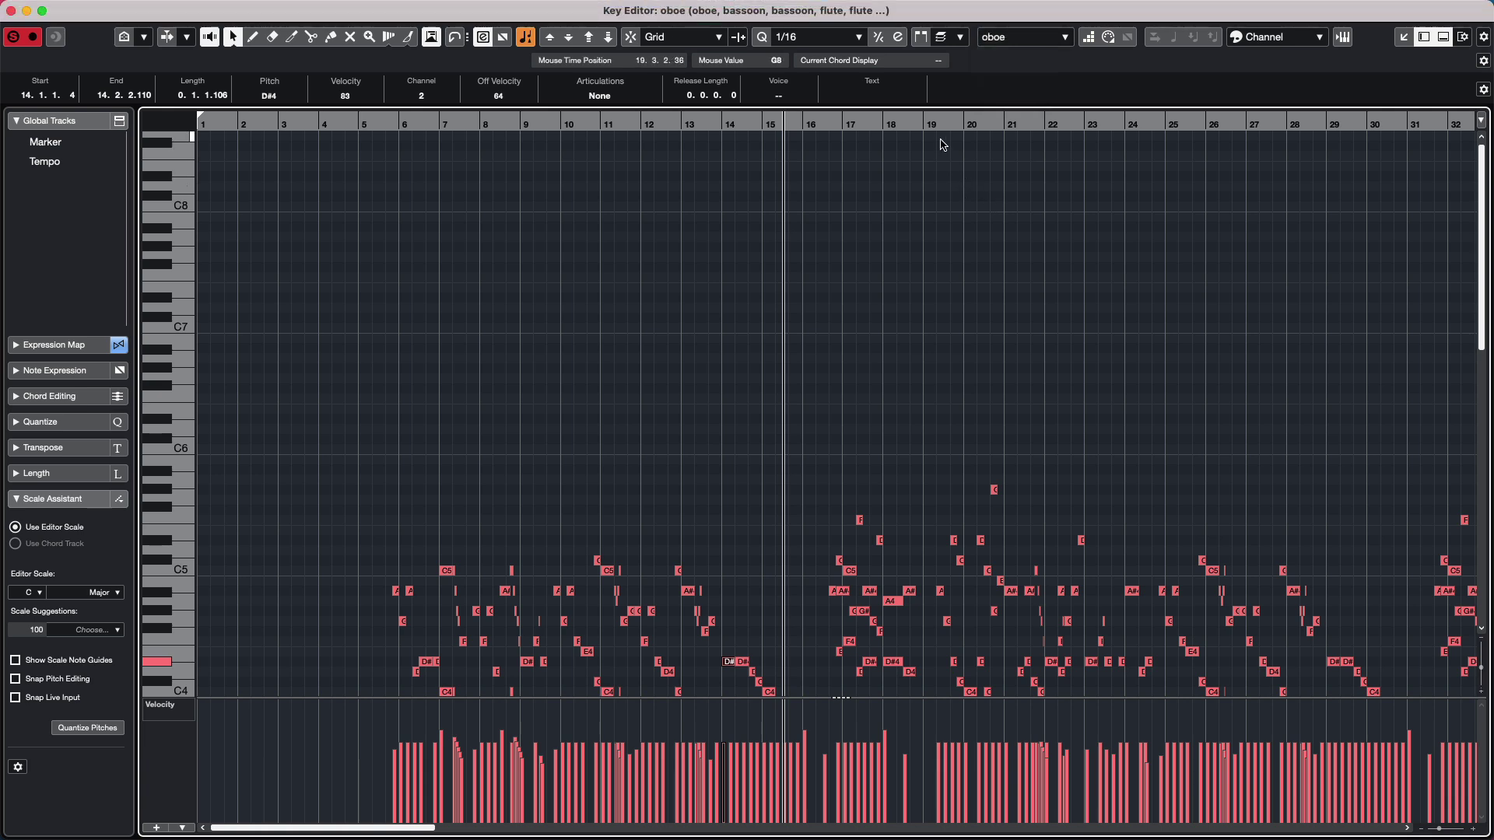
scroll(940, 211, down, 2)
scroll(939, 211, down, 4)
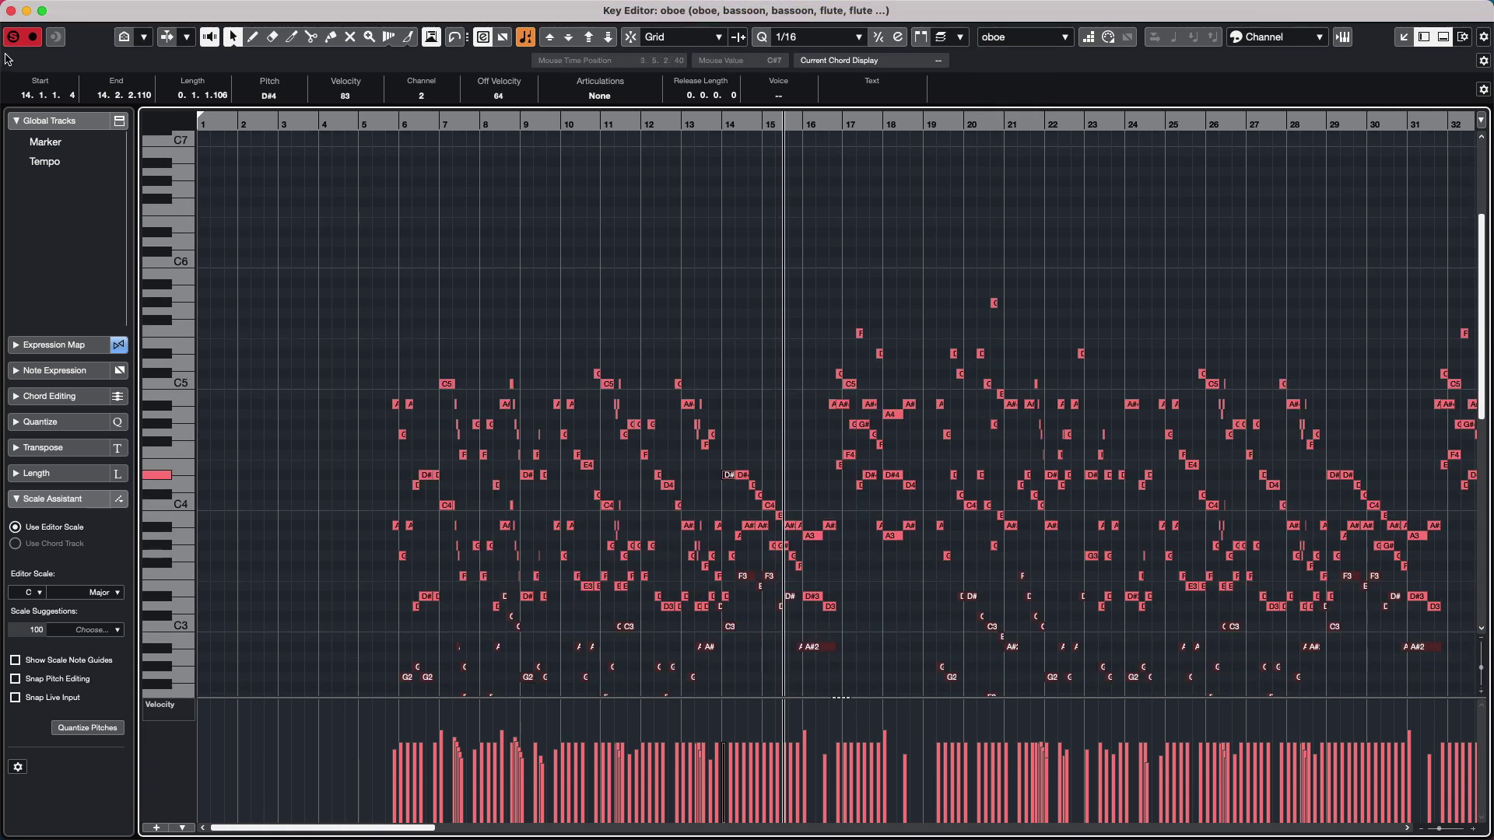
click(11, 12)
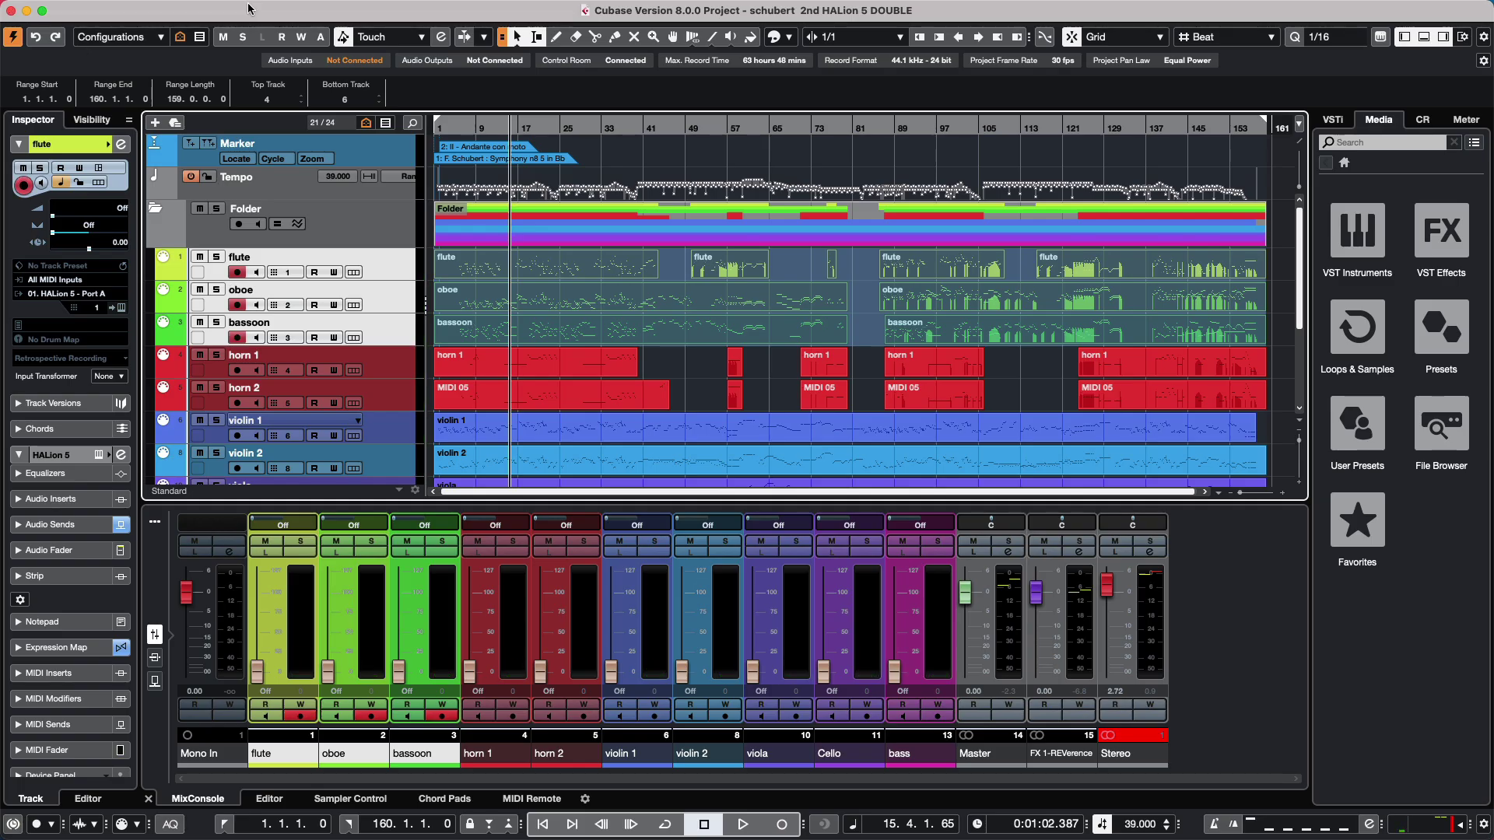
click(140, 9)
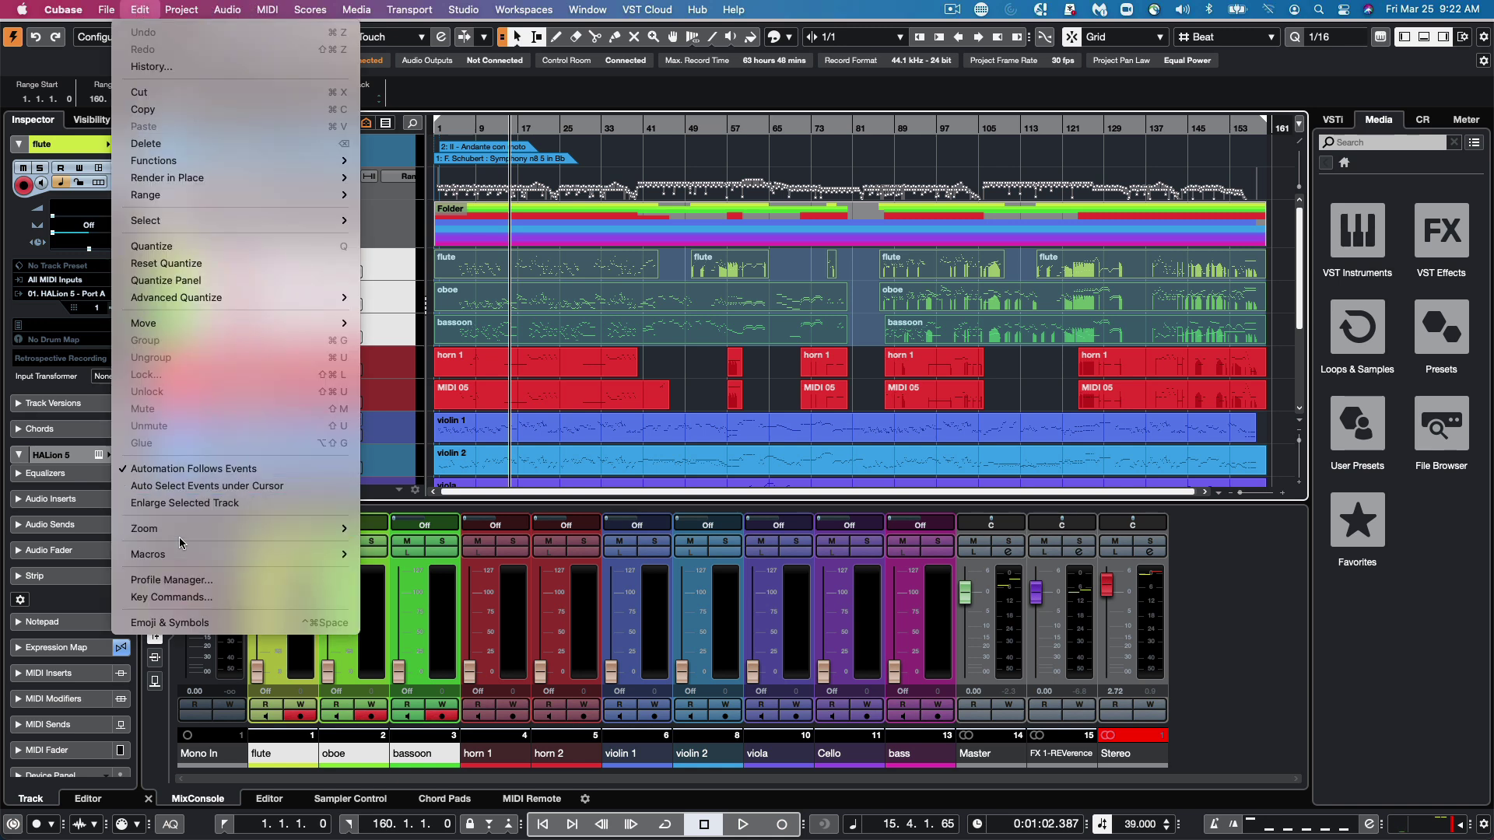
click(201, 598)
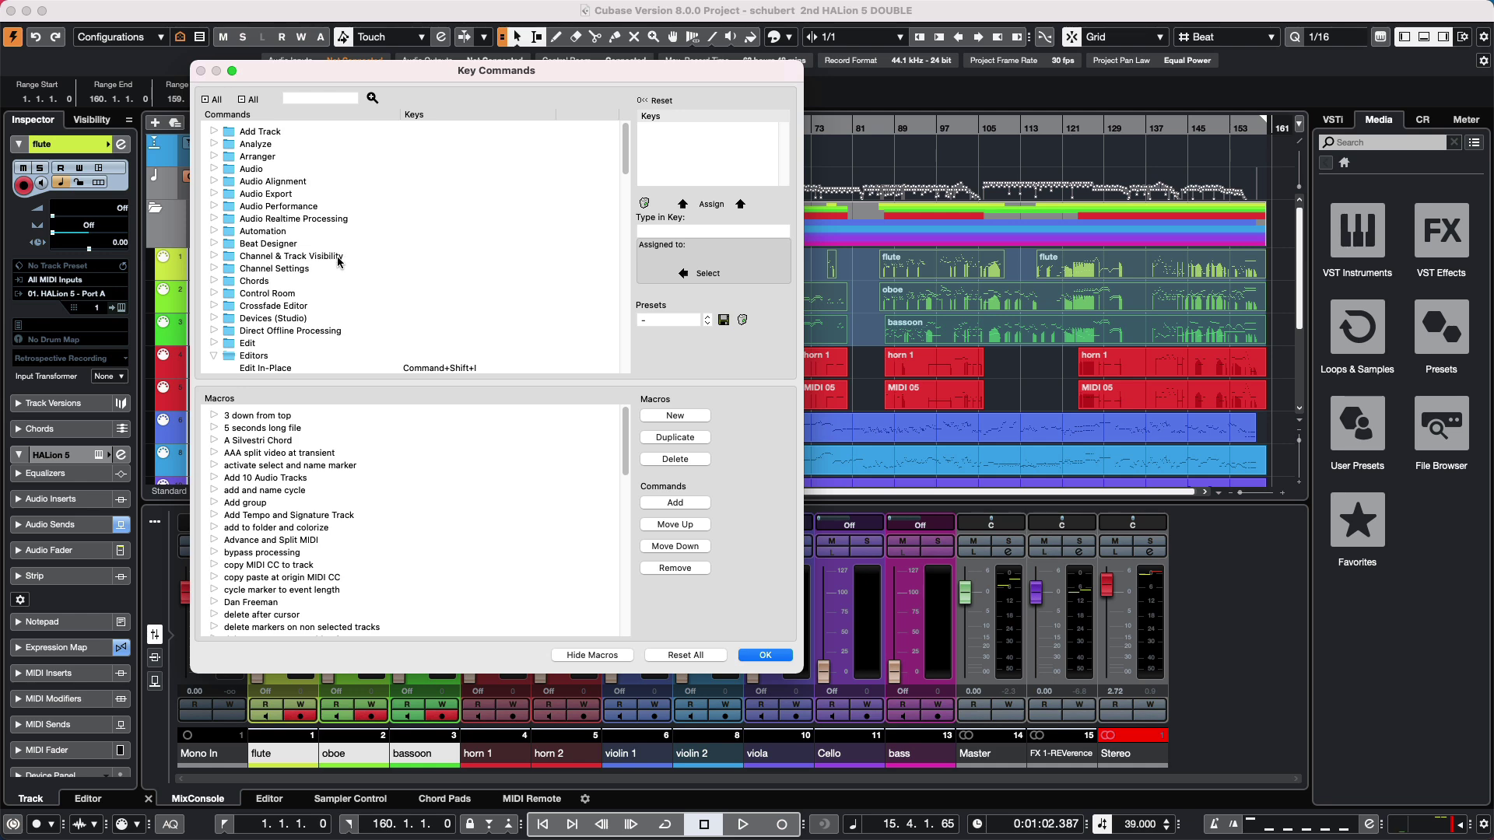
scroll(478, 236, down, 5)
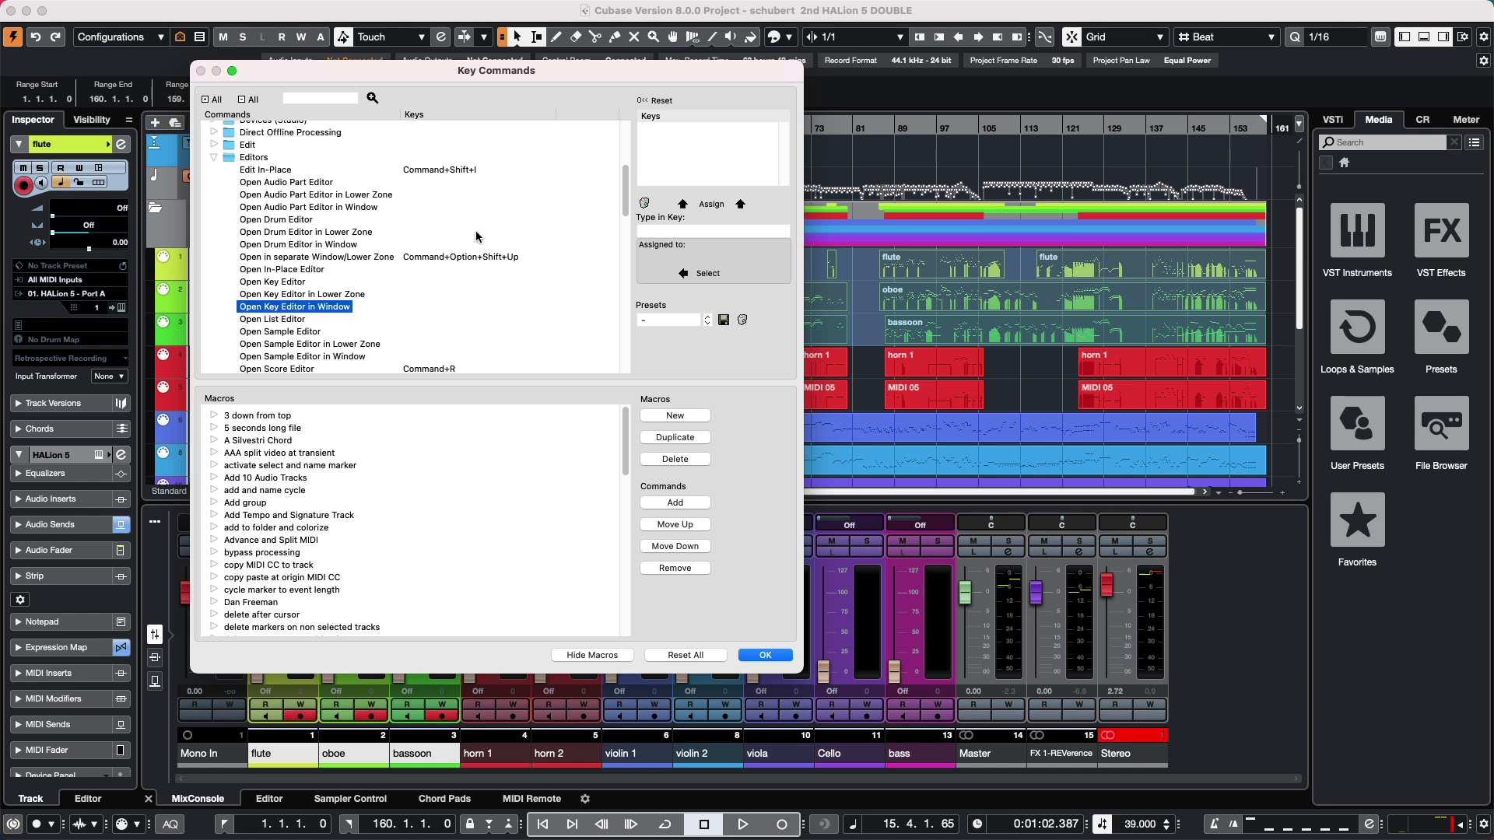
click(214, 157)
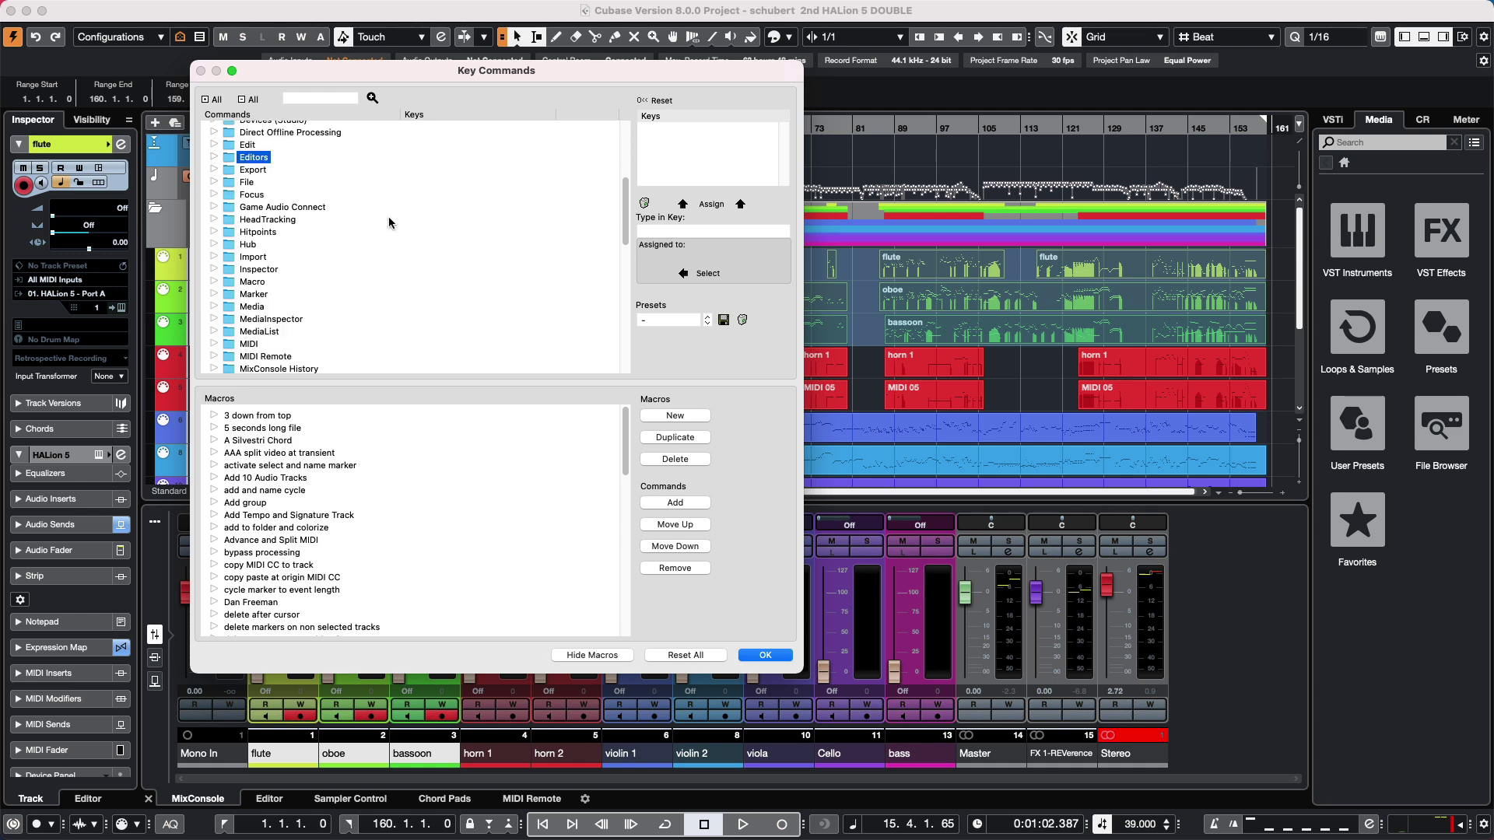
scroll(385, 222, down, 3)
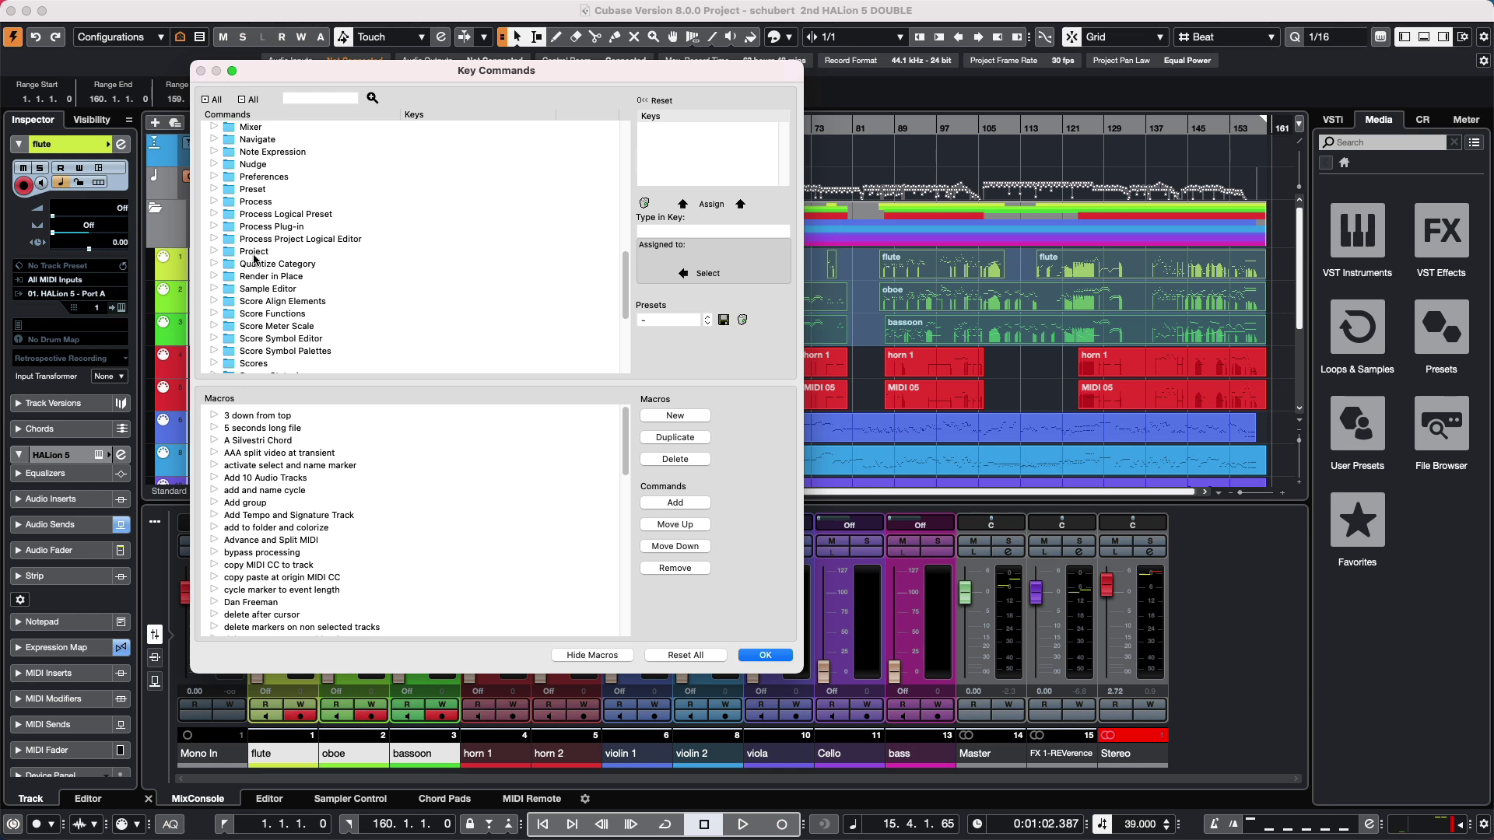
click(218, 240)
scroll(395, 235, down, 6)
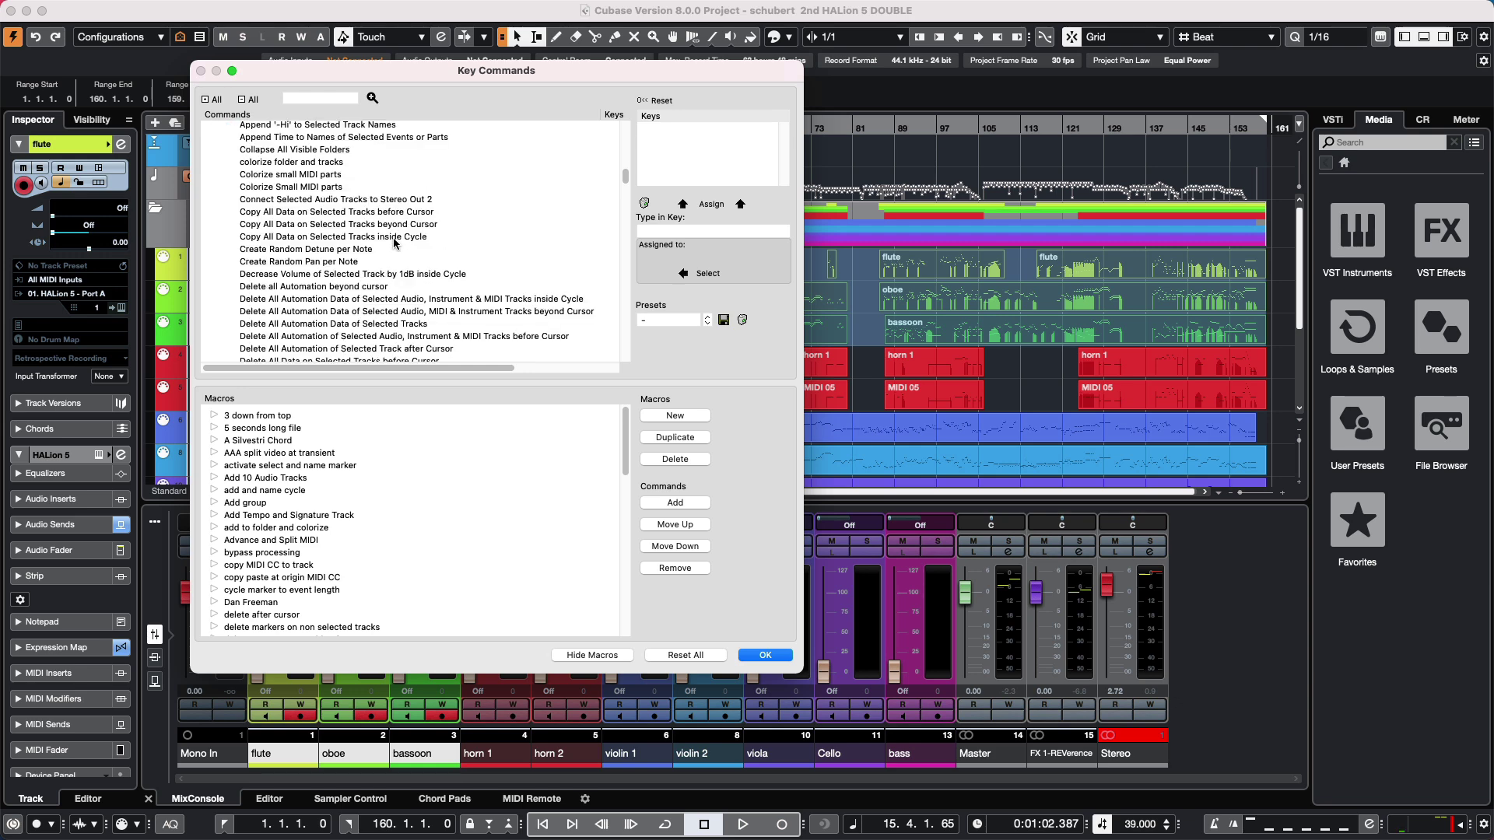
scroll(394, 235, down, 10)
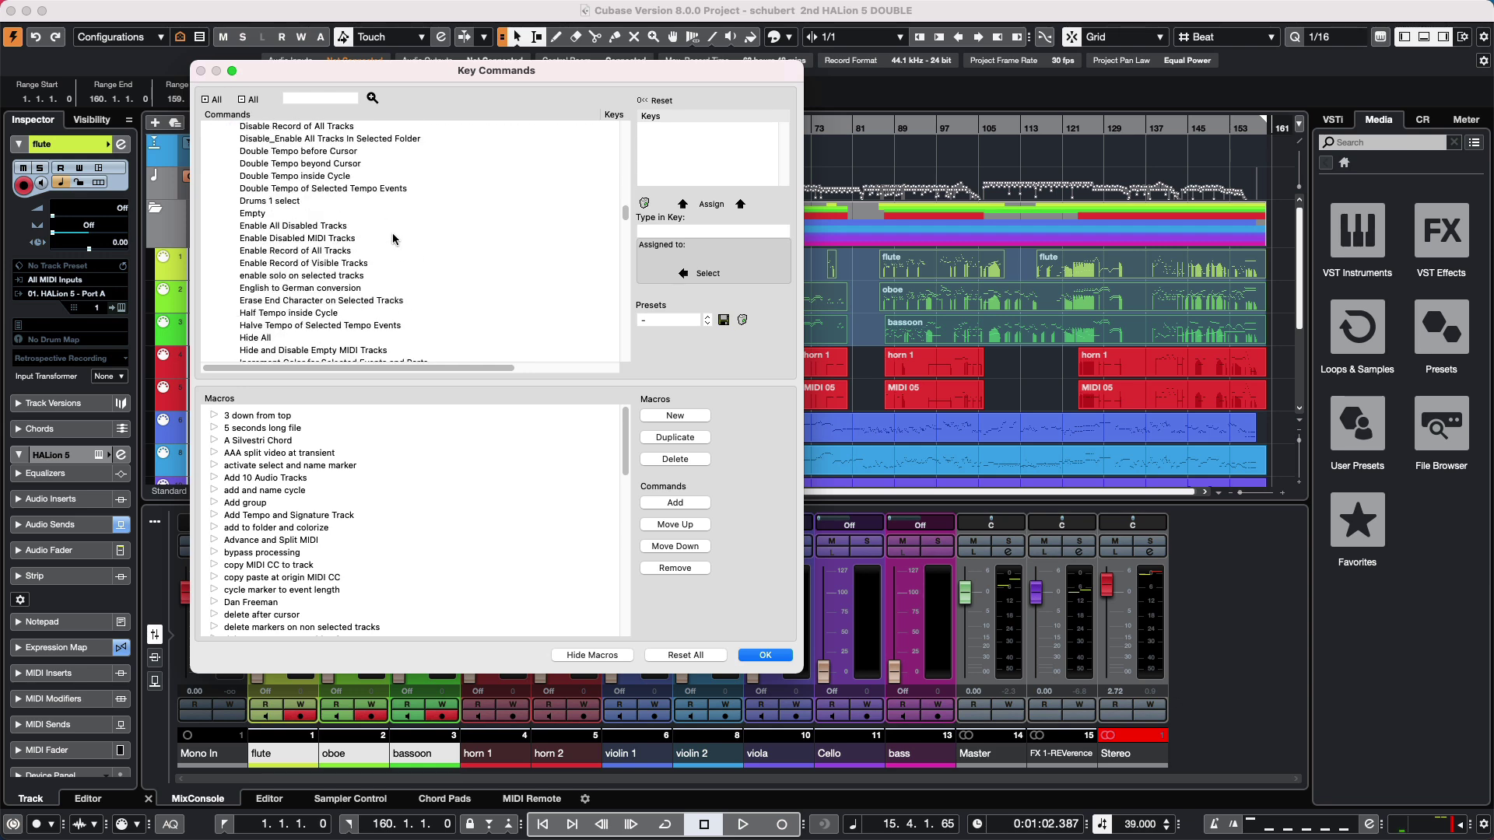
scroll(391, 239, down, 15)
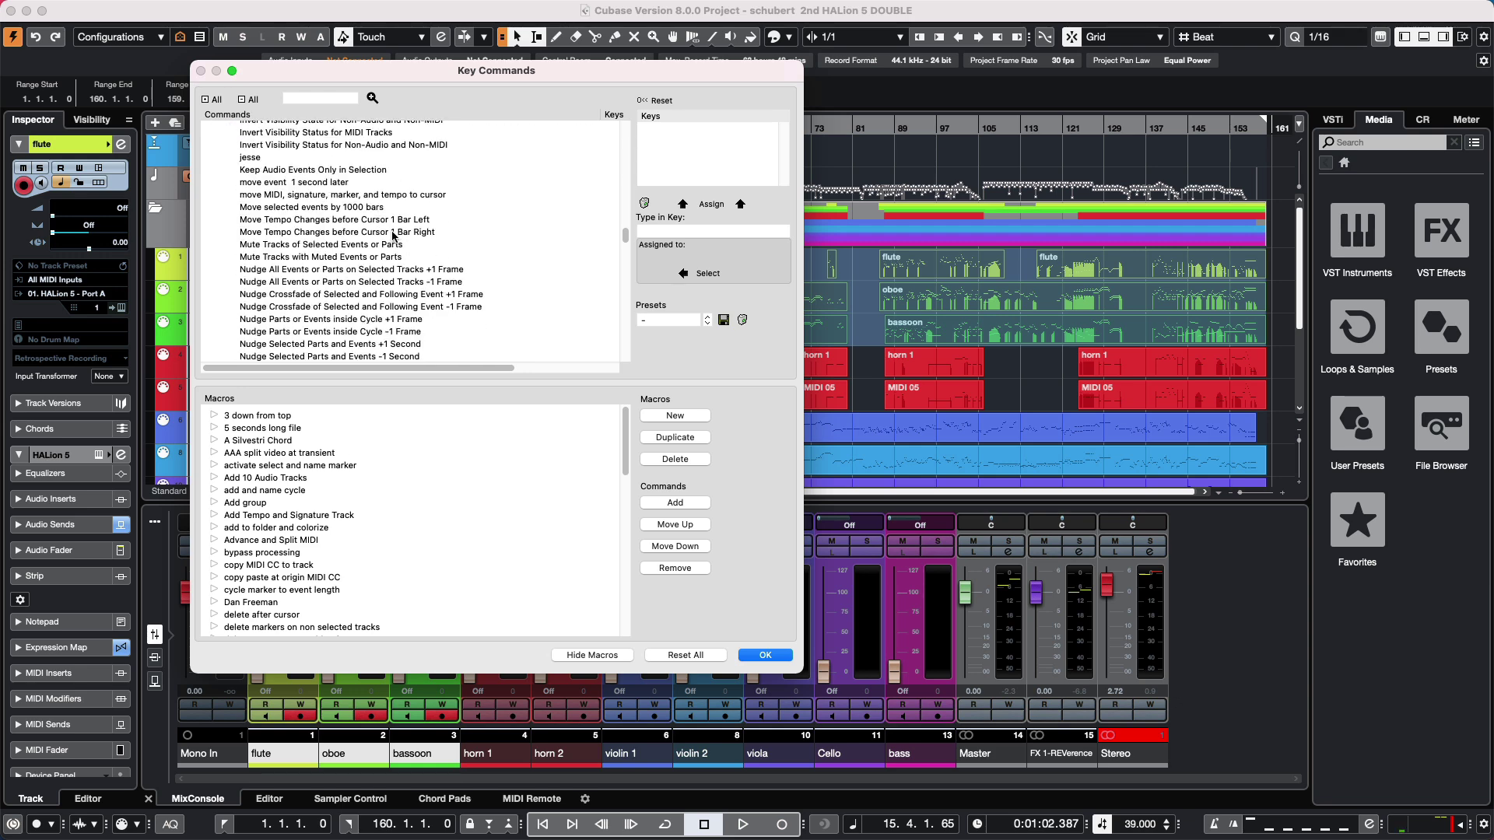
scroll(397, 235, down, 2)
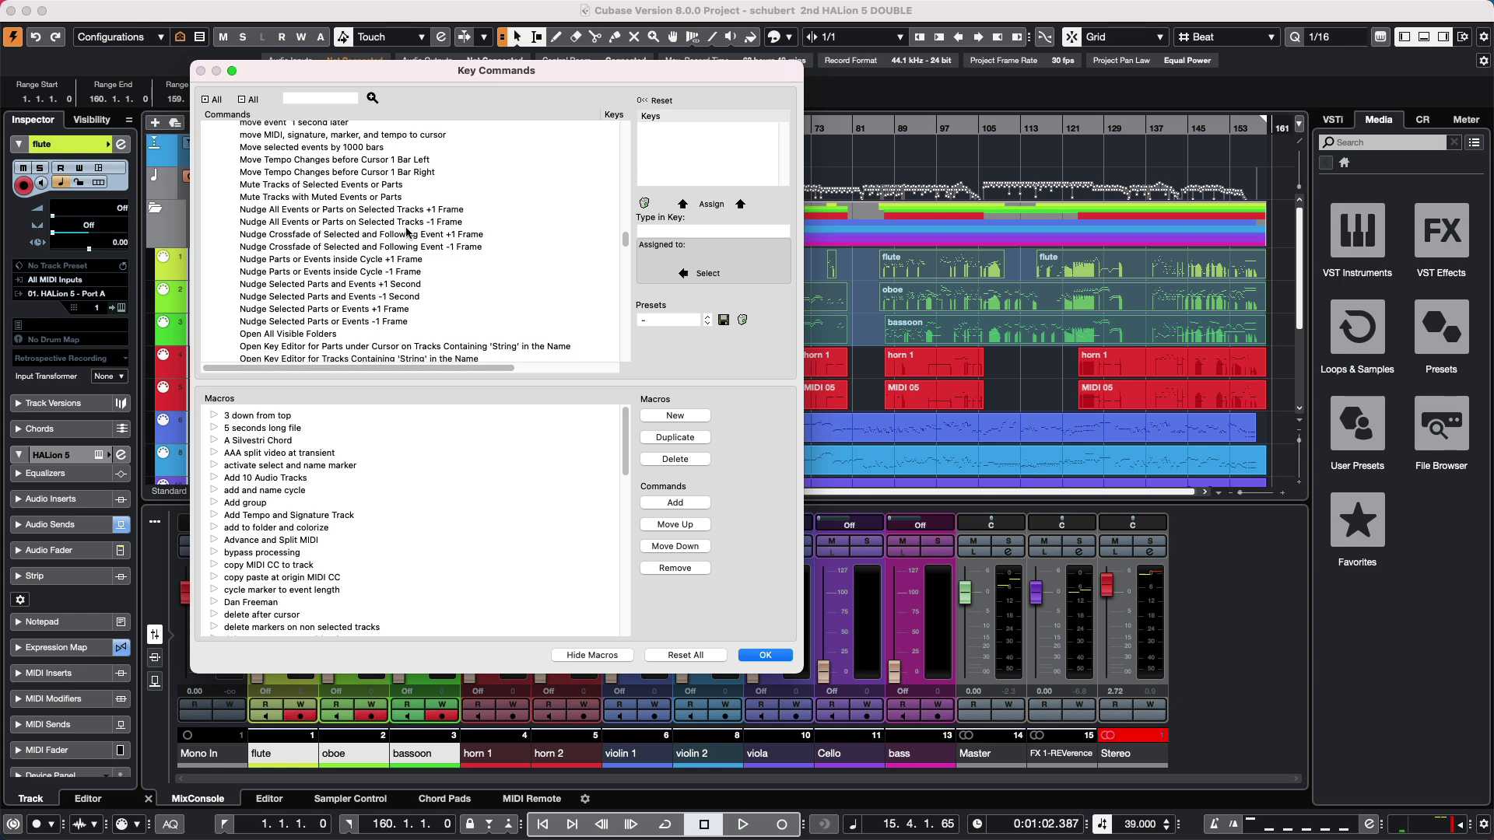
scroll(404, 231, down, 10)
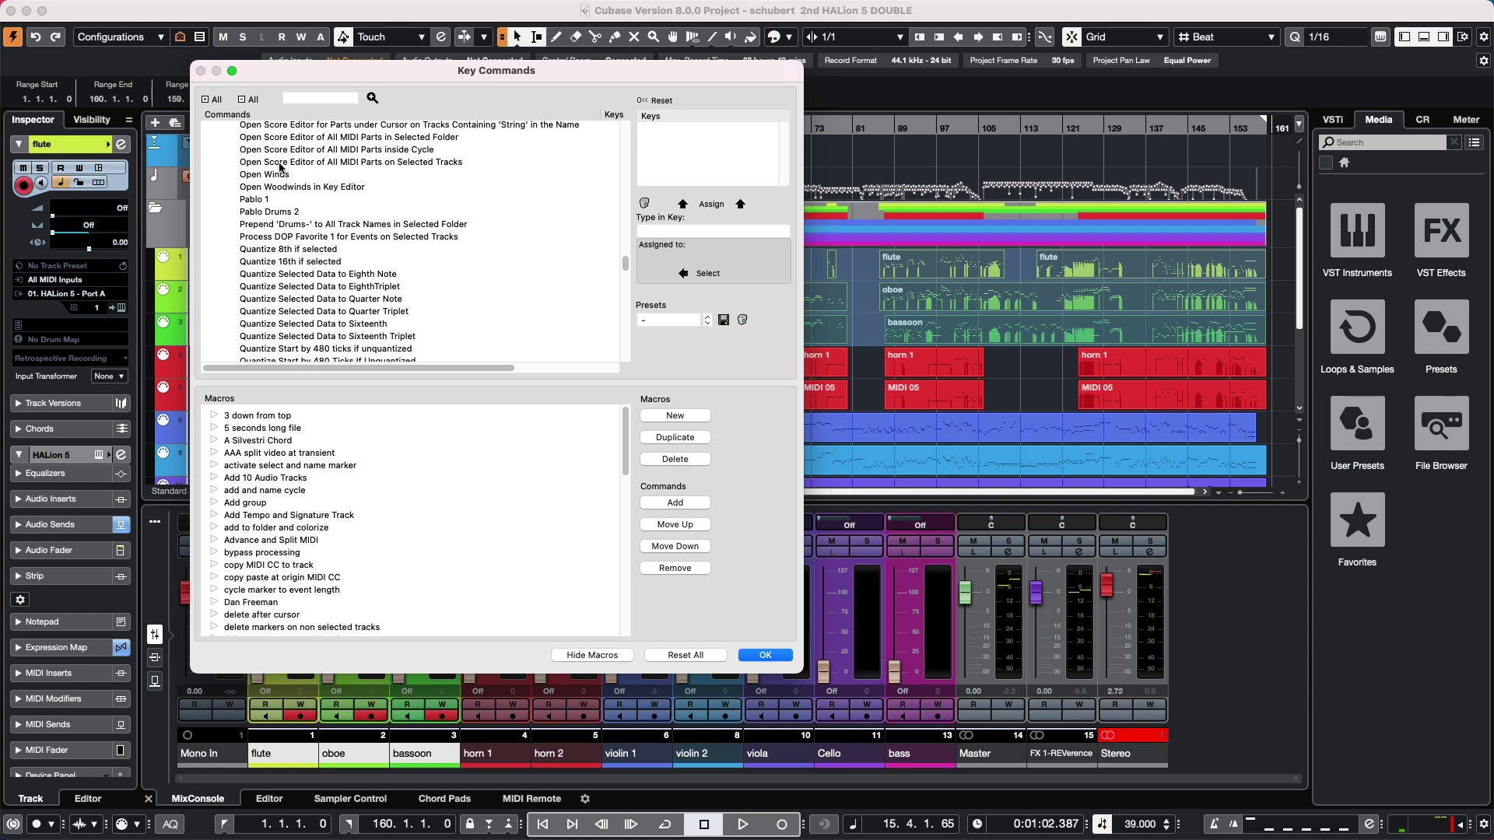
click(265, 174)
click(789, 654)
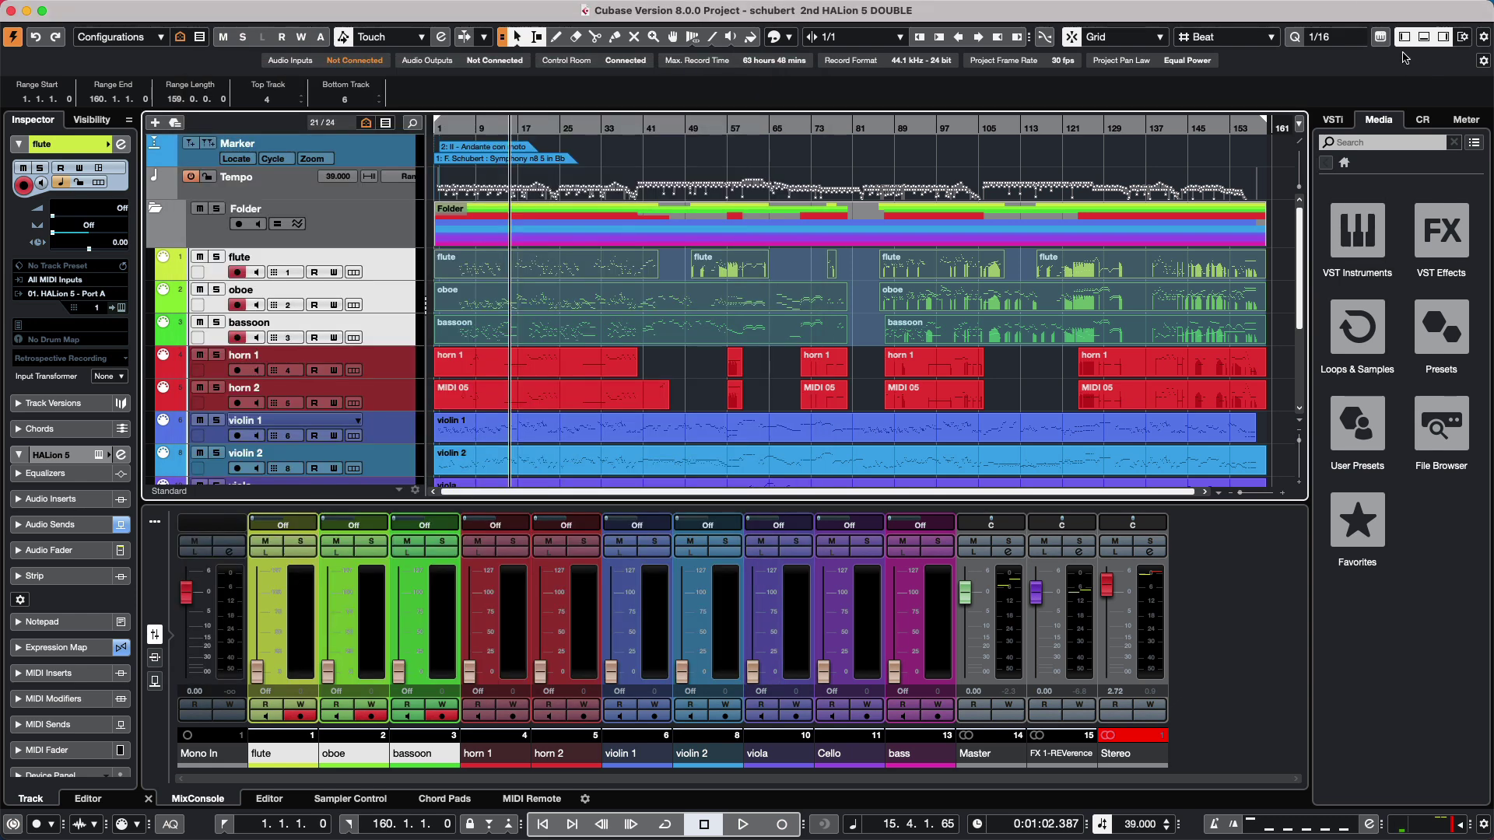
click(1381, 37)
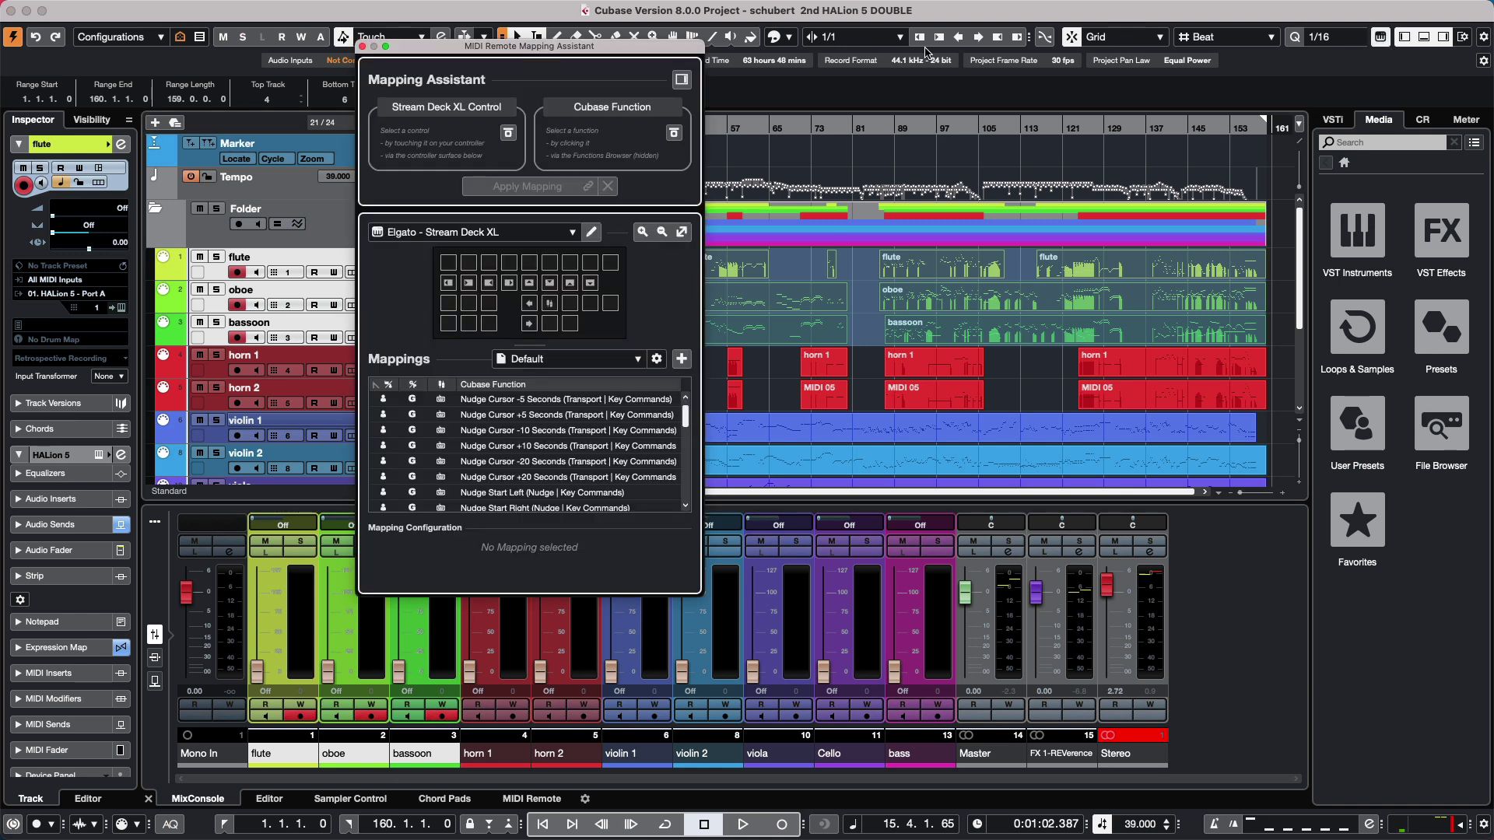
click(681, 80)
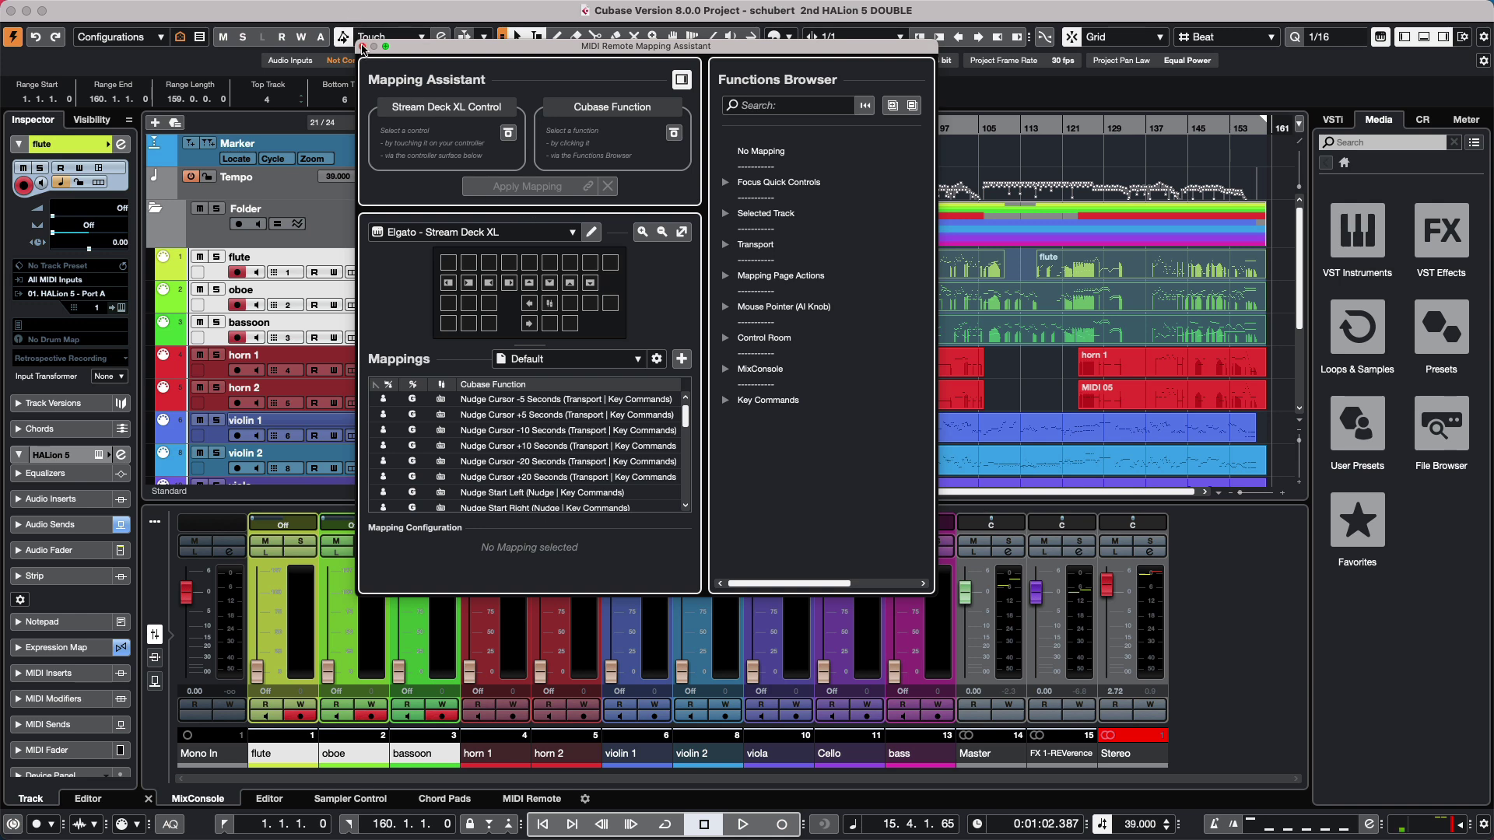
click(362, 47)
Reopen the Project Logical Editor setup from the Project menu, showing the Open Winds preset
mouse_move(118, 6)
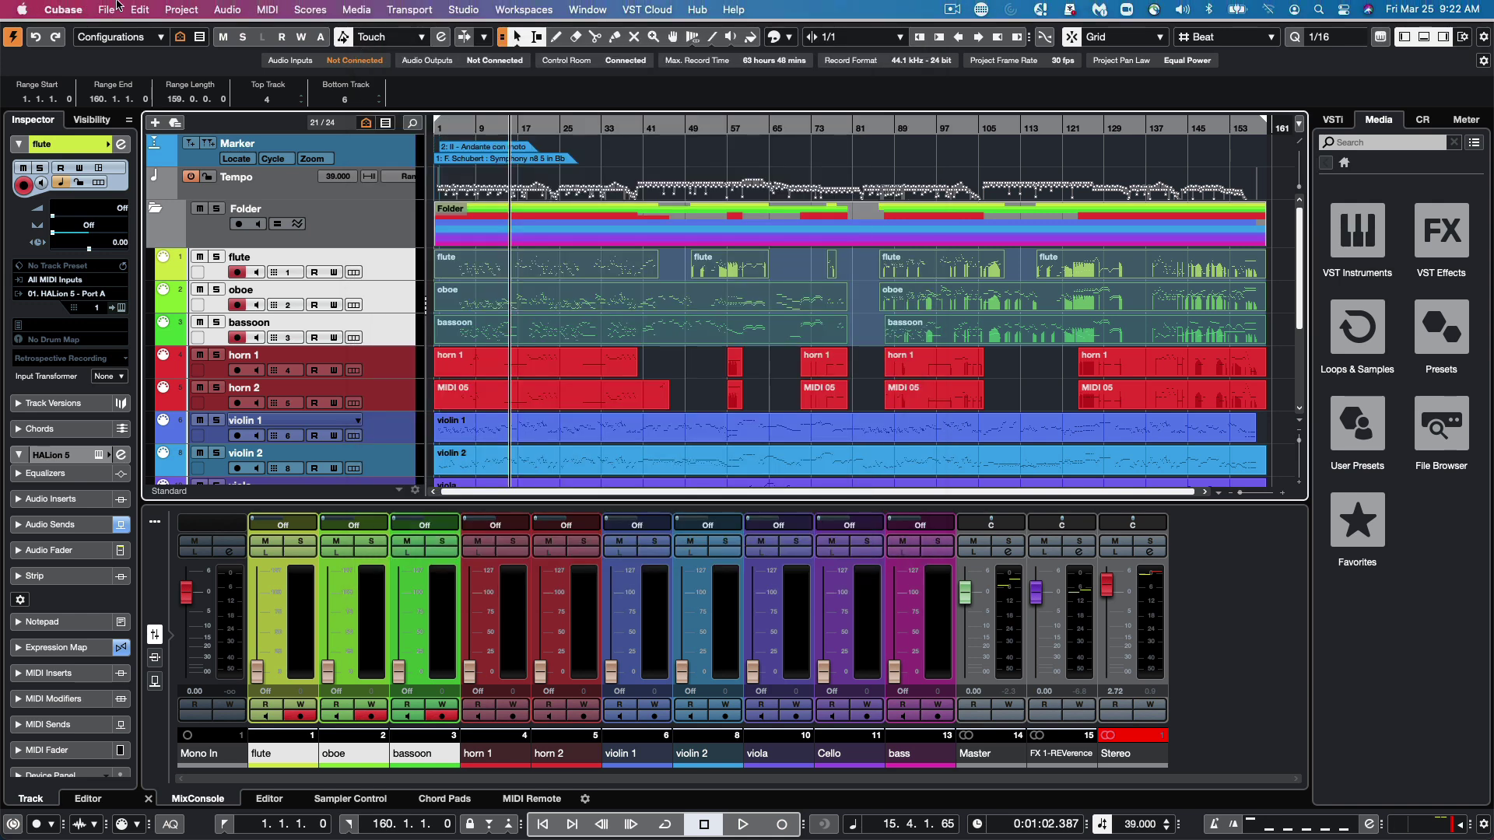
click(180, 9)
mouse_move(249, 381)
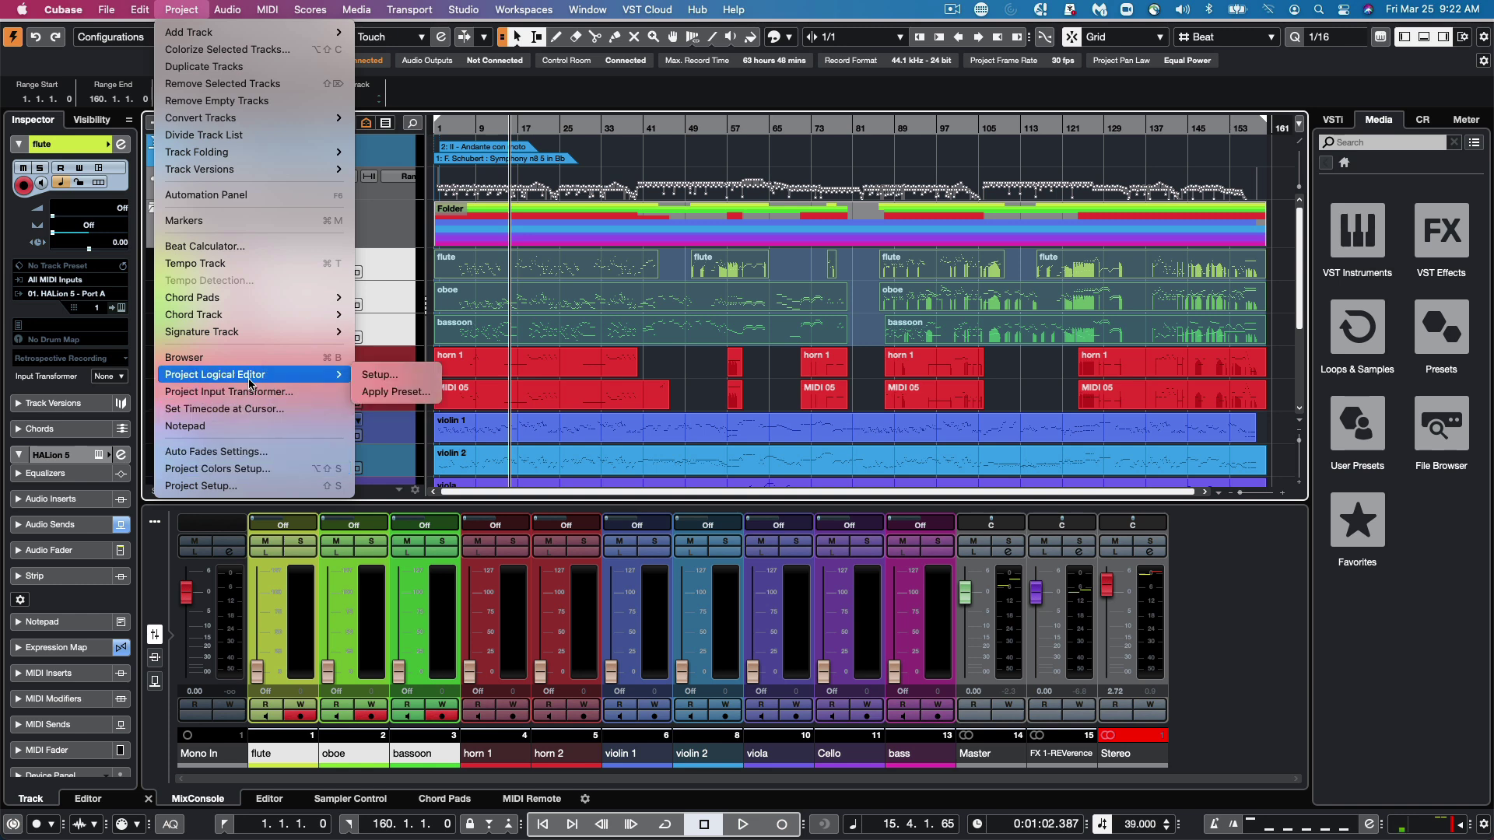
click(385, 377)
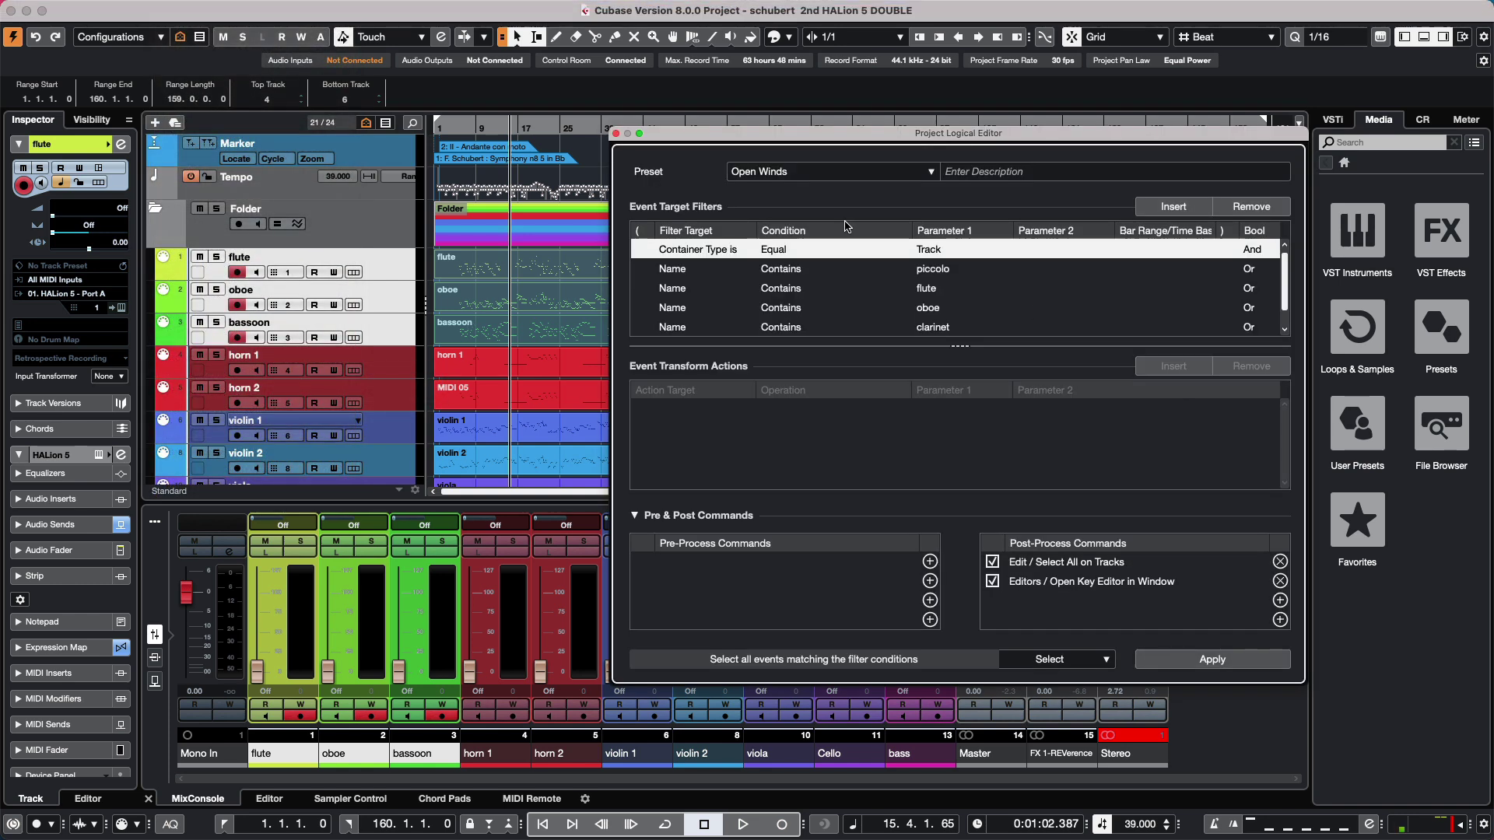